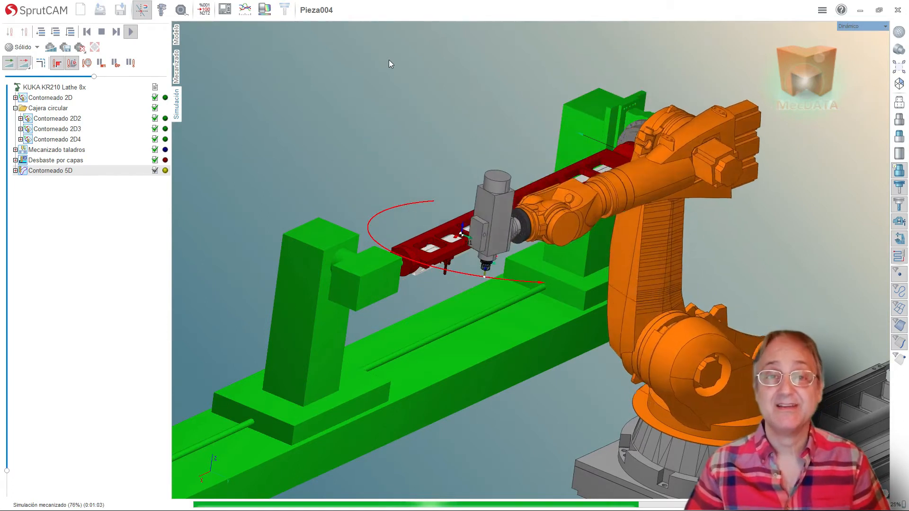
# Customise the approach rule of the KUKA KR210 Lathe 8x root by adding a G53 point with only E2 set to AUTO before the existing point
pyautogui.click(175, 69)
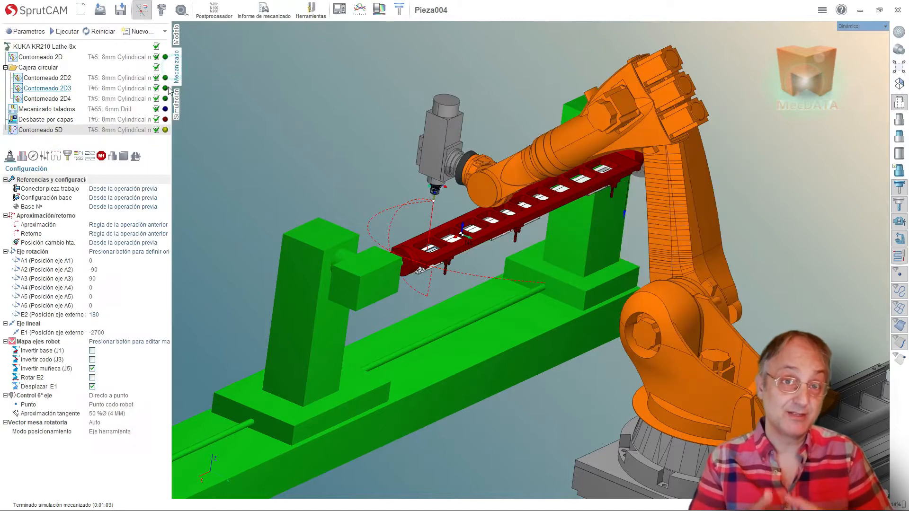
pyautogui.click(38, 47)
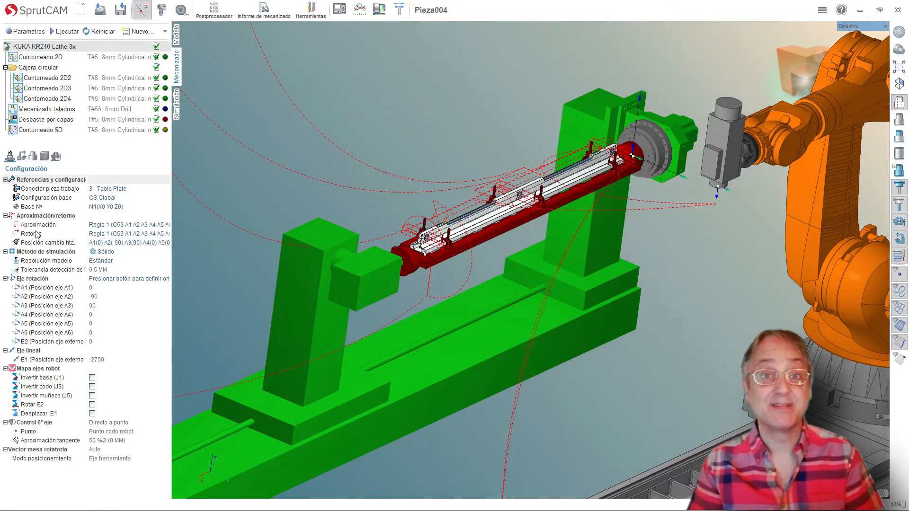
pyautogui.click(118, 225)
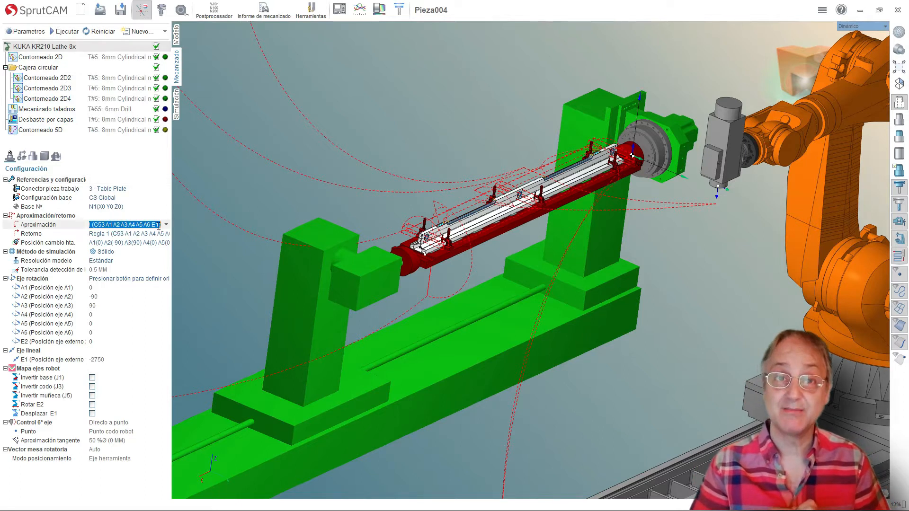
pyautogui.click(165, 225)
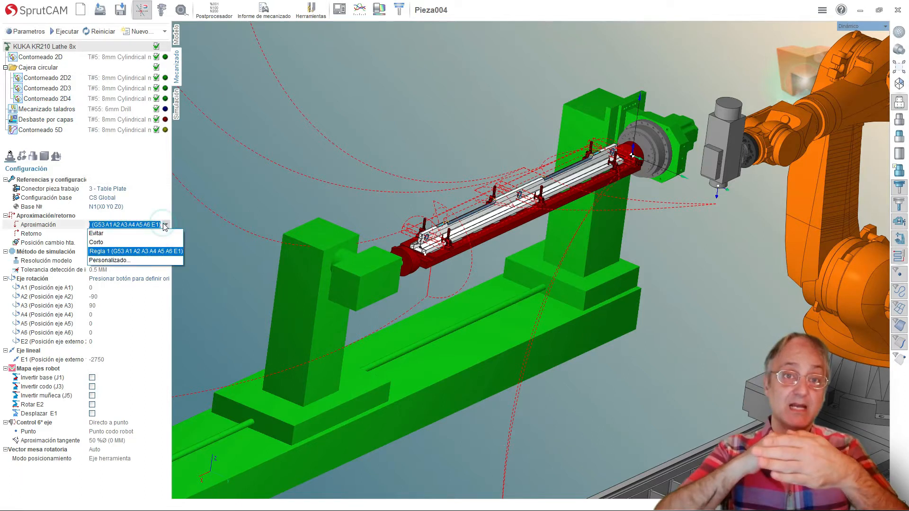
pyautogui.click(108, 260)
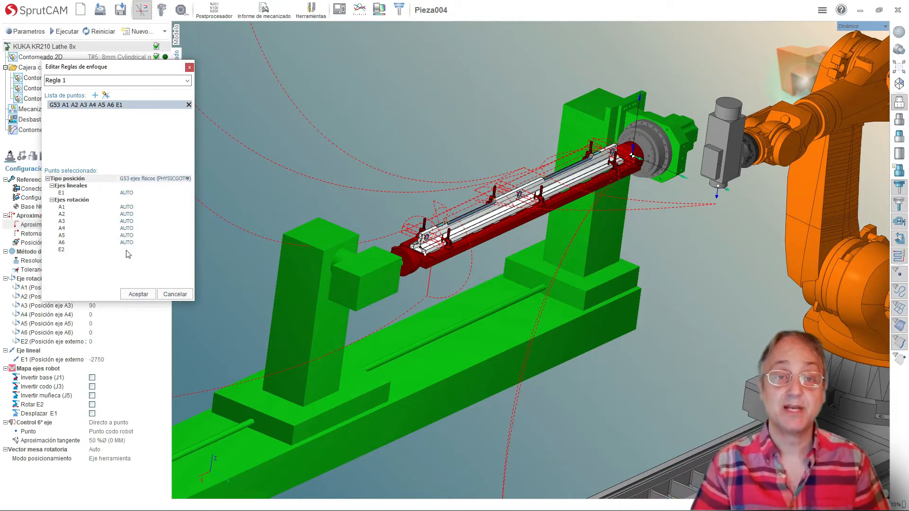
pyautogui.click(95, 96)
pyautogui.moveTo(54, 116); pyautogui.dragTo(53, 109)
pyautogui.click(101, 250)
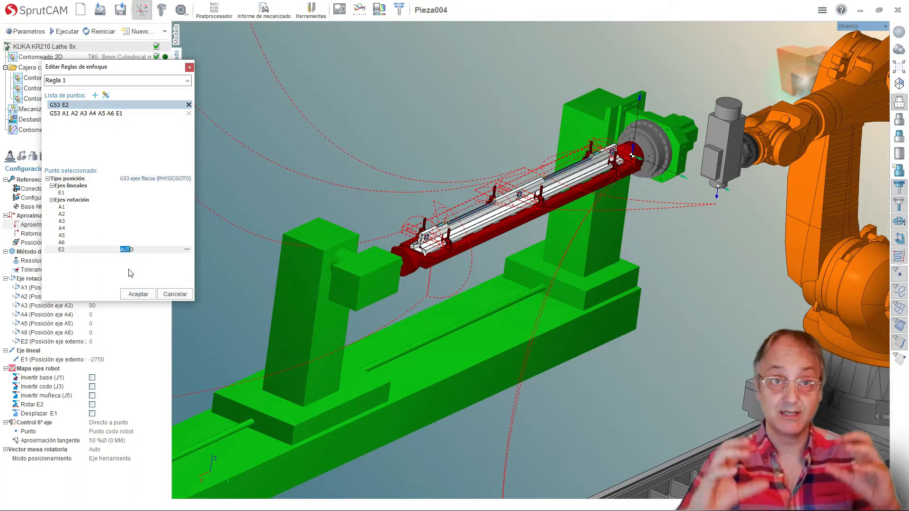
pyautogui.click(137, 294)
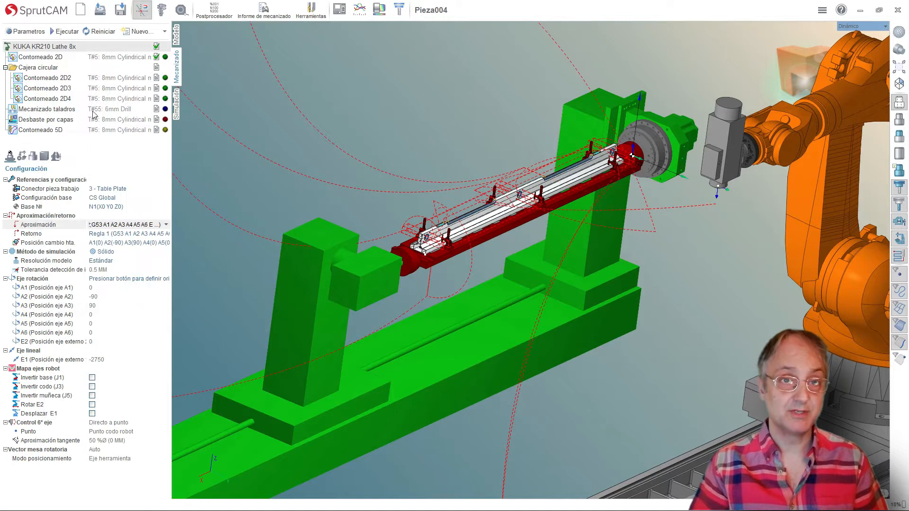
# Reset and recalculate all the machining operations and run their simulation
pyautogui.click(102, 33)
pyautogui.click(69, 33)
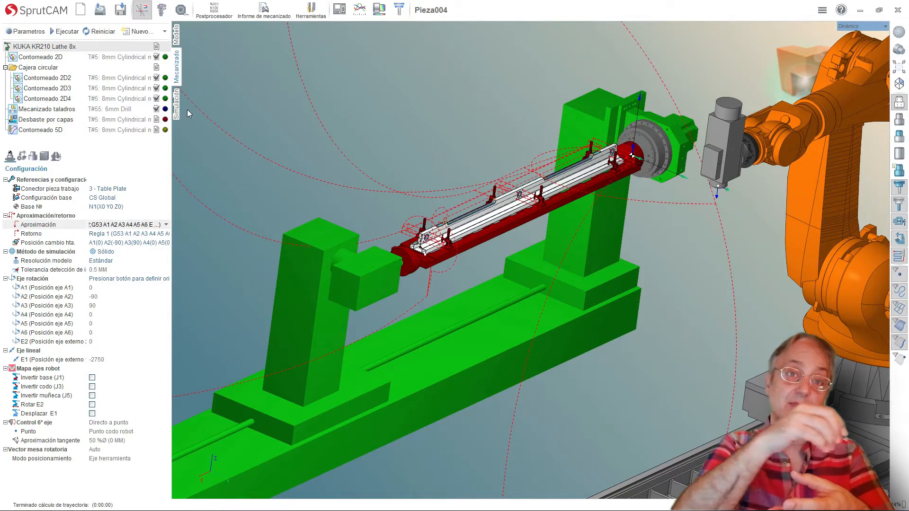
pyautogui.click(176, 105)
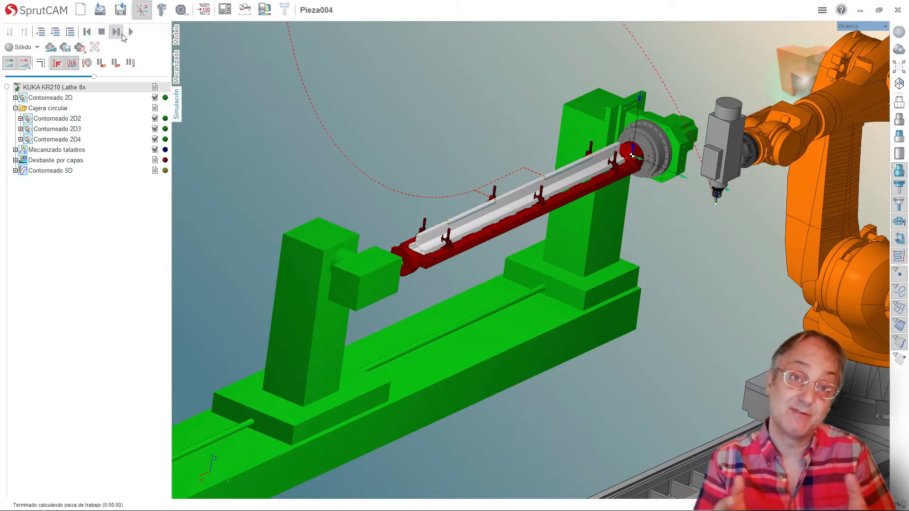
pyautogui.click(129, 32)
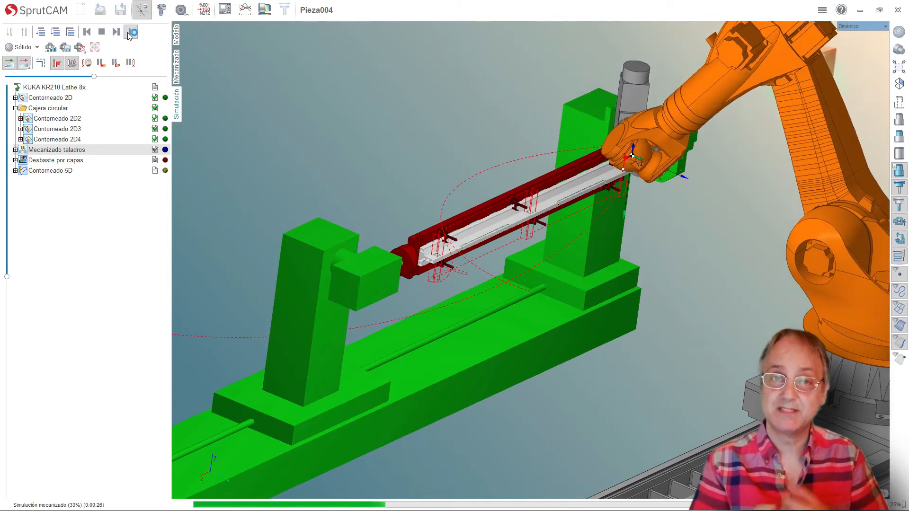
# Compare the axis positions of the neighbouring operations and move Mecanizado taladros to the end of the sequence, after Contorneado 5D
pyautogui.click(176, 72)
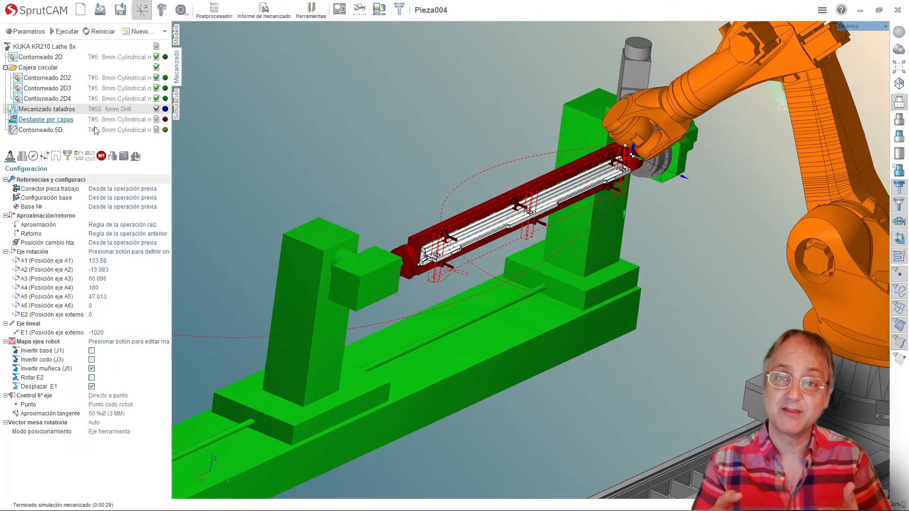
pyautogui.click(34, 120)
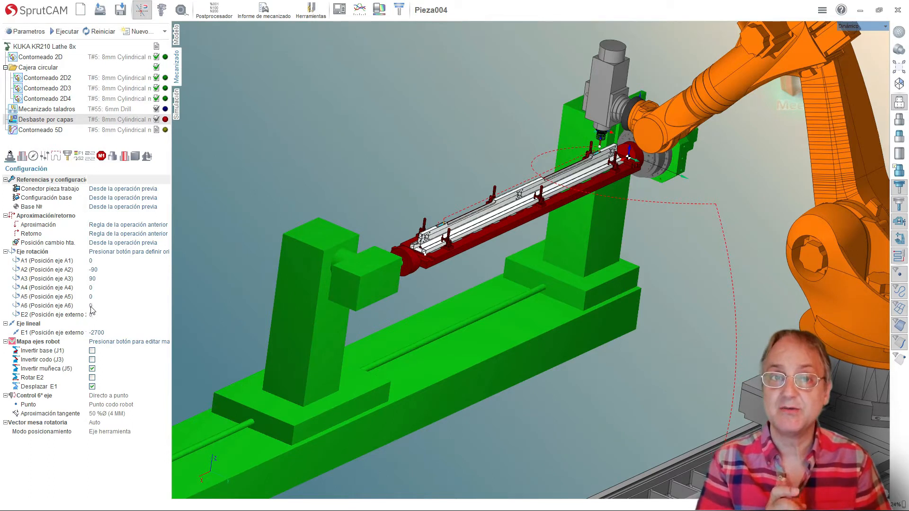
pyautogui.click(43, 109)
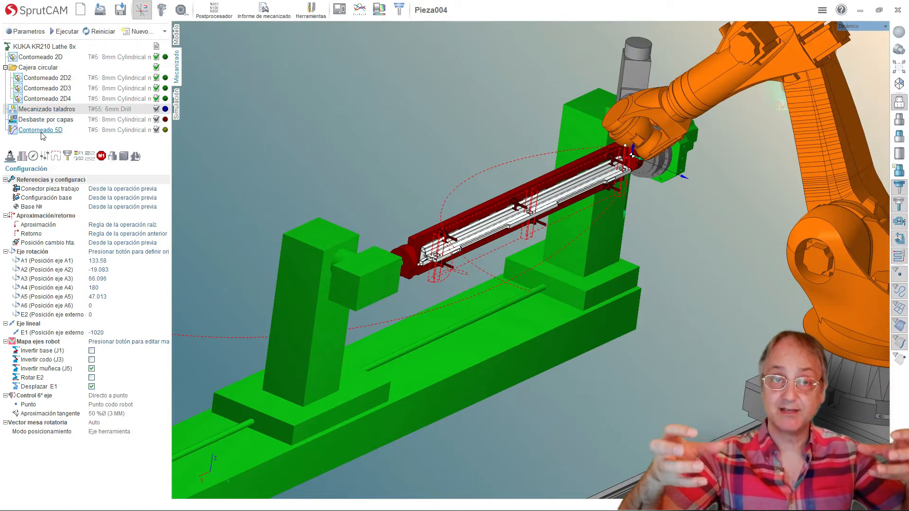
pyautogui.click(36, 100)
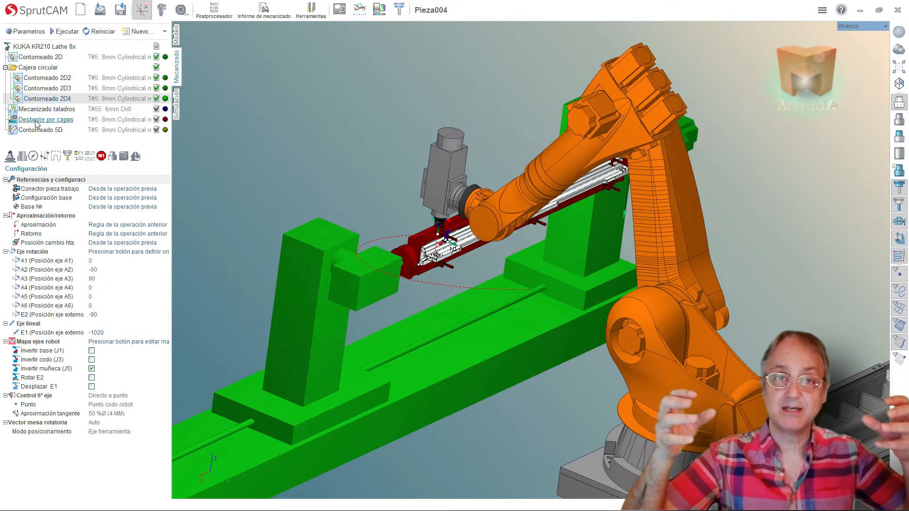
pyautogui.click(36, 121)
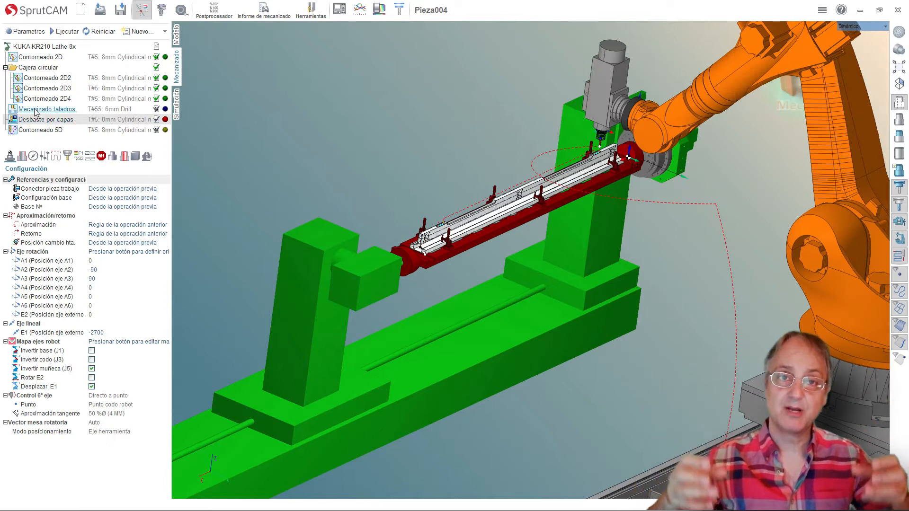
pyautogui.click(35, 109)
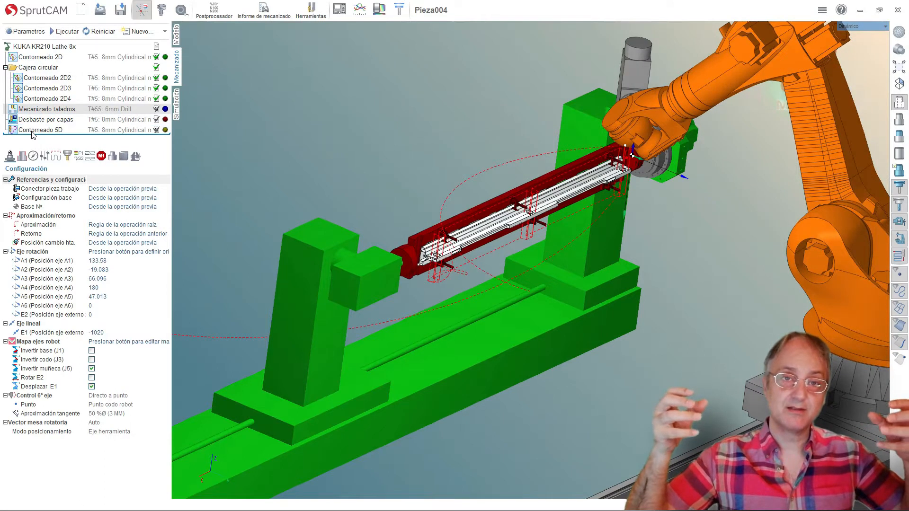
pyautogui.moveTo(34, 135); pyautogui.dragTo(33, 136)
# Set the external axis E2 position of the Desbaste por capas operation to 0
pyautogui.click(33, 110)
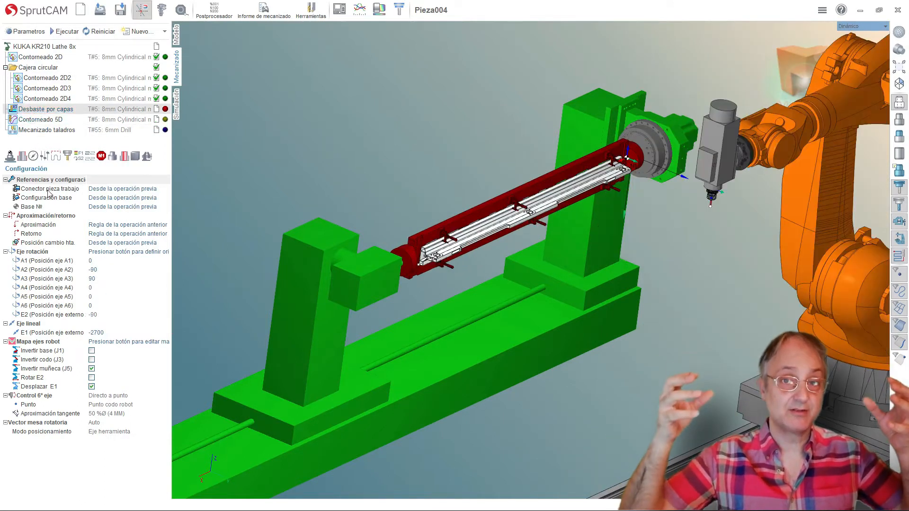
pyautogui.click(51, 100)
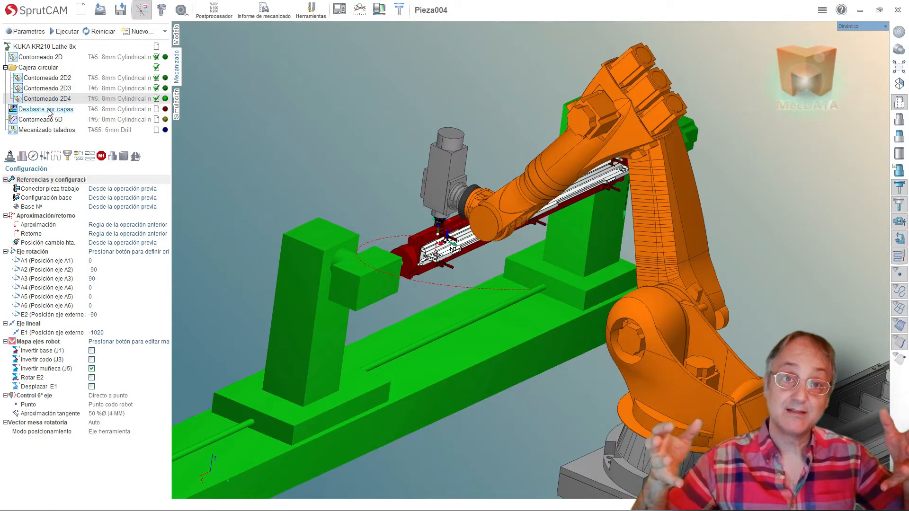
pyautogui.click(49, 110)
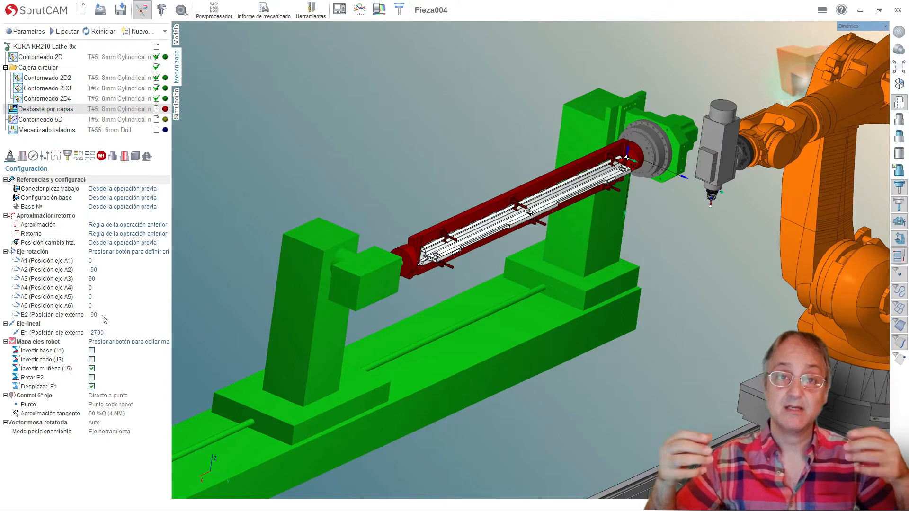
pyautogui.click(102, 314)
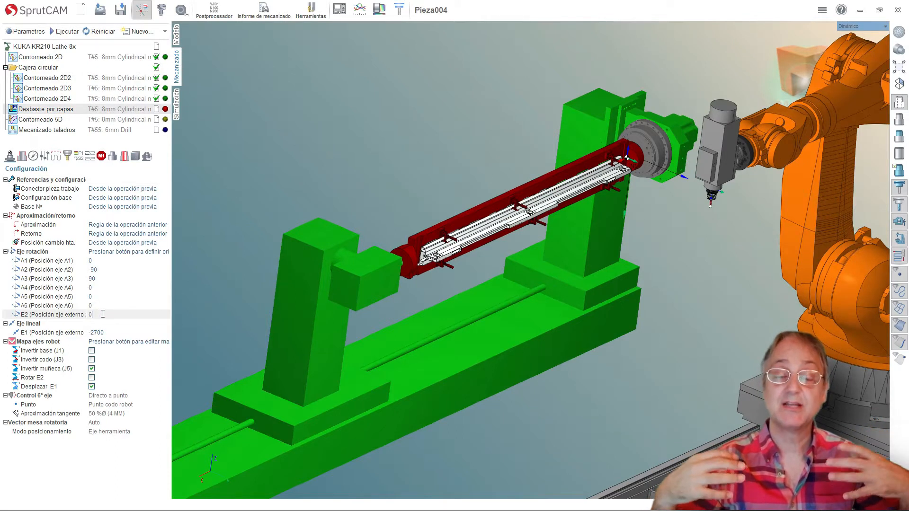
pyautogui.write('0')
pyautogui.press('Return')
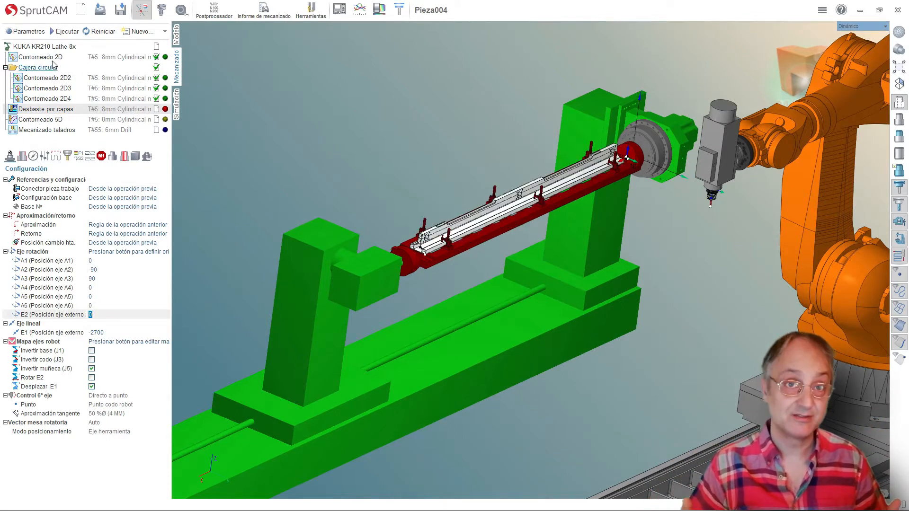
# Calculate the Desbaste por capas toolpath, check its clearance around the clamps, and simulate the operation
pyautogui.click(67, 31)
pyautogui.moveTo(421, 285); pyautogui.dragTo(377, 244, button='middle')
pyautogui.scroll(2, 437, 241)
pyautogui.scroll(1, 423, 233)
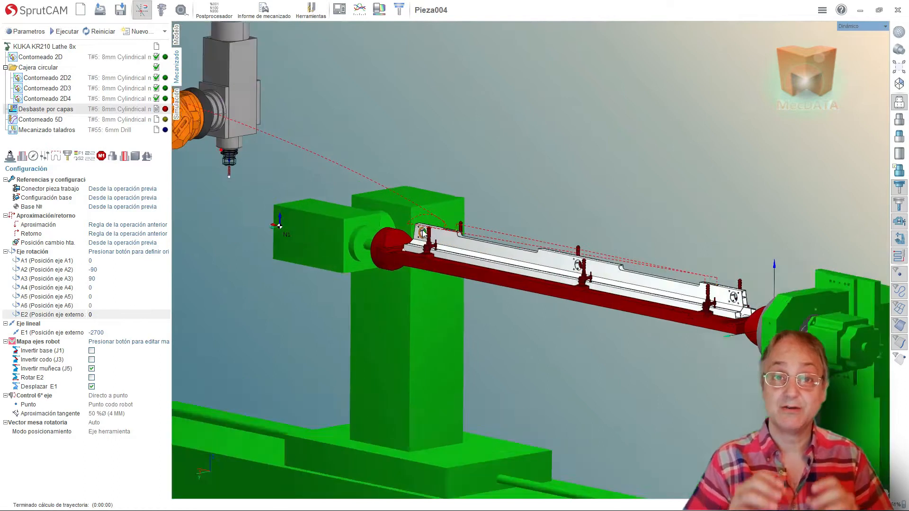
pyautogui.scroll(4, 422, 233)
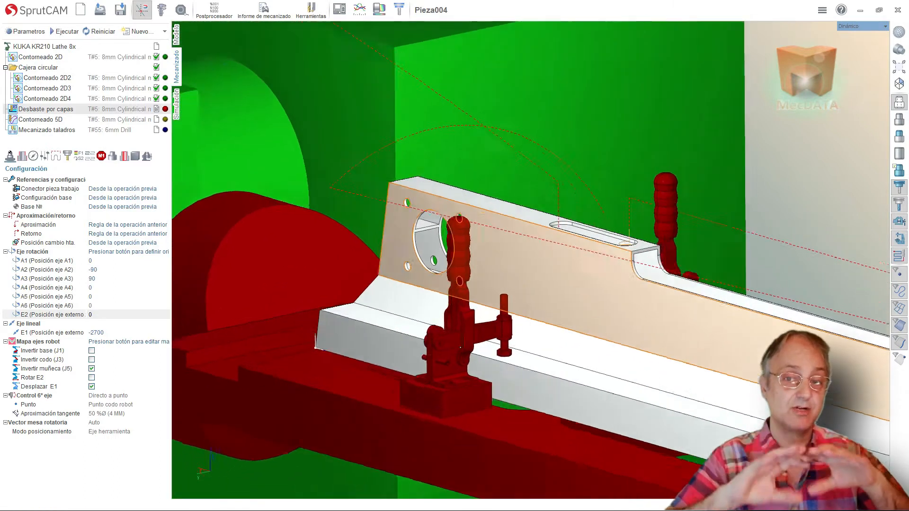
pyautogui.scroll(5, 438, 228)
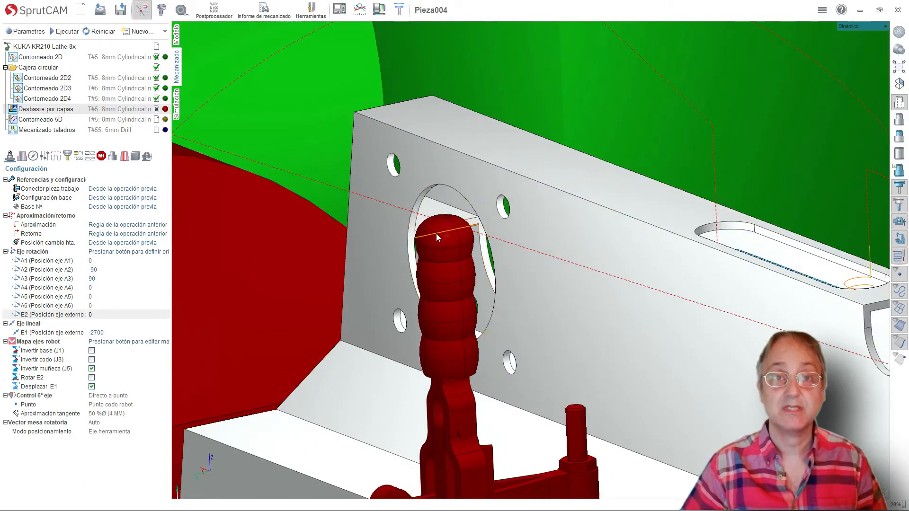
pyautogui.scroll(-7, 450, 231)
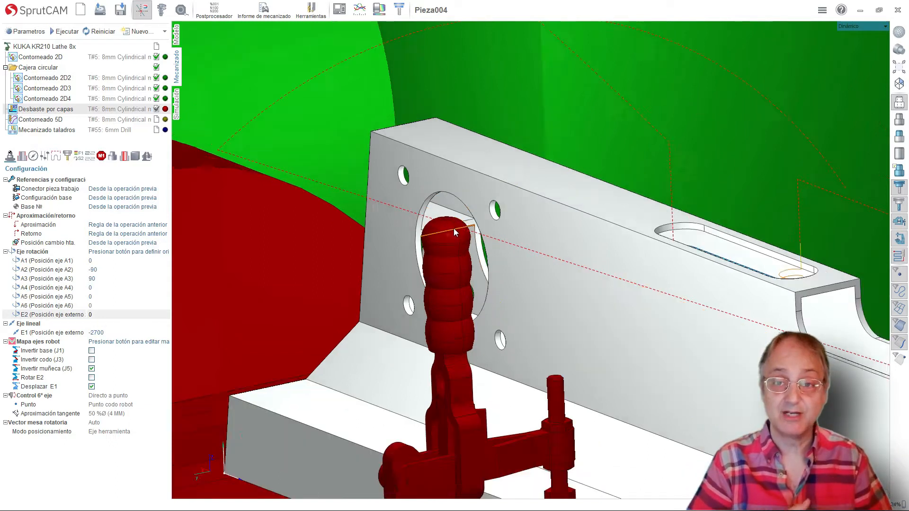
pyautogui.scroll(-2, 440, 235)
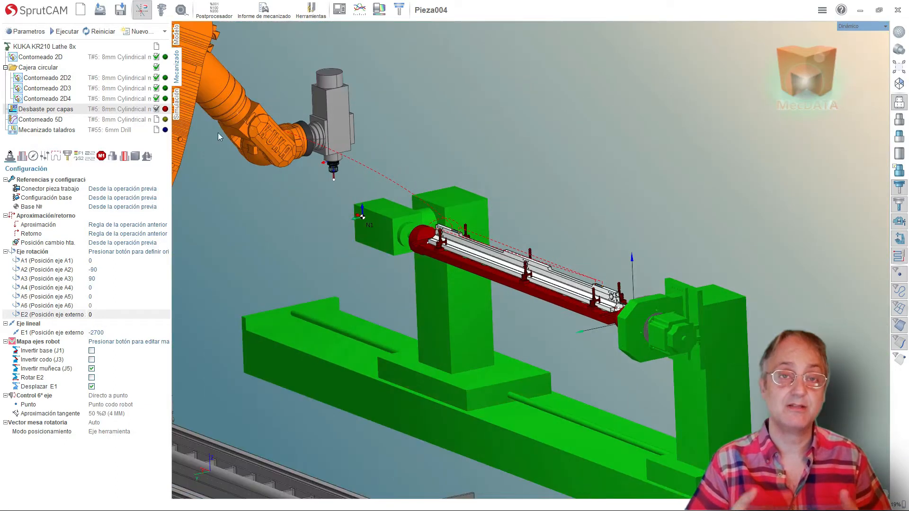
pyautogui.click(175, 105)
pyautogui.click(129, 32)
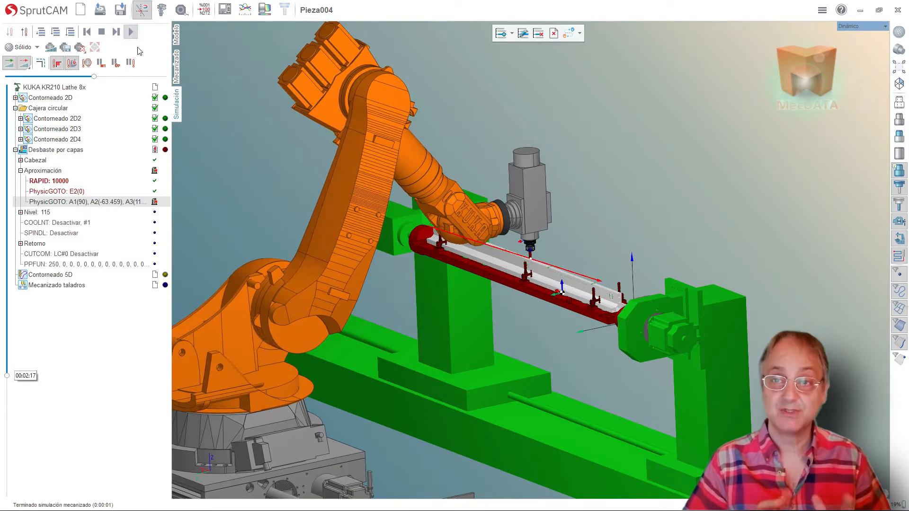
# Raise the safety level plane of Desbaste por capas above the clamps to 77.8 mm from the part
pyautogui.click(176, 66)
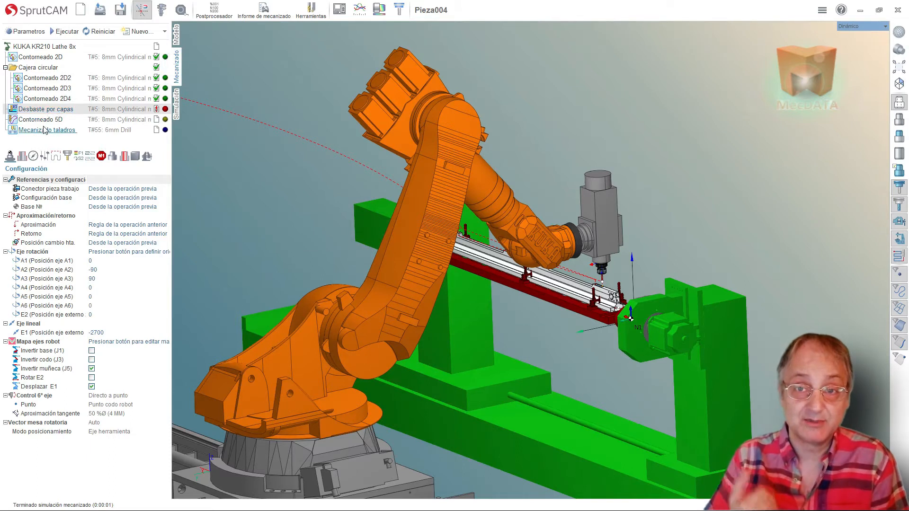
pyautogui.click(55, 157)
pyautogui.click(102, 188)
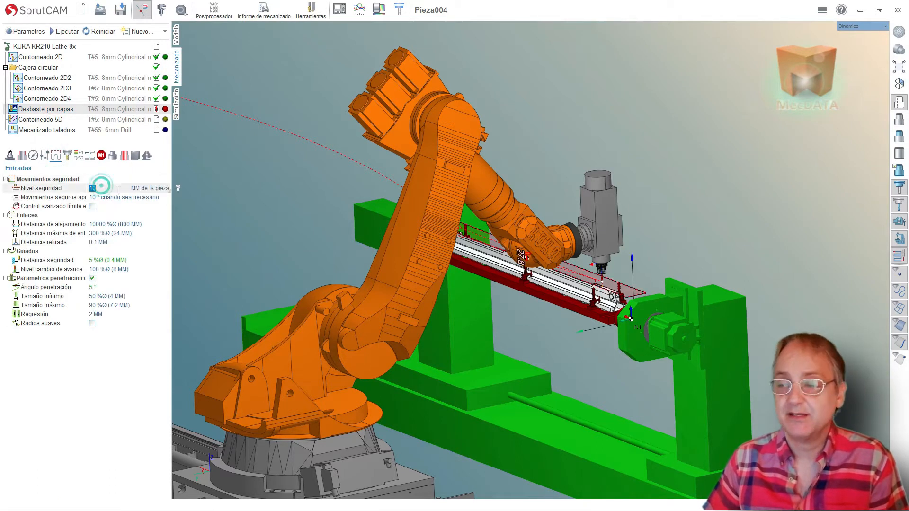
pyautogui.moveTo(458, 255); pyautogui.dragTo(662, 240, button='middle')
pyautogui.scroll(-6, 662, 239)
pyautogui.scroll(7, 487, 272)
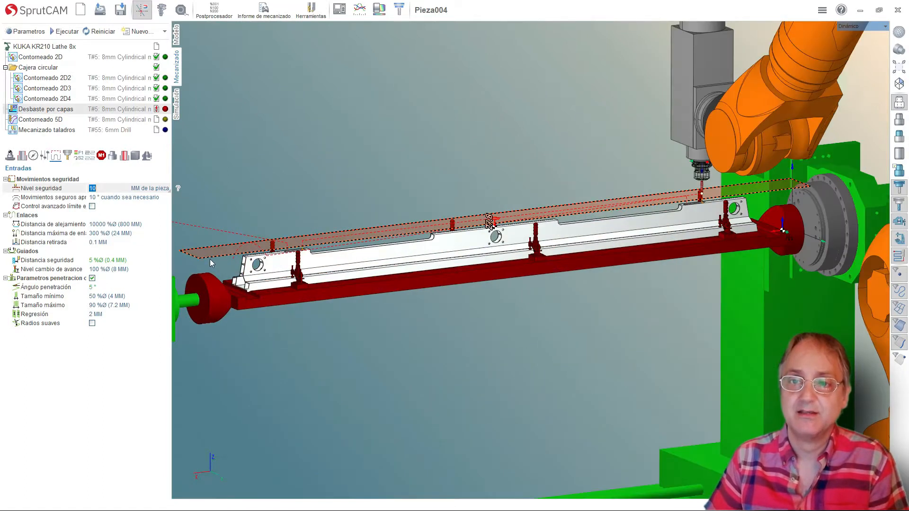
pyautogui.moveTo(210, 257); pyautogui.dragTo(198, 228)
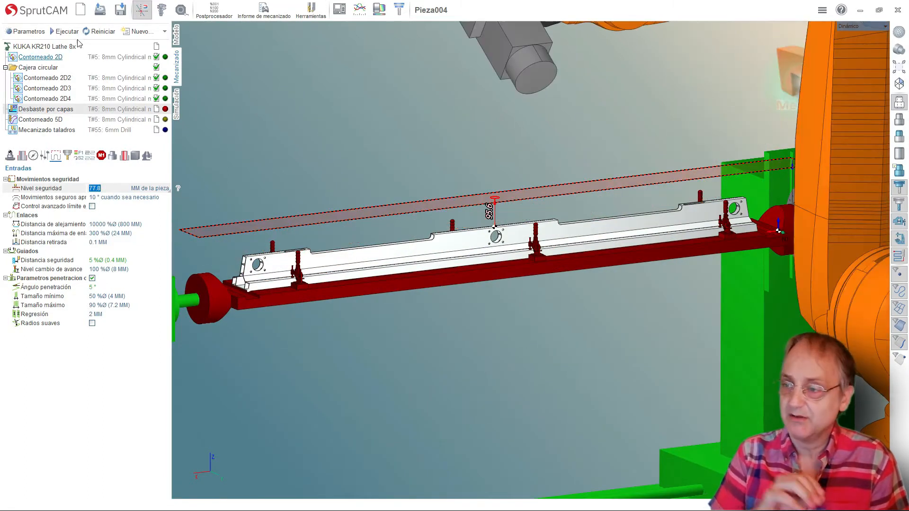
# Recalculate the Desbaste por capas toolpath and inspect its PhysicGOTO E2(0) approach move in the simulation
pyautogui.click(105, 31)
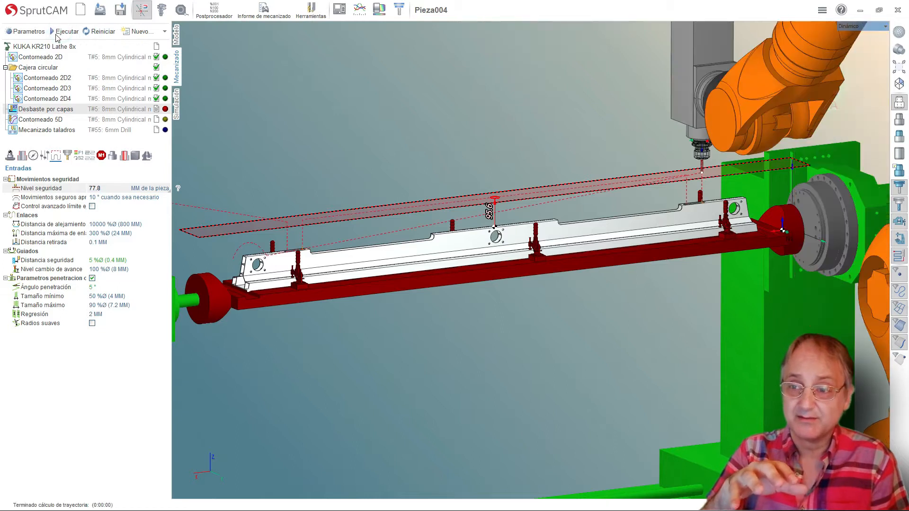
pyautogui.moveTo(269, 284); pyautogui.dragTo(277, 250, button='middle')
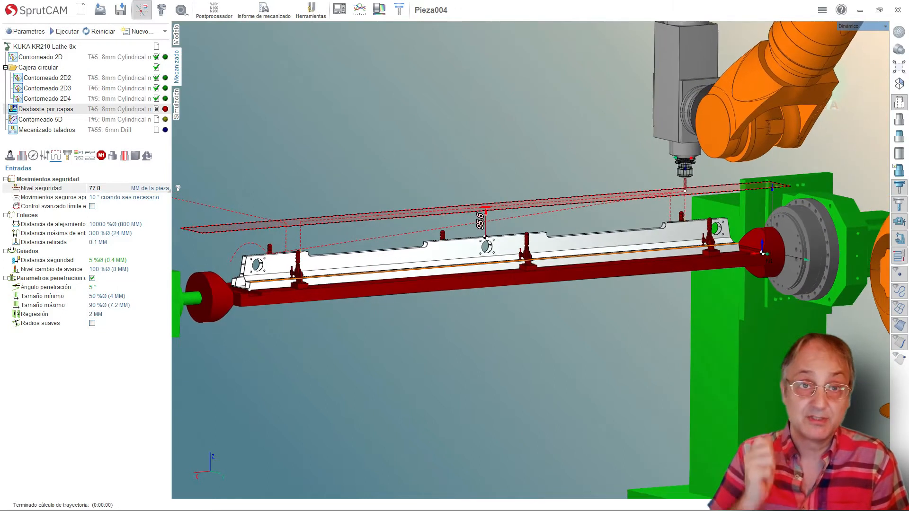
pyautogui.click(176, 103)
pyautogui.scroll(5, 290, 360)
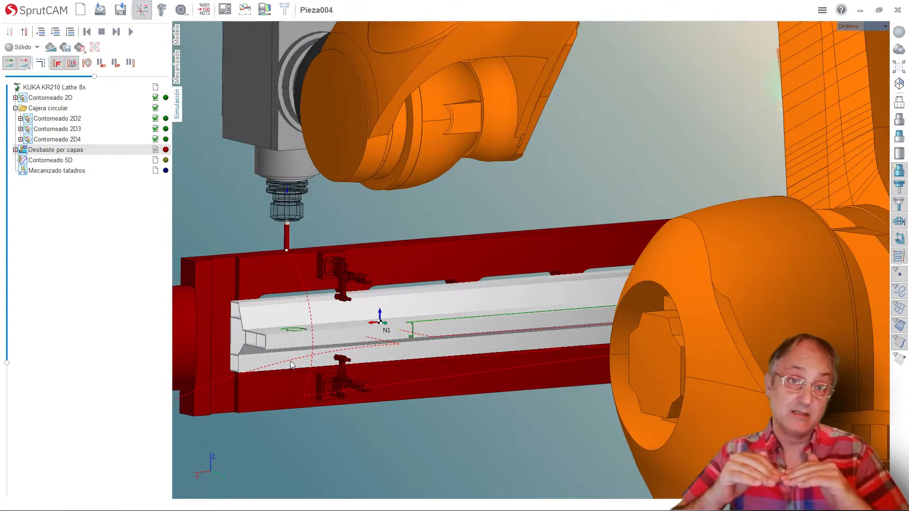
pyautogui.click(309, 379)
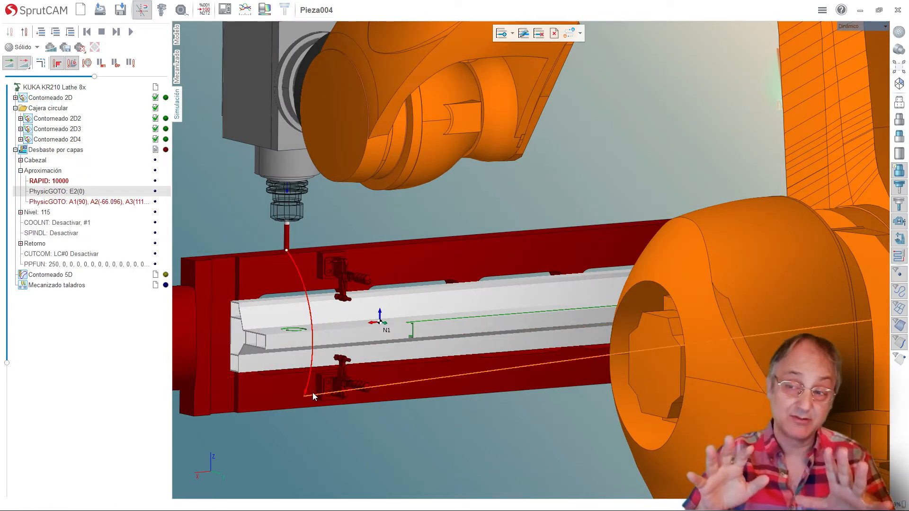
# Raise the end point of the PhysicGOTO E2(0) approach move clear of the clamp and simulate Desbaste por capas
pyautogui.click(312, 394)
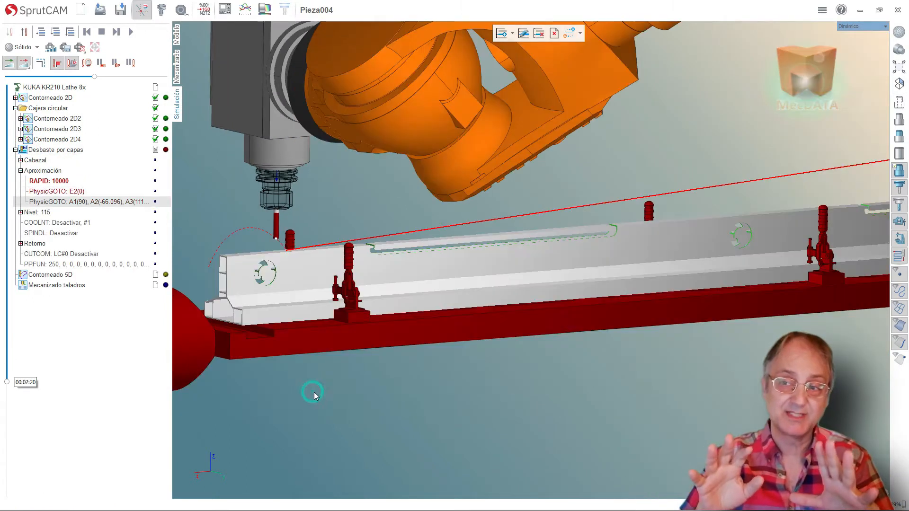
pyautogui.click(261, 233)
pyautogui.click(522, 35)
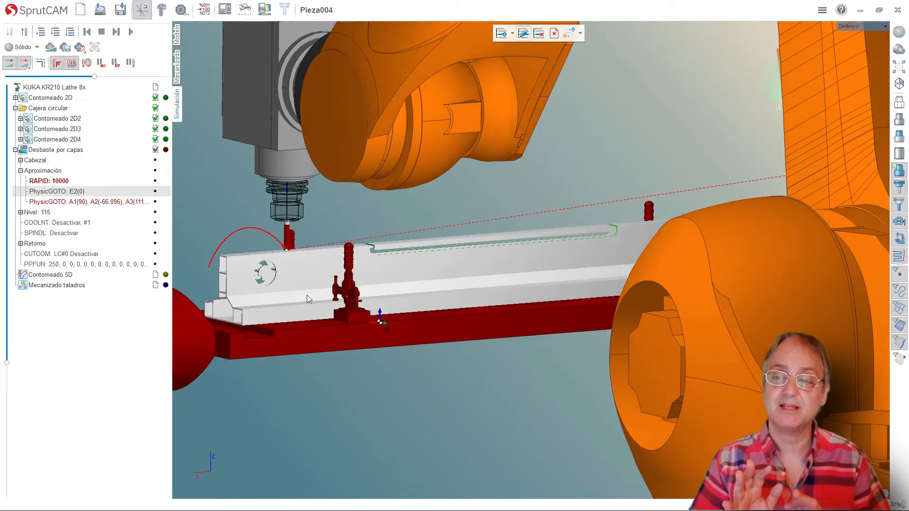
pyautogui.moveTo(287, 252); pyautogui.dragTo(285, 201)
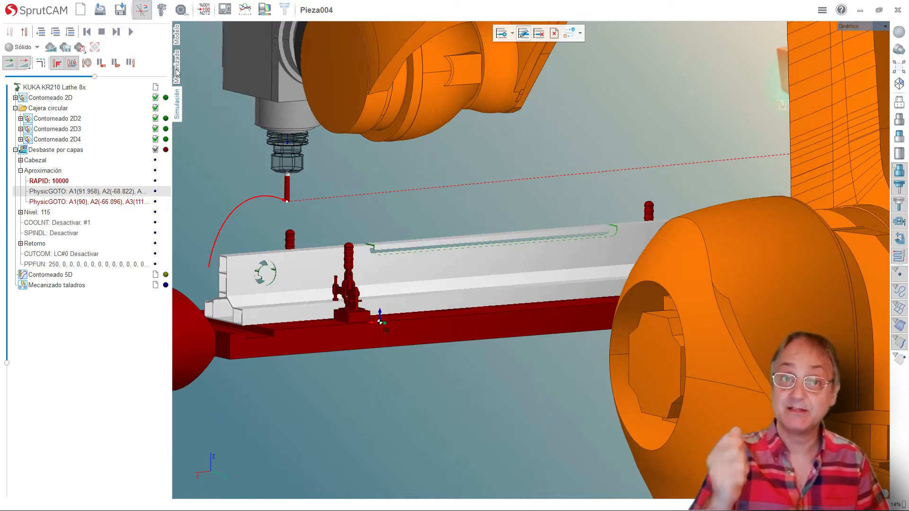
pyautogui.click(47, 149)
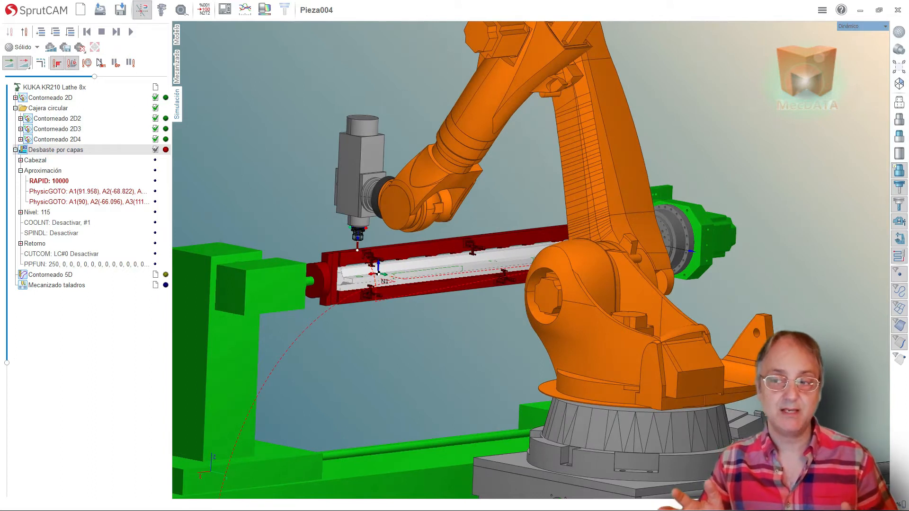
pyautogui.click(132, 32)
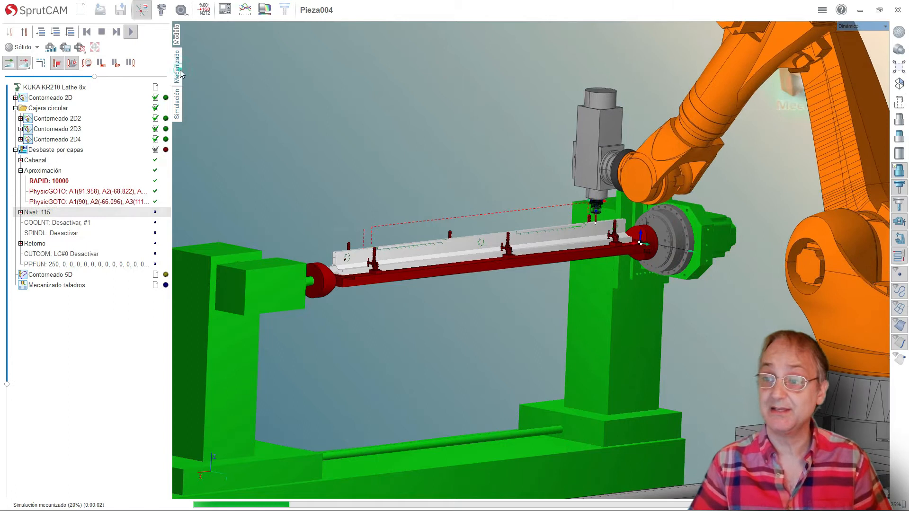
# Calculate the Contorneado 5D toolpath and check its moves around the fixture
pyautogui.click(178, 69)
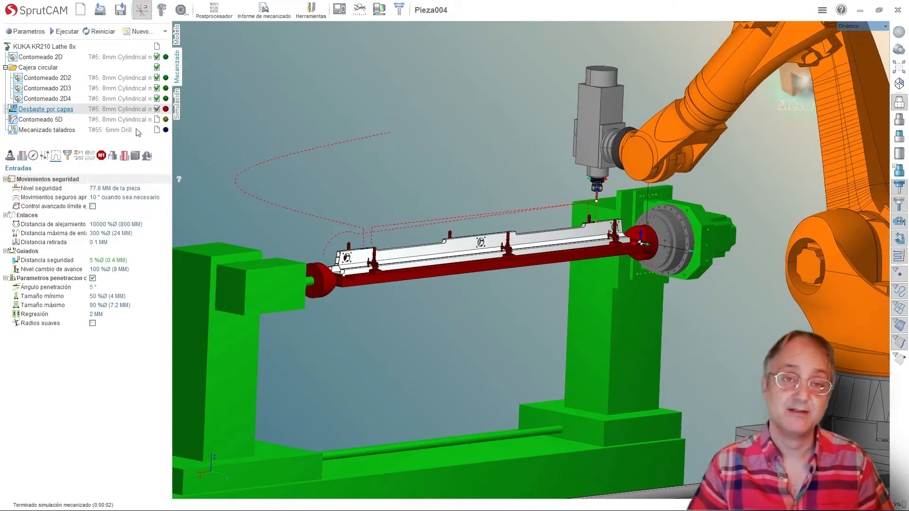
pyautogui.click(32, 121)
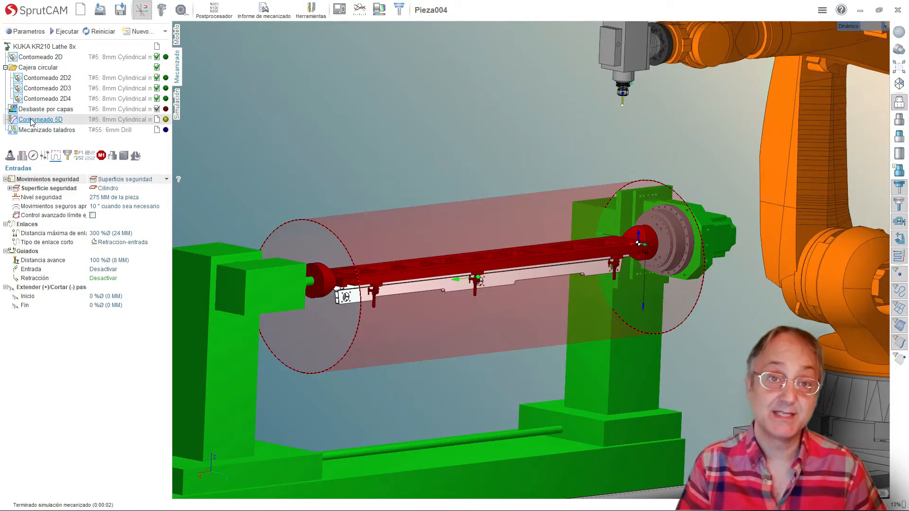
pyautogui.click(64, 31)
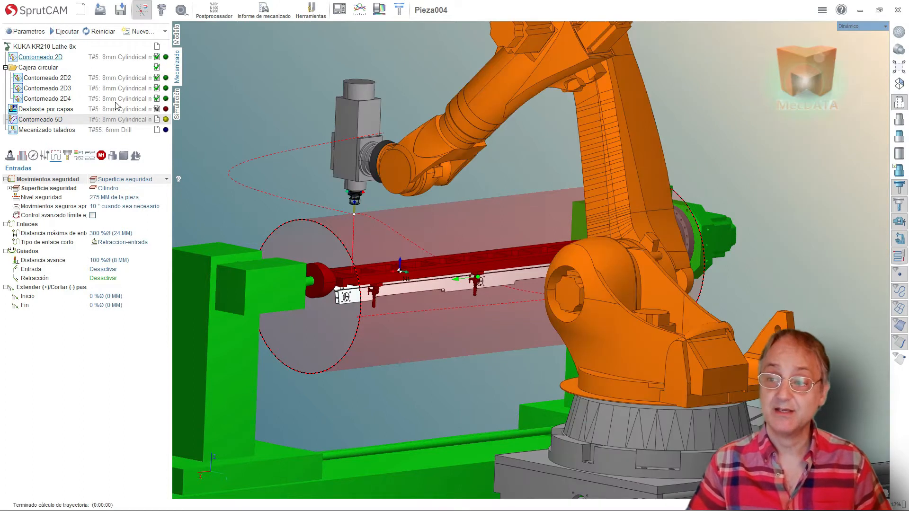
pyautogui.moveTo(467, 259); pyautogui.dragTo(503, 283, button='middle')
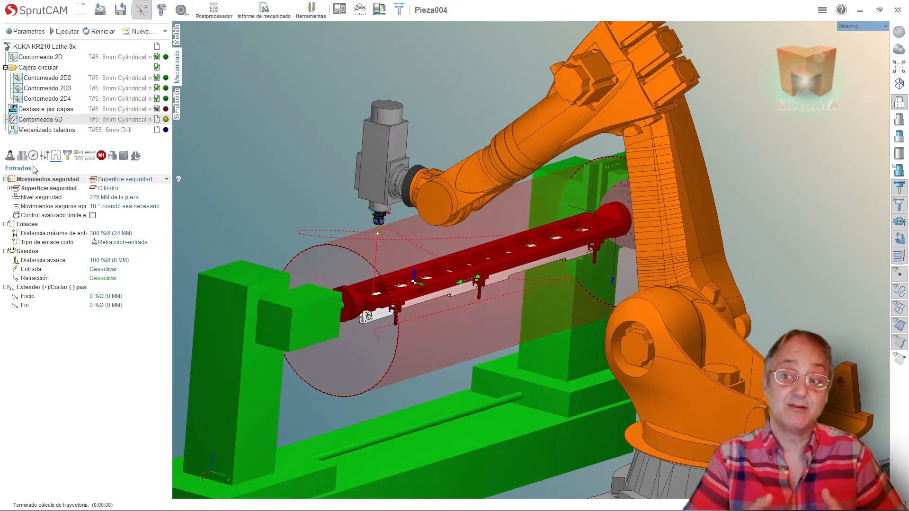
# Add the rounded slot contour in the end window nearest the rotary drive to the Contorneado 5D job assignment as a projected curve
pyautogui.click(22, 155)
pyautogui.moveTo(402, 265); pyautogui.dragTo(303, 265, button='middle')
pyautogui.moveTo(614, 303); pyautogui.dragTo(575, 386, button='middle')
pyautogui.scroll(1, 576, 372)
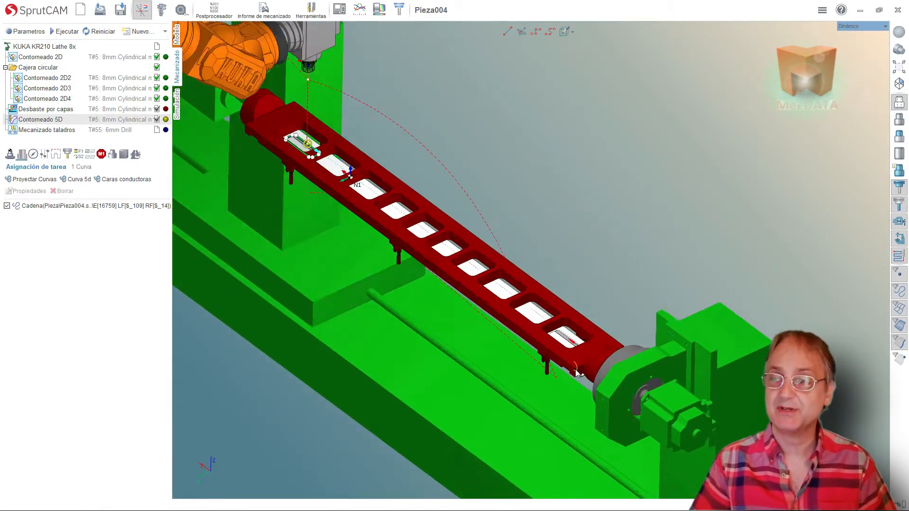
pyautogui.scroll(5, 576, 373)
pyautogui.scroll(3, 517, 245)
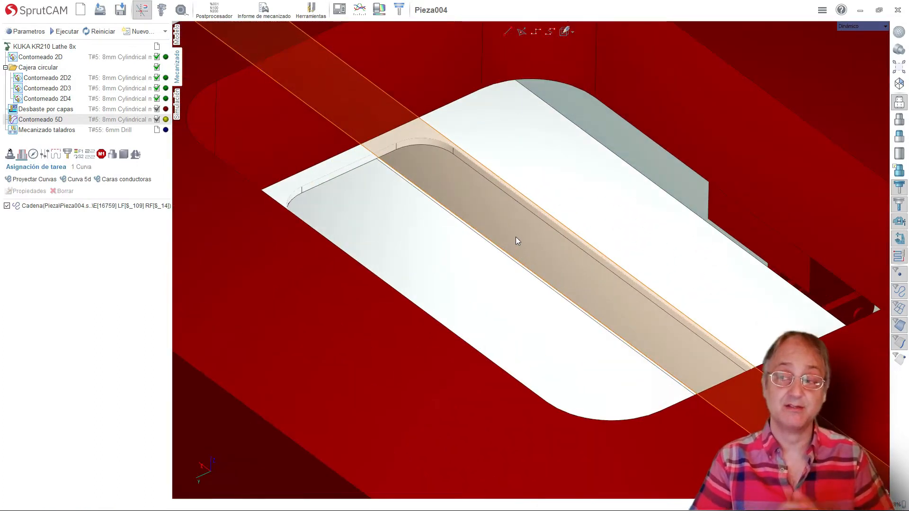
pyautogui.doubleClick(507, 195)
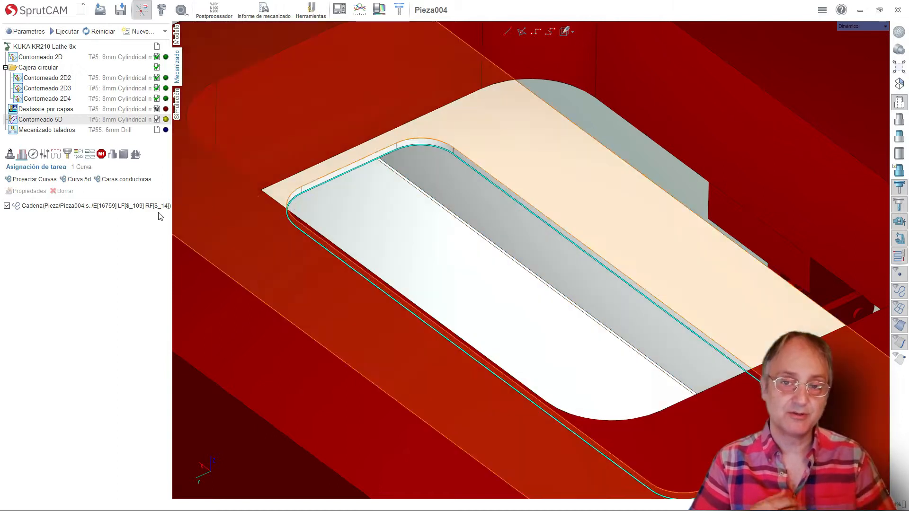
pyautogui.click(48, 180)
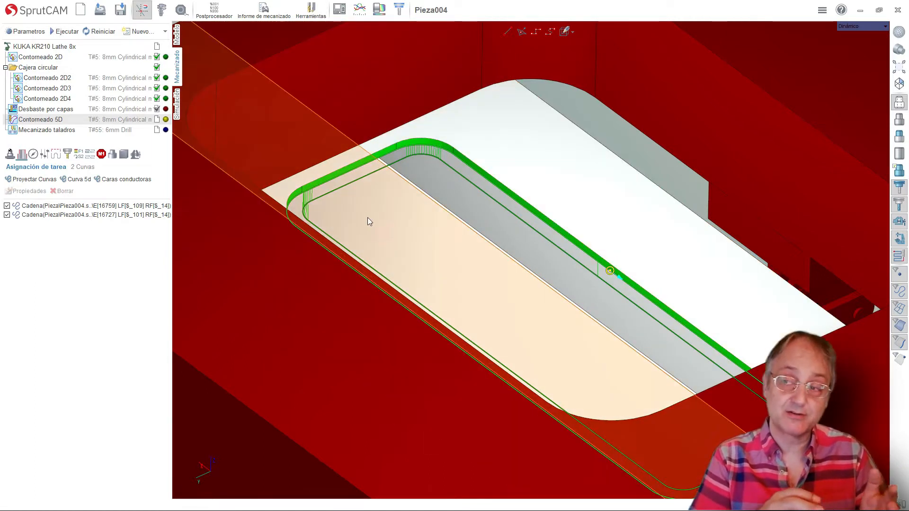
# Place tool-axis vectors on the new slot curve and delete those at the ends of its long sides, keeping the short-side ones
pyautogui.click(358, 172)
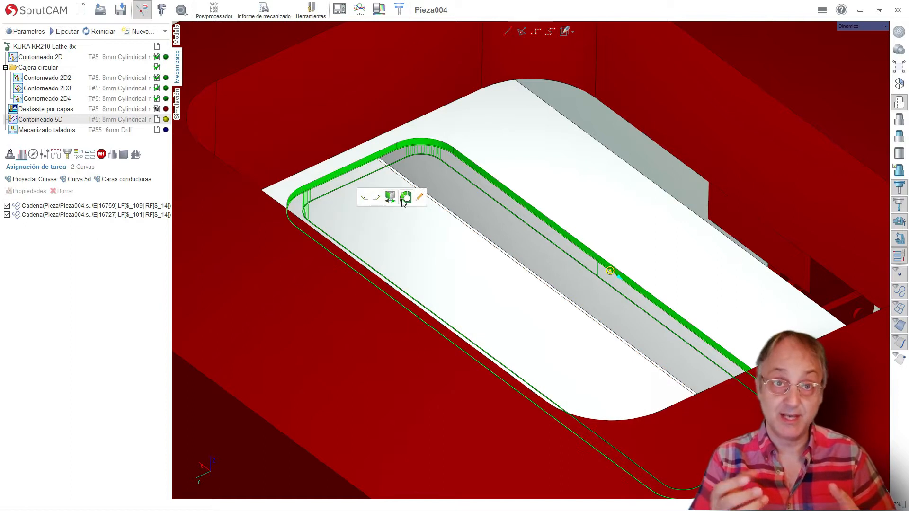
pyautogui.click(404, 199)
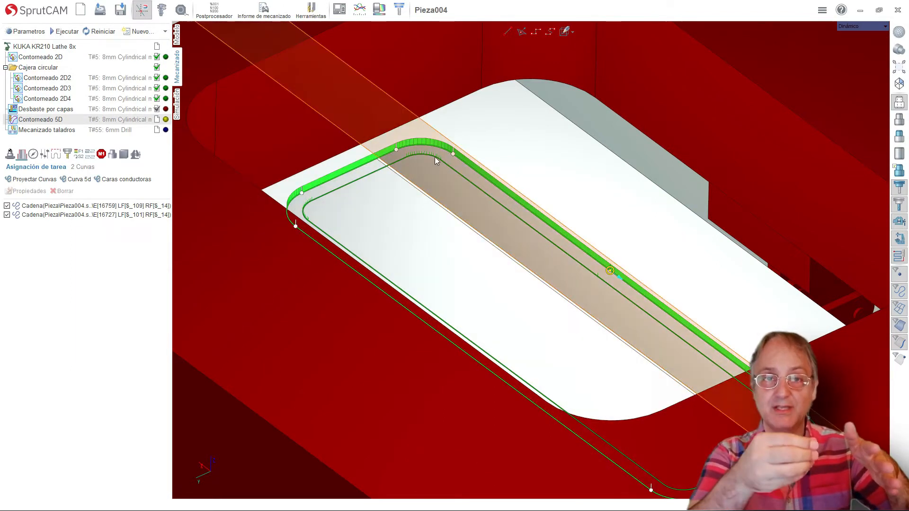
pyautogui.scroll(-2, 288, 168)
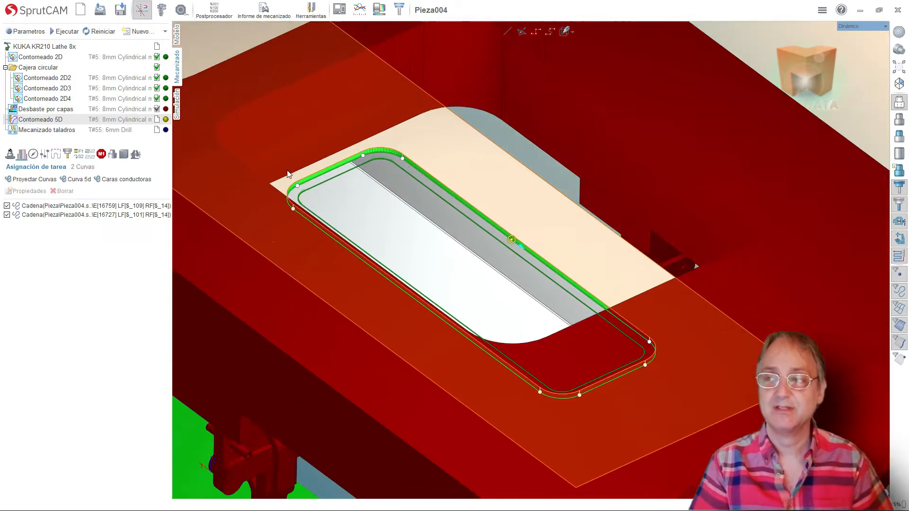
pyautogui.scroll(6, 287, 167)
pyautogui.scroll(1, 288, 168)
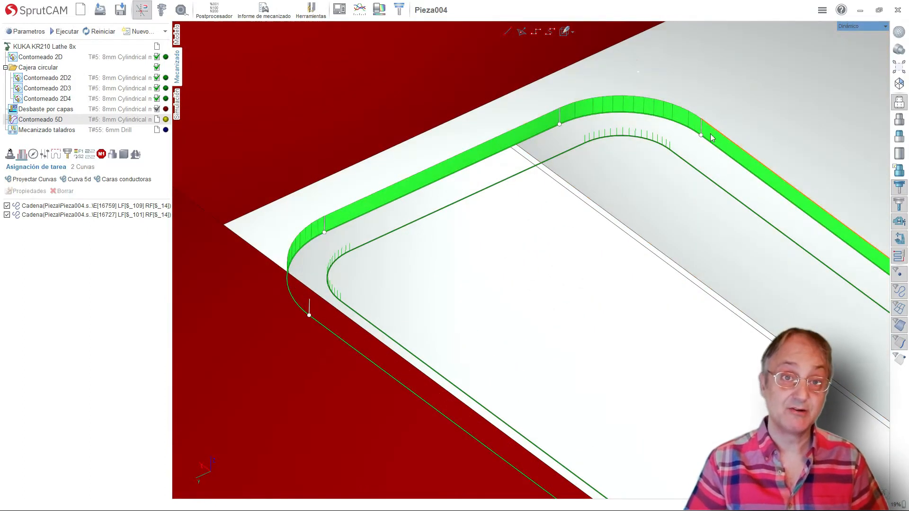
pyautogui.click(701, 131)
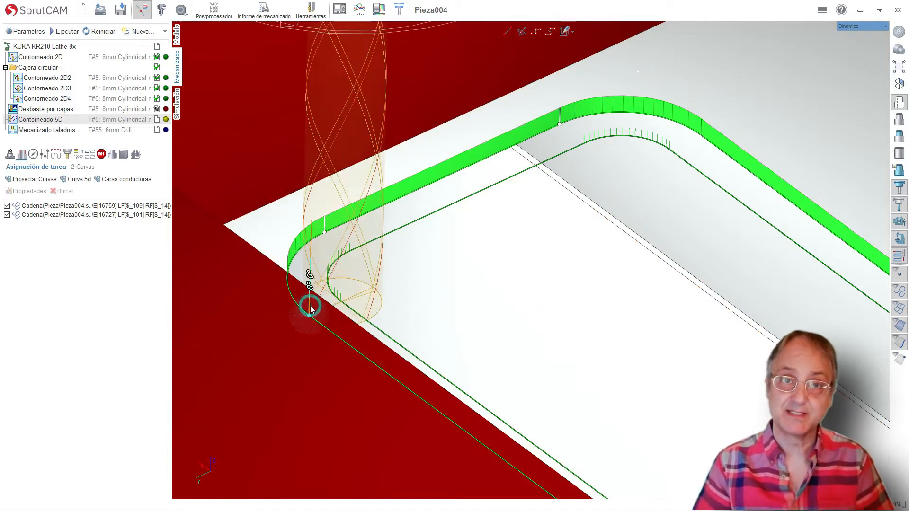
pyautogui.scroll(-5, 264, 199)
pyautogui.scroll(8, 561, 346)
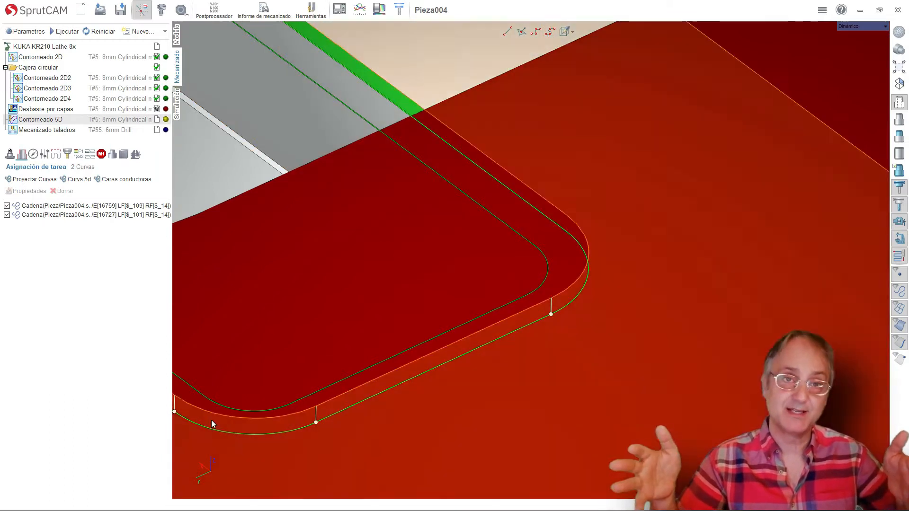
pyautogui.moveTo(300, 374); pyautogui.dragTo(451, 329, button='middle')
pyautogui.moveTo(327, 359); pyautogui.dragTo(354, 372)
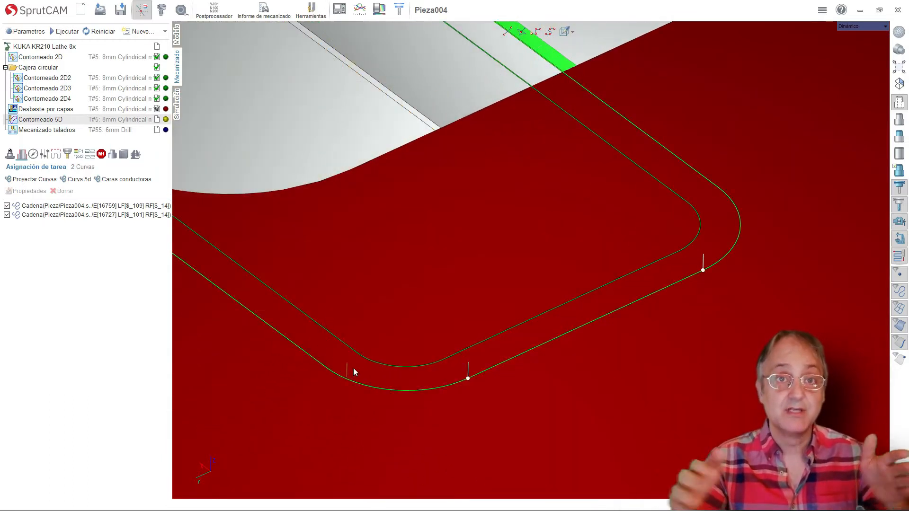
pyautogui.scroll(-8, 502, 372)
pyautogui.scroll(6, 363, 237)
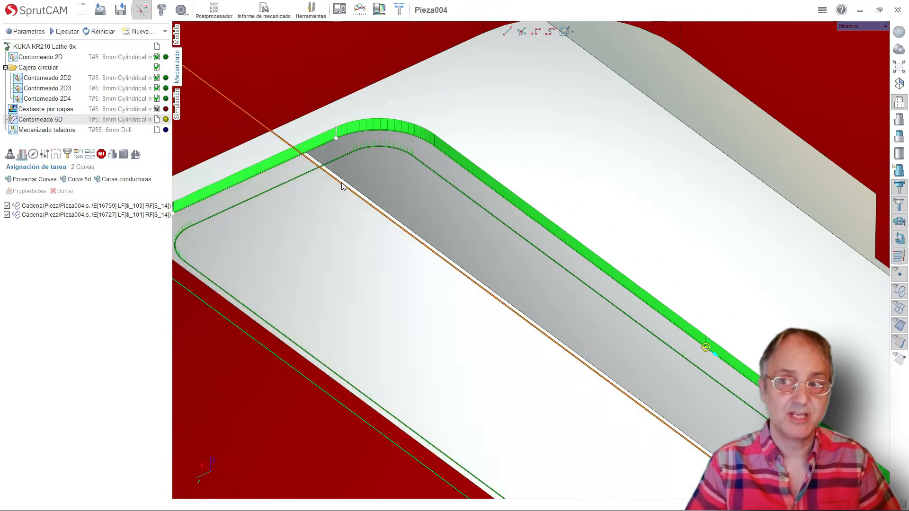
# Tilt the tool-axis vectors at both ends of the slot's first short side 30° toward the slot's interior
pyautogui.scroll(-4, 428, 207)
pyautogui.scroll(8, 283, 185)
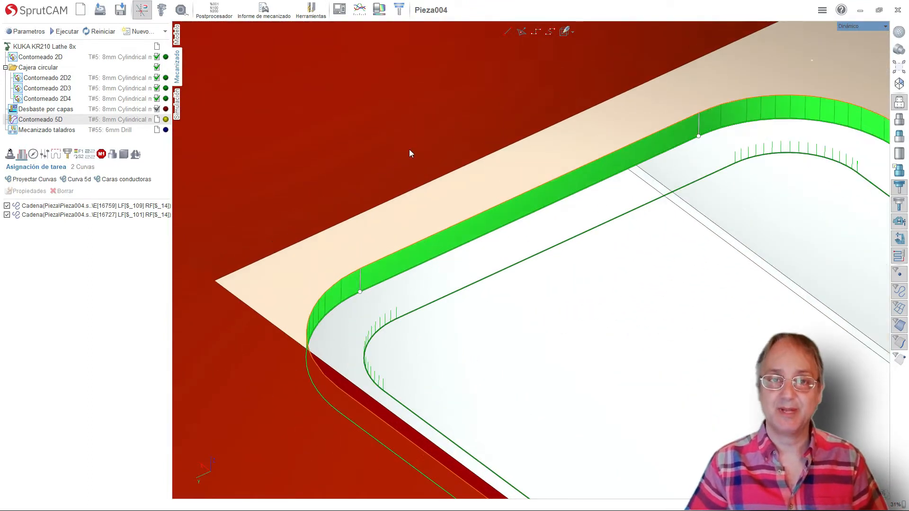
pyautogui.click(700, 127)
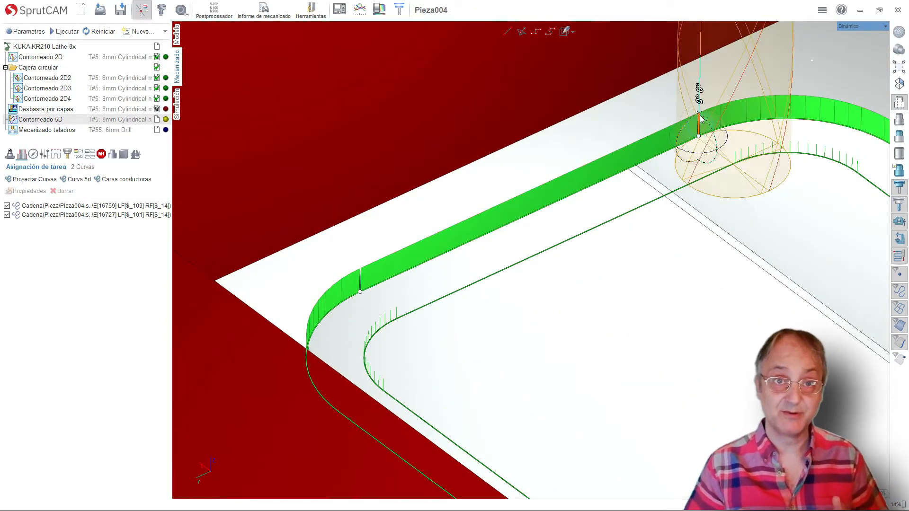
pyautogui.click(702, 112)
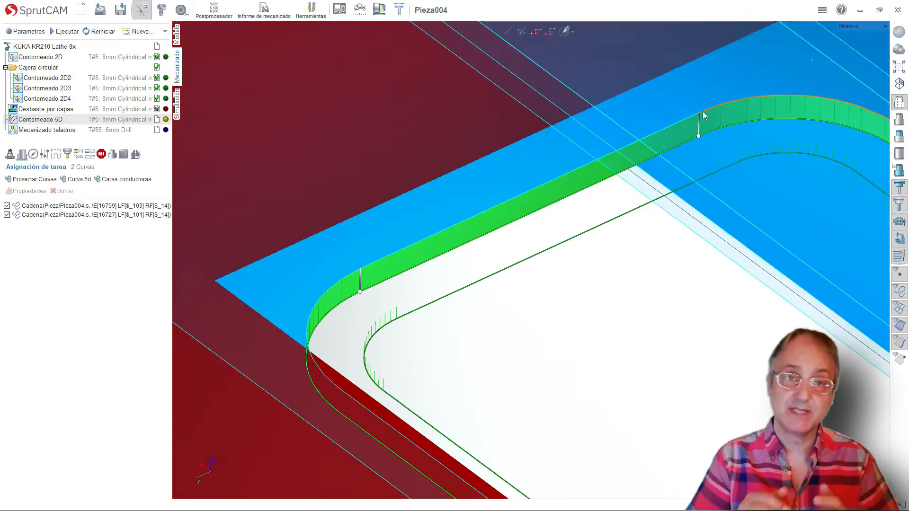
pyautogui.click(699, 126)
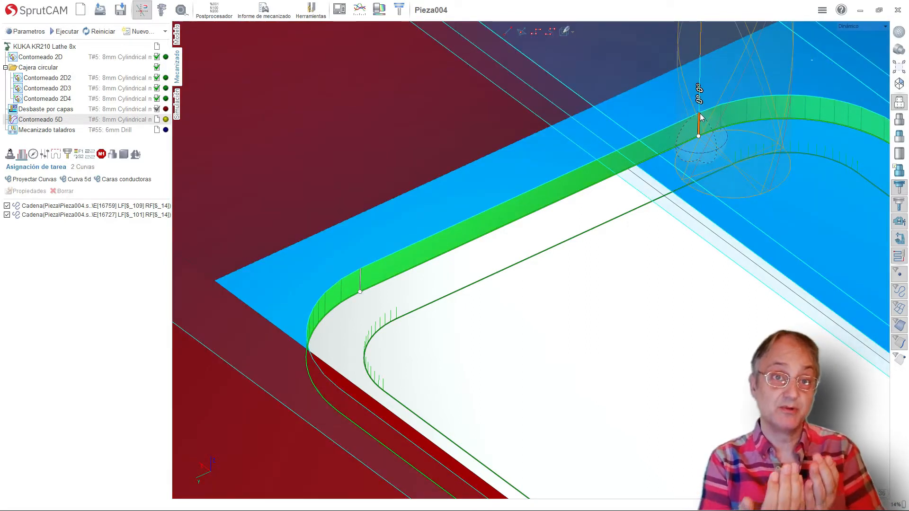
pyautogui.moveTo(700, 119); pyautogui.dragTo(709, 125)
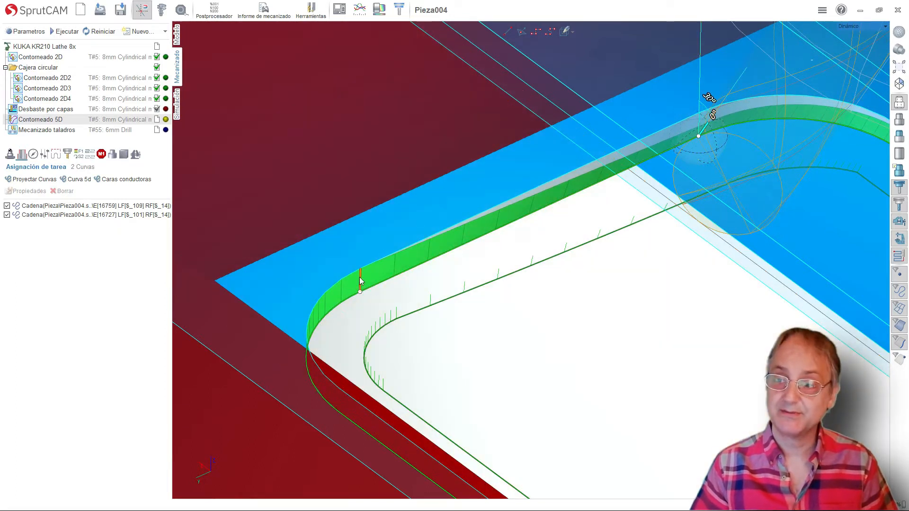
pyautogui.click(360, 280)
pyautogui.moveTo(362, 275); pyautogui.dragTo(369, 284)
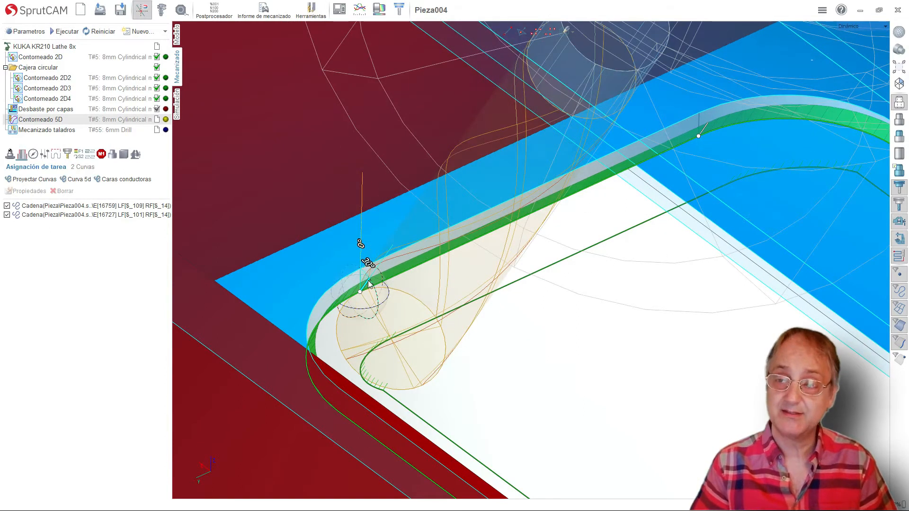
# Tilt the tool-axis vectors at both ends of the slot's opposite short side, nearest the rotary drive, 30° toward the slot's interior
pyautogui.scroll(-10, 277, 192)
pyautogui.moveTo(277, 191); pyautogui.dragTo(360, 416, button='middle')
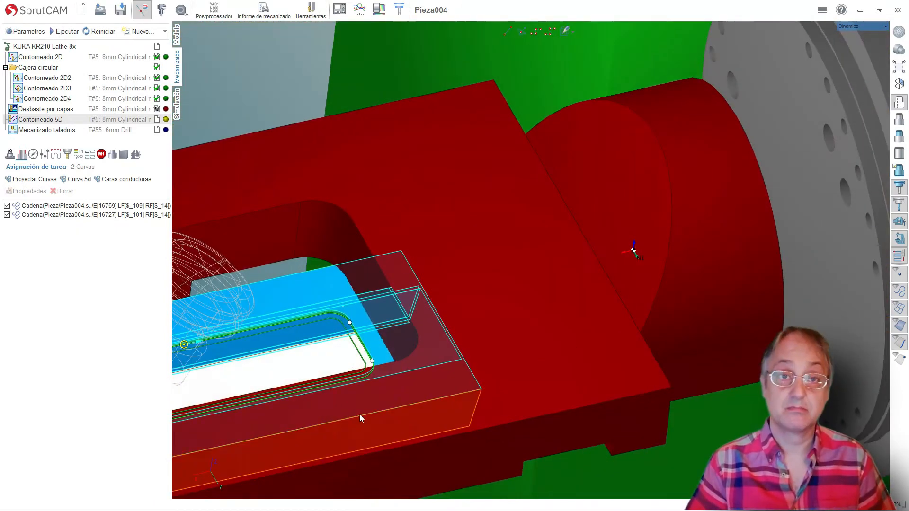
pyautogui.scroll(5, 360, 414)
pyautogui.scroll(4, 378, 118)
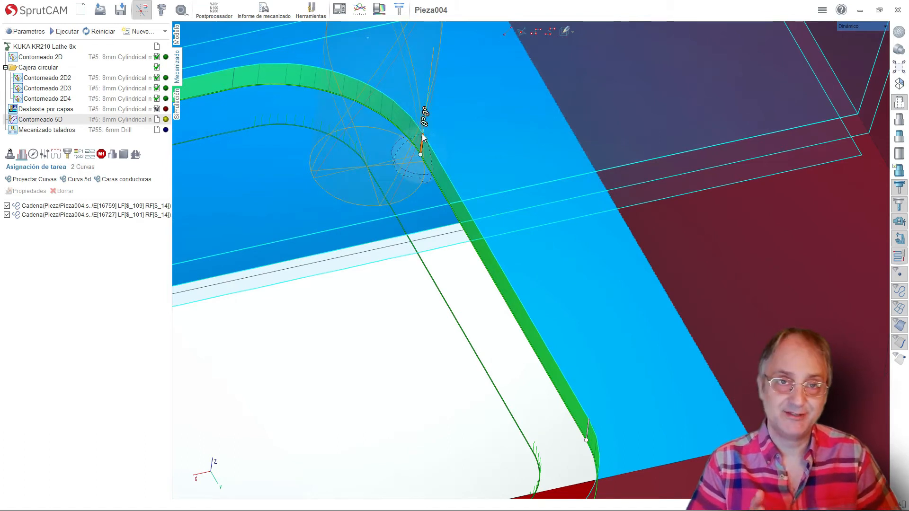
pyautogui.moveTo(417, 137); pyautogui.dragTo(409, 139)
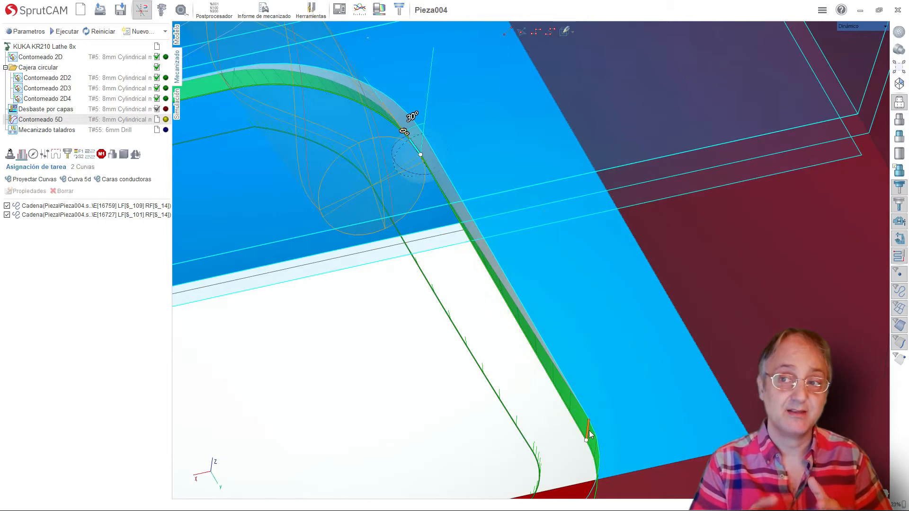
pyautogui.moveTo(589, 425); pyautogui.dragTo(577, 429)
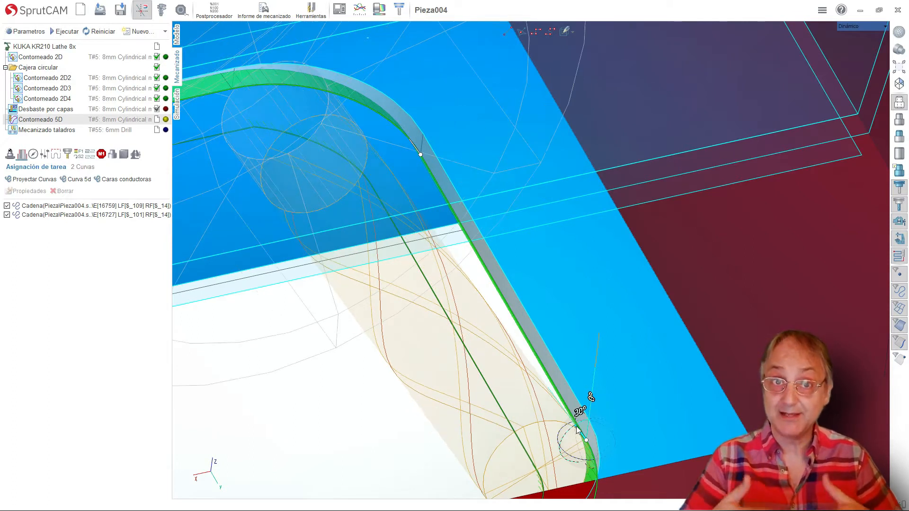
# Recalculate Contorneado 5D with the tilted tool axes and inspect the toolpath between both slots
pyautogui.scroll(-5, 651, 244)
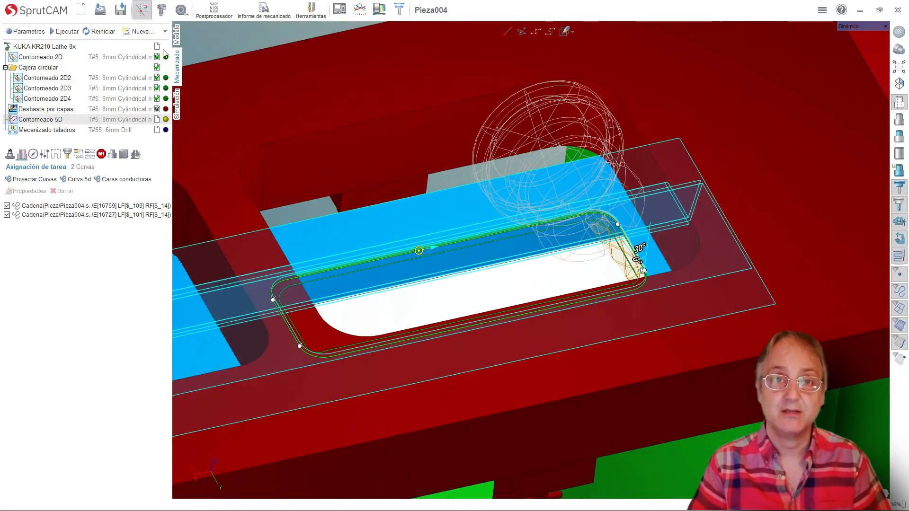
pyautogui.click(67, 31)
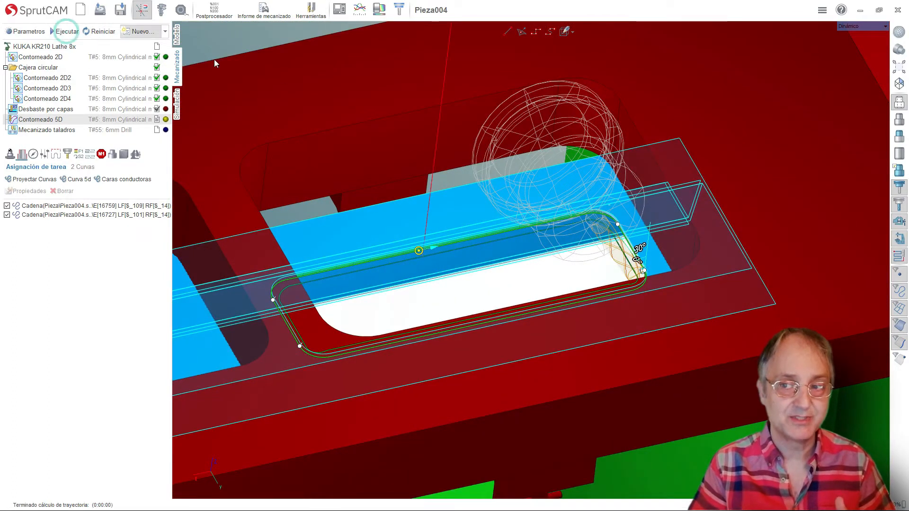
pyautogui.scroll(-5, 642, 265)
pyautogui.scroll(-10, 430, 180)
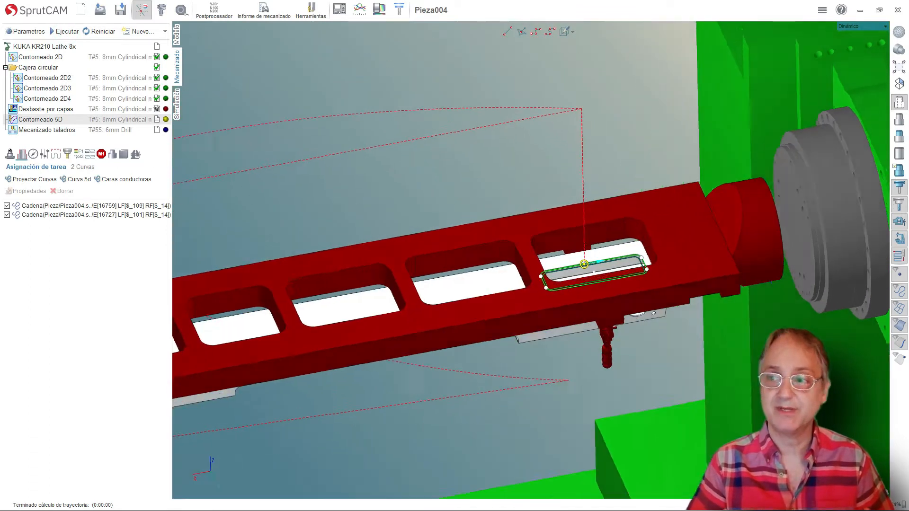
pyautogui.scroll(-1, 628, 201)
pyautogui.scroll(2, 270, 239)
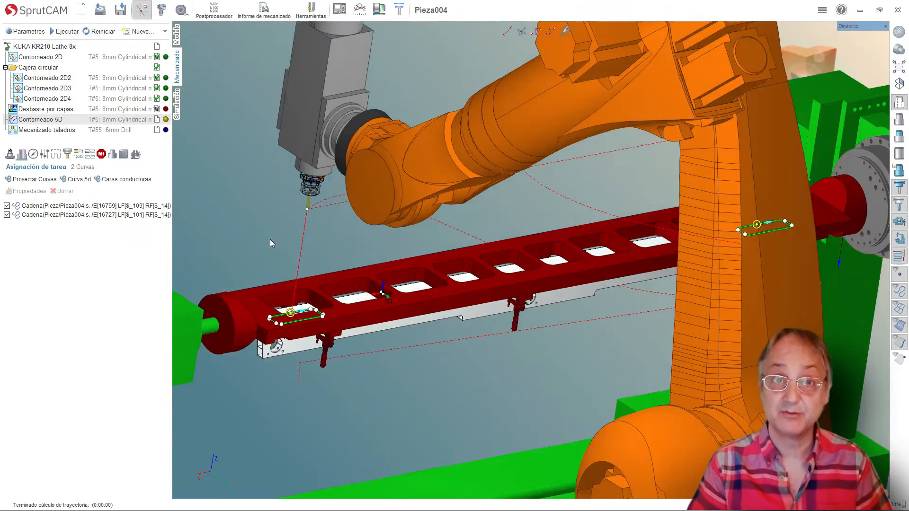
# Simulate Contorneado 5D to check how the robot moves into the operation
pyautogui.click(178, 107)
pyautogui.click(132, 30)
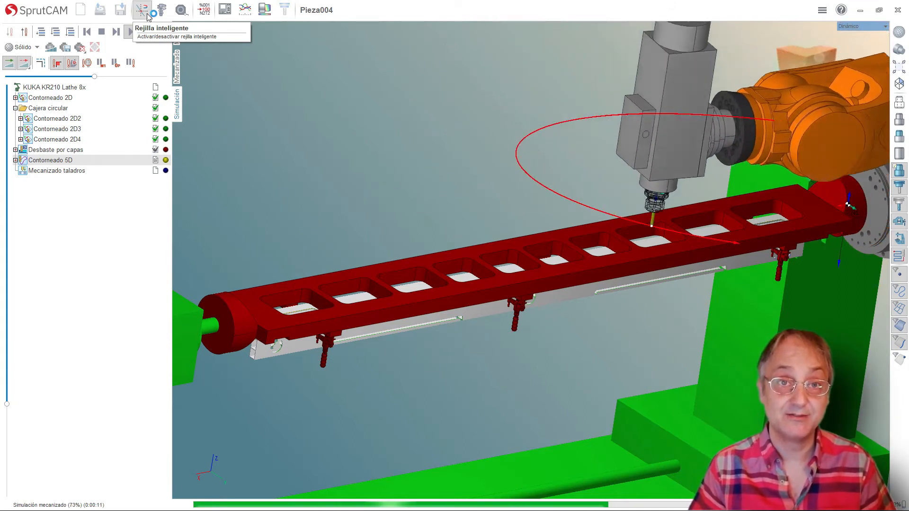
pyautogui.click(175, 69)
# Set both the approach and the return of Contorneado 5D to Regla de la operación raíz
pyautogui.click(10, 155)
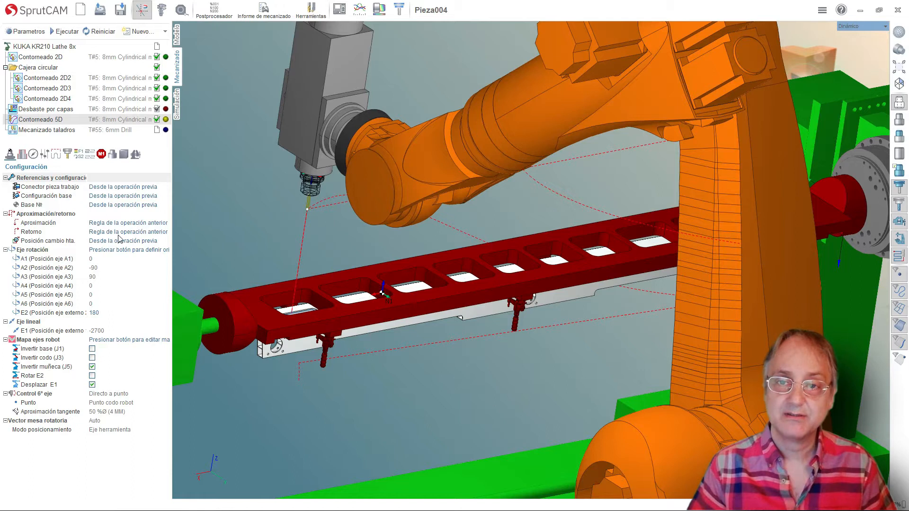
pyautogui.click(40, 109)
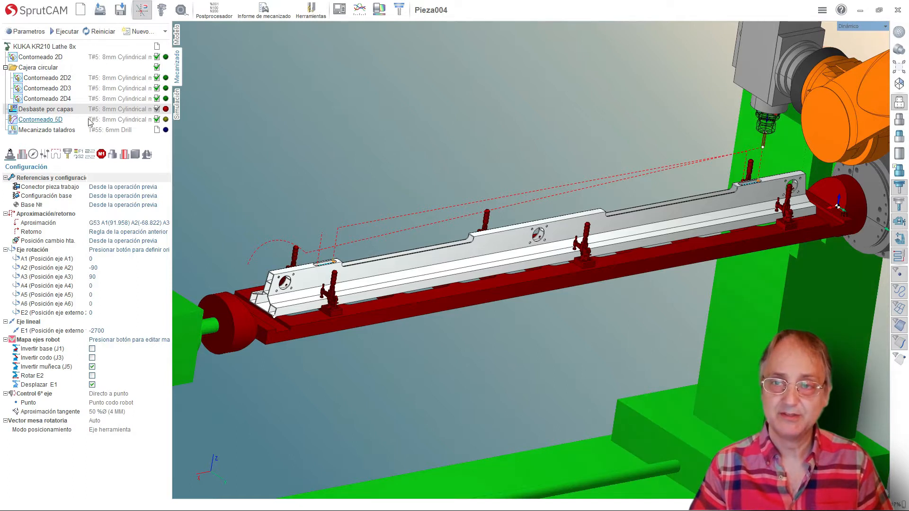
pyautogui.click(47, 121)
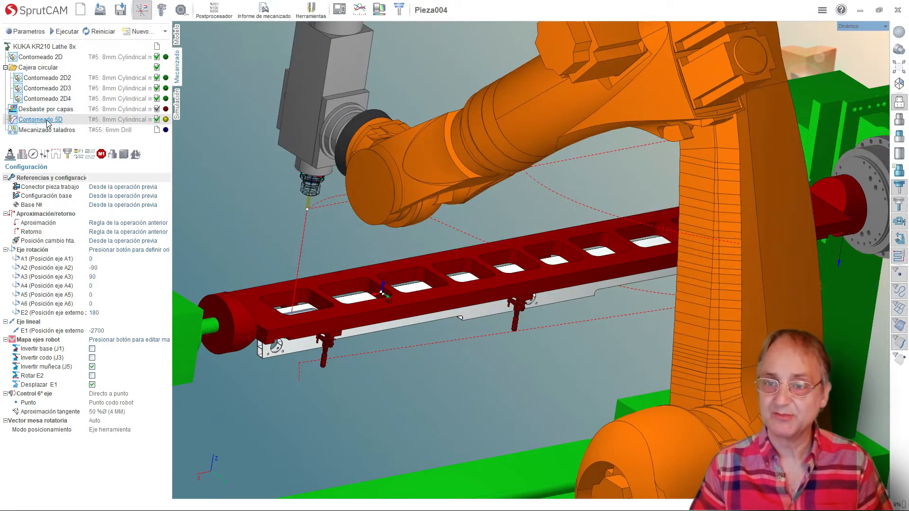
pyautogui.click(158, 223)
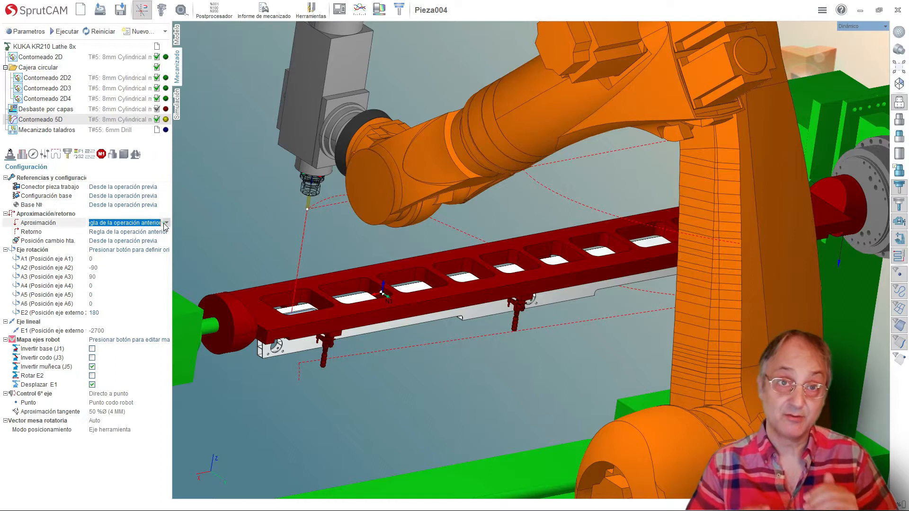
pyautogui.click(166, 223)
pyautogui.click(161, 239)
pyautogui.click(164, 231)
pyautogui.click(165, 231)
pyautogui.click(145, 243)
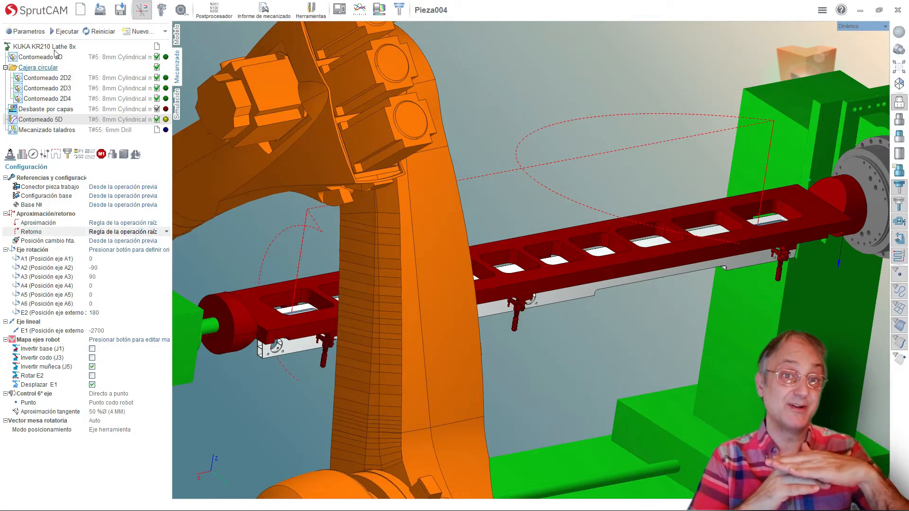
# Reset and recalculate Contorneado 5D with the root-operation rules, and simulate it again
pyautogui.click(105, 35)
pyautogui.click(65, 33)
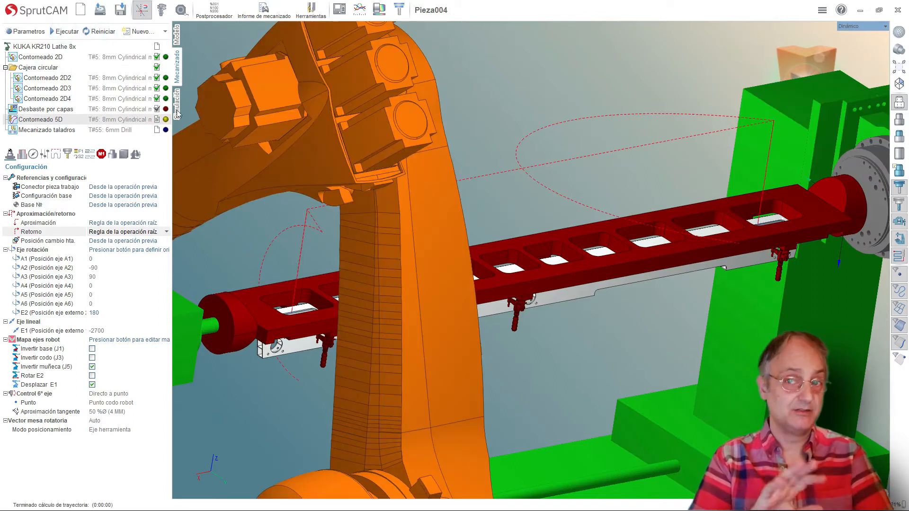
pyautogui.click(177, 113)
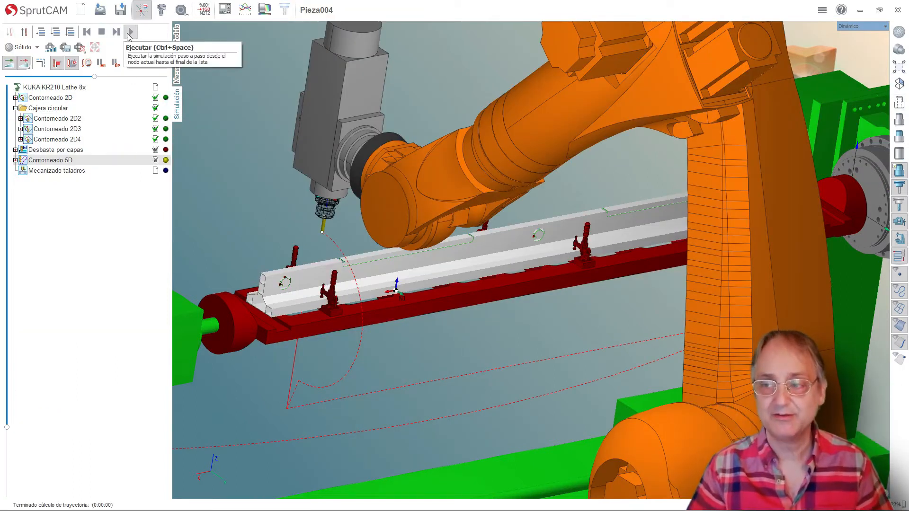
pyautogui.click(129, 32)
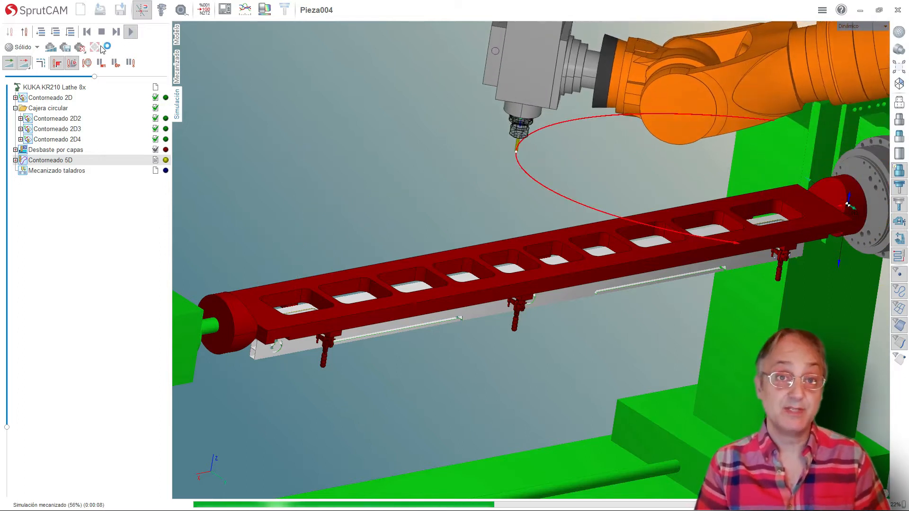
pyautogui.click(176, 69)
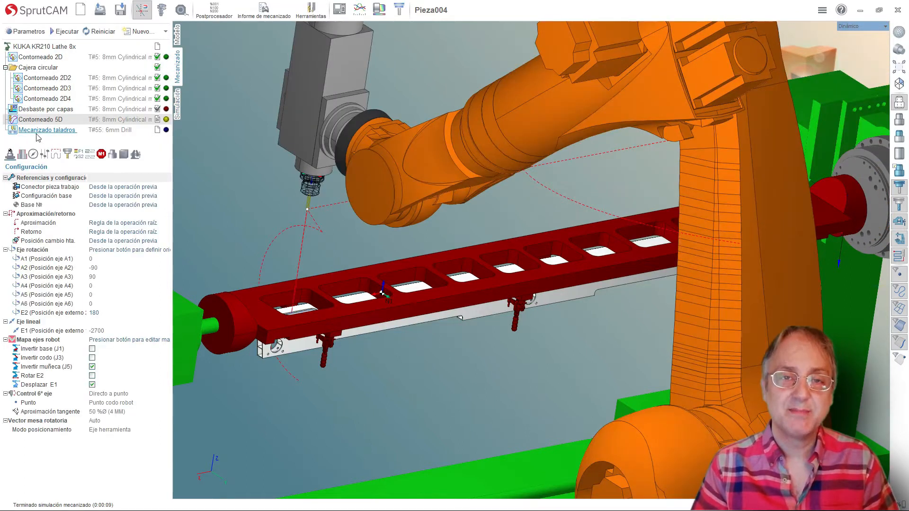
# Calculate Mecanizado taladros and open its robot axis map to examine collisions along axis E2
pyautogui.click(38, 135)
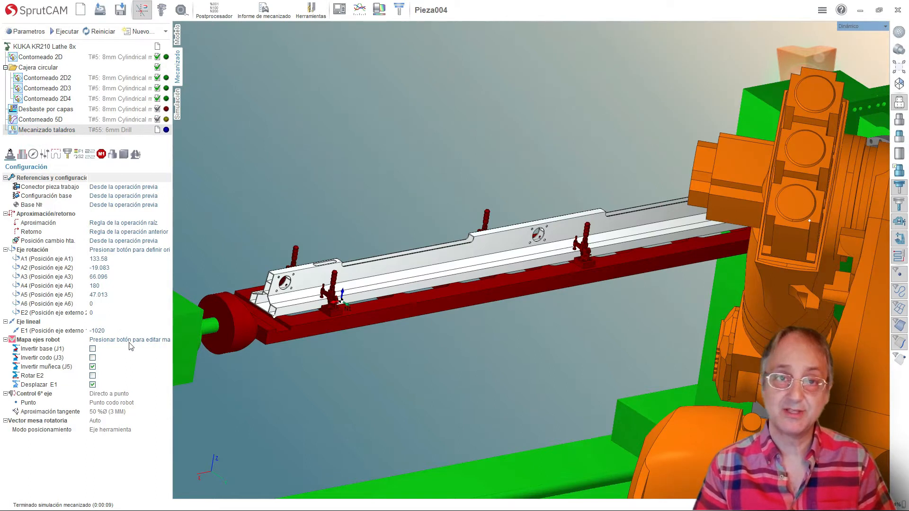
pyautogui.click(60, 29)
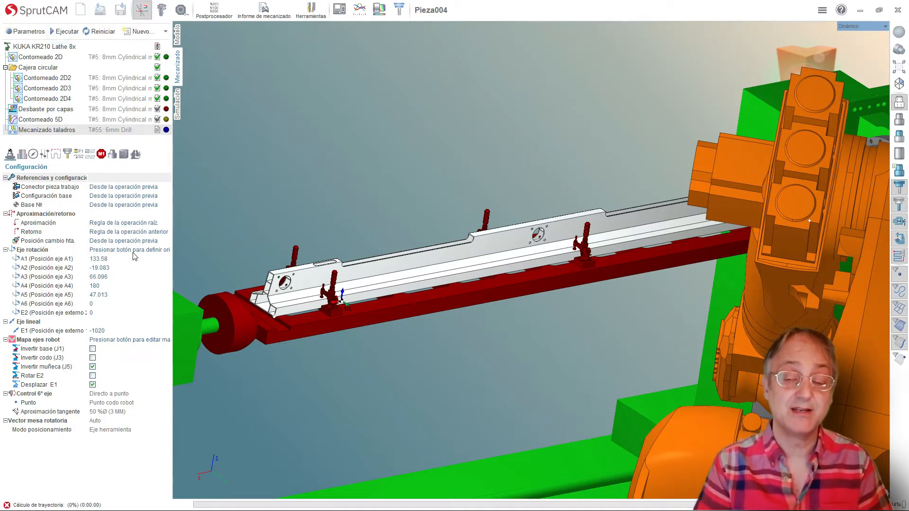
pyautogui.click(155, 340)
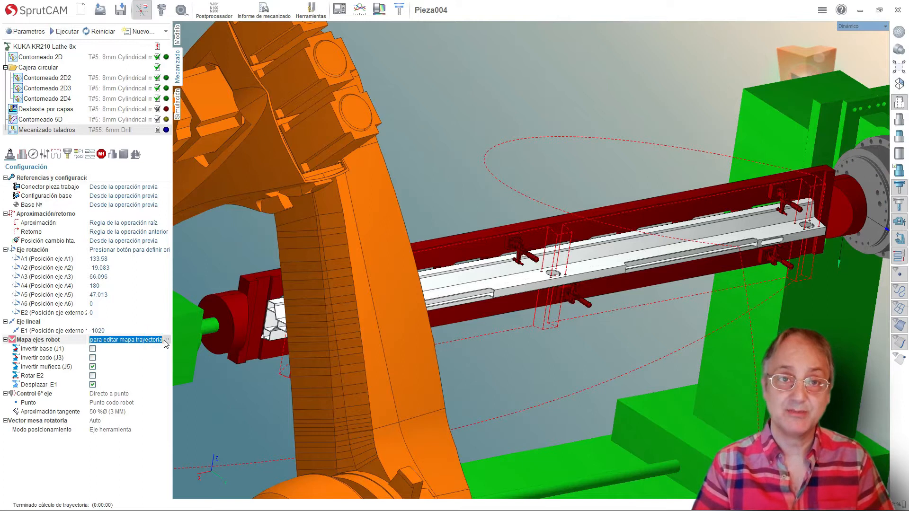
pyautogui.click(166, 340)
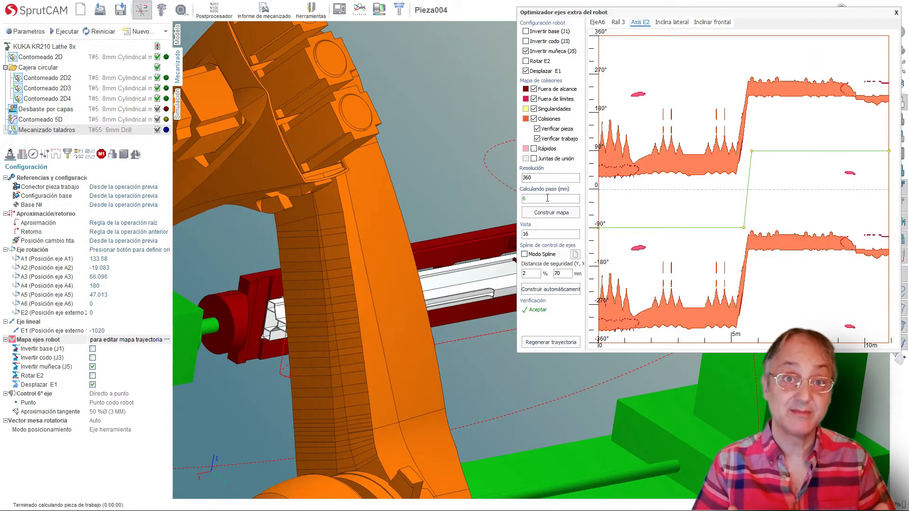
# Clear the control splines of Axis E2 and EjeA6 in the axis optimizer, review Rail 3, and close the optimizer
pyautogui.click(575, 255)
pyautogui.click(617, 22)
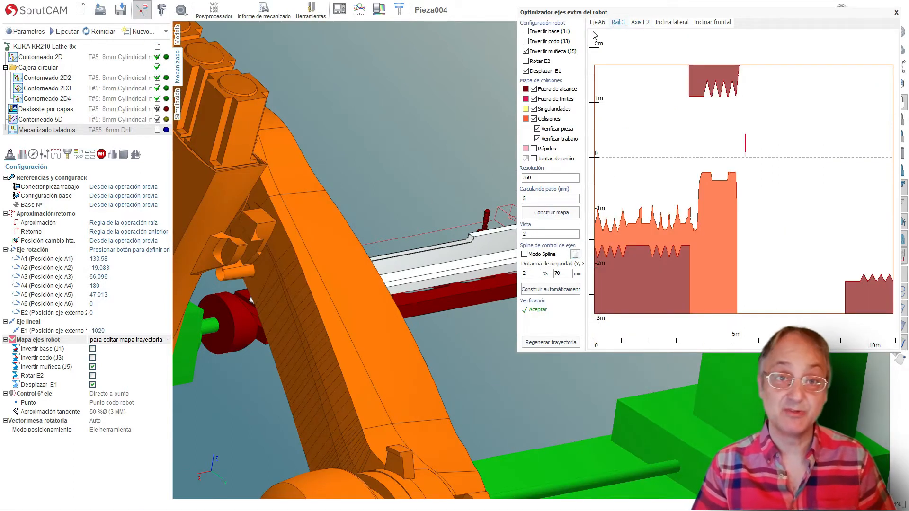
pyautogui.click(598, 23)
pyautogui.click(577, 256)
pyautogui.click(896, 13)
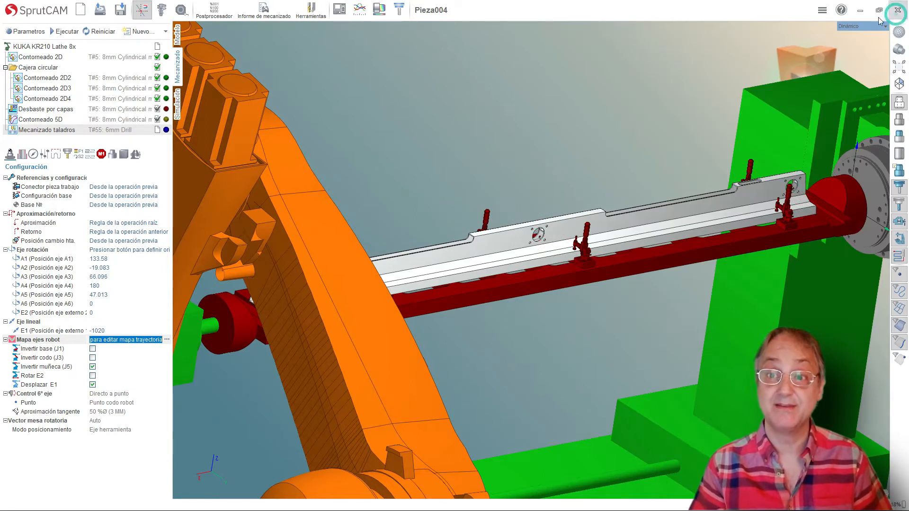
# Duplicate the Mecanizado taladros operation within the machining sequence
pyautogui.rightClick(39, 133)
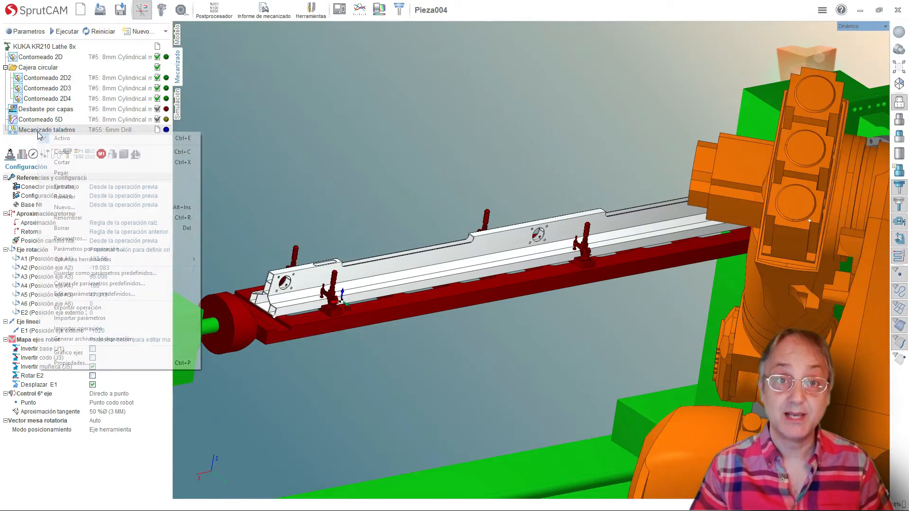
pyautogui.click(62, 152)
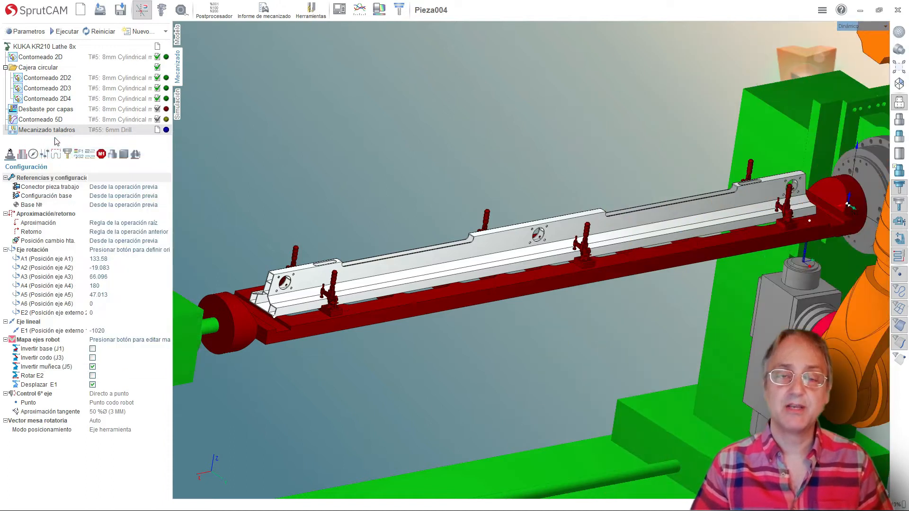
pyautogui.rightClick(57, 135)
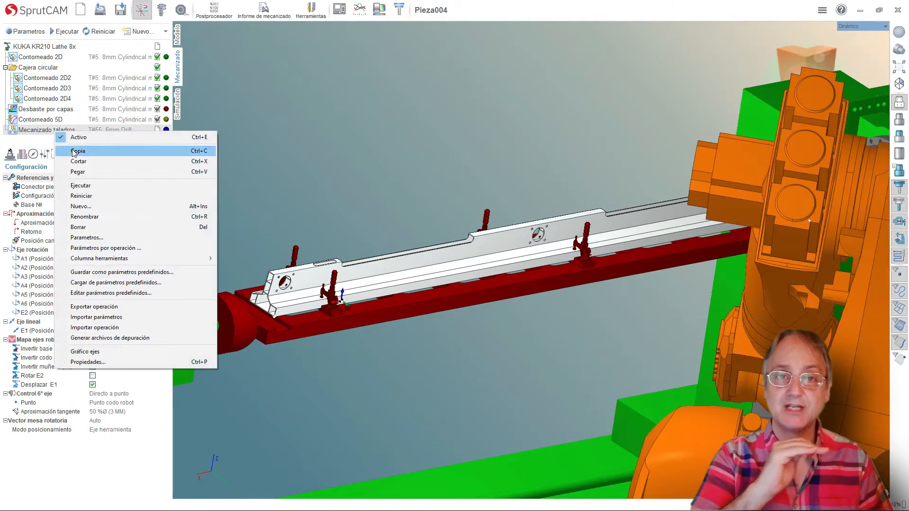
pyautogui.click(78, 173)
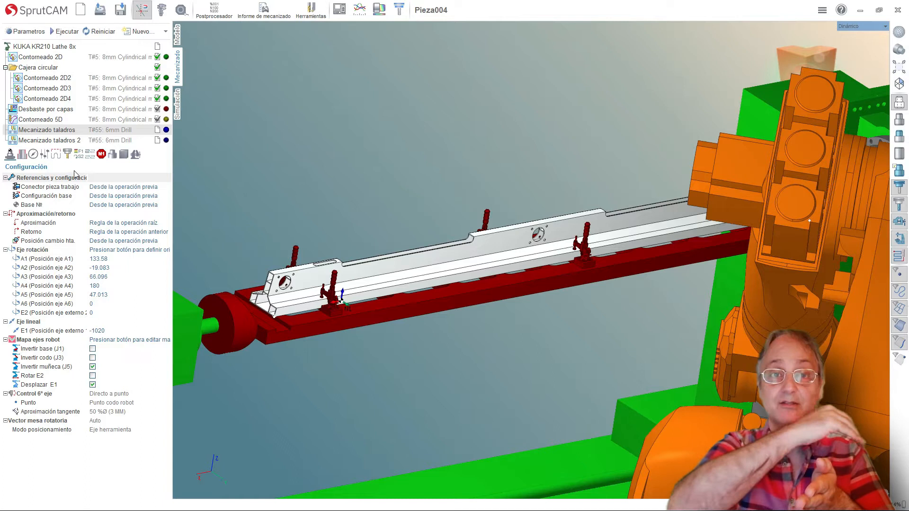
# Show the holes assigned to the original Mecanizado taladros and hide the machine, leaving an end-on view of the fixture and profile
pyautogui.click(21, 155)
pyautogui.moveTo(265, 182); pyautogui.dragTo(340, 163, button='middle')
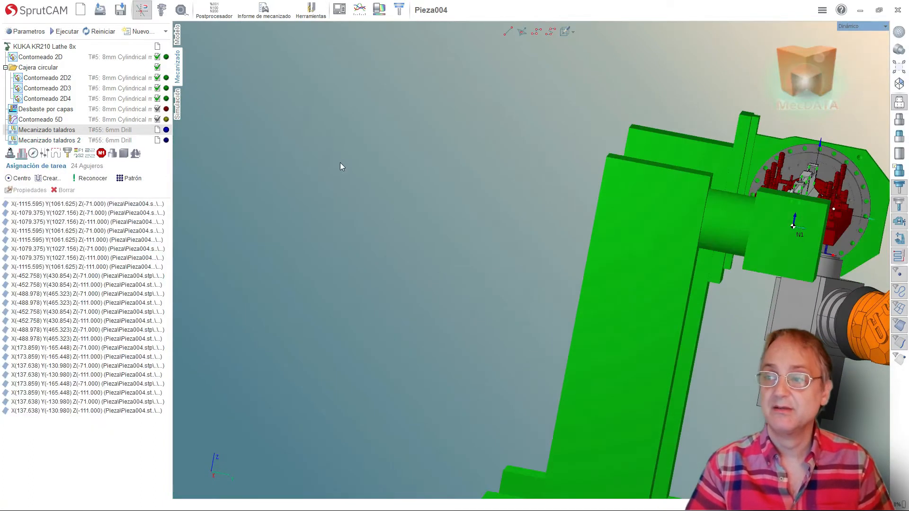
pyautogui.scroll(-4, 303, 232)
pyautogui.moveTo(291, 246); pyautogui.dragTo(326, 230, button='middle')
pyautogui.scroll(3, 549, 185)
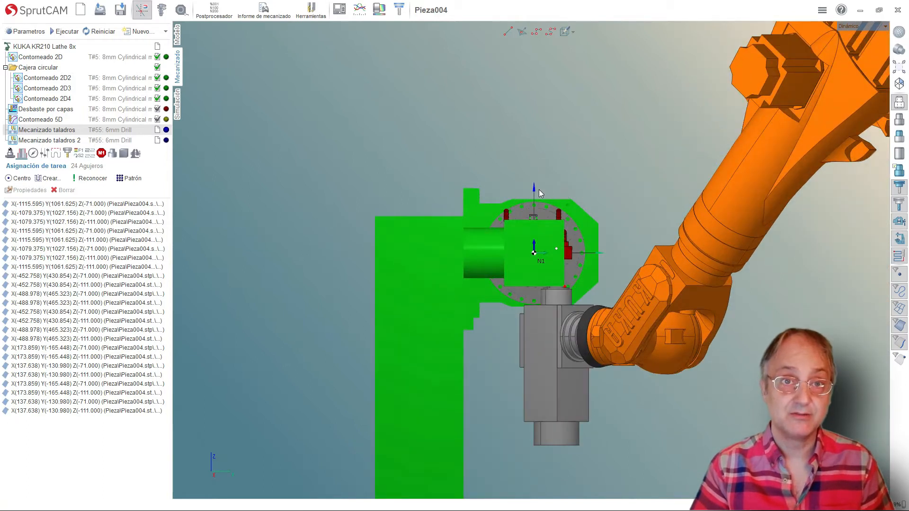
pyautogui.click(896, 240)
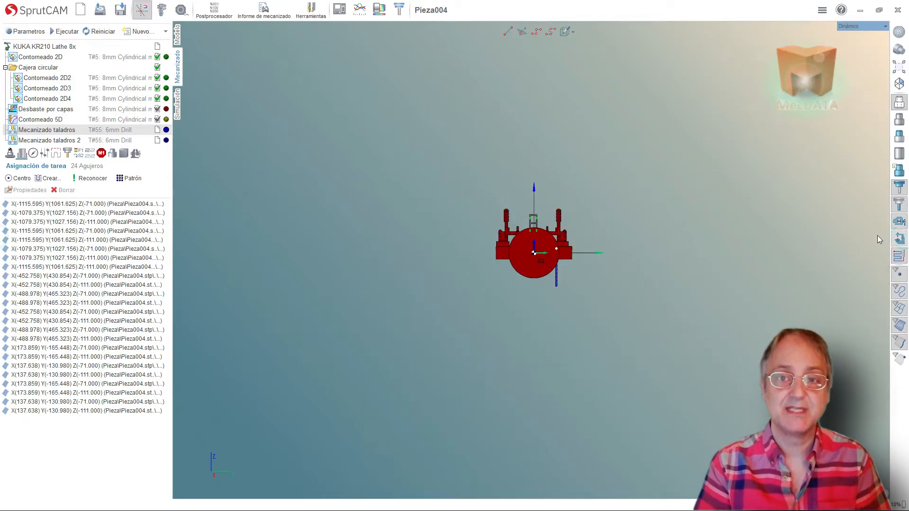
# Set the rotary axis E2 position of Mecanizado taladros to -90
pyautogui.click(9, 153)
pyautogui.click(94, 311)
pyautogui.write('20')
pyautogui.press('Return')
pyautogui.write('-90')
pyautogui.press('Return')
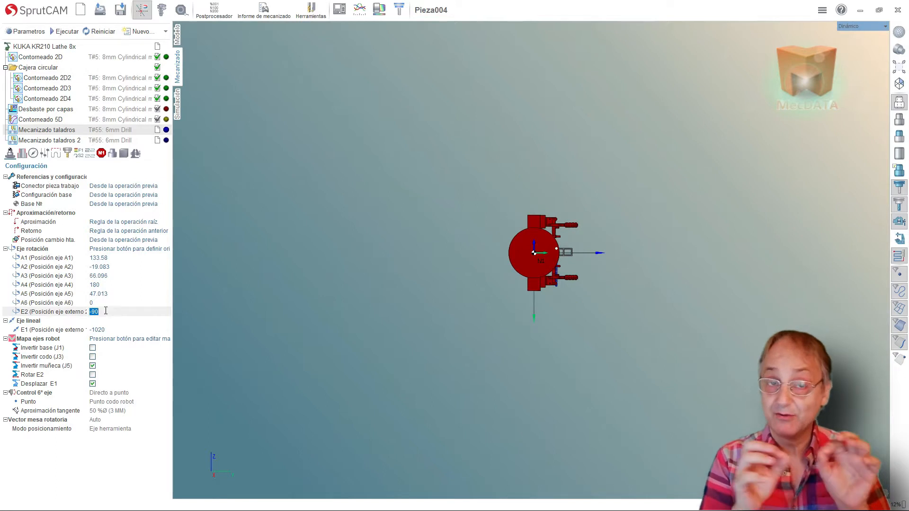
# Delete the holes on the downward-facing side of the profile from Mecanizado taladros, keeping the upper-side ones
pyautogui.click(22, 153)
pyautogui.scroll(5, 572, 256)
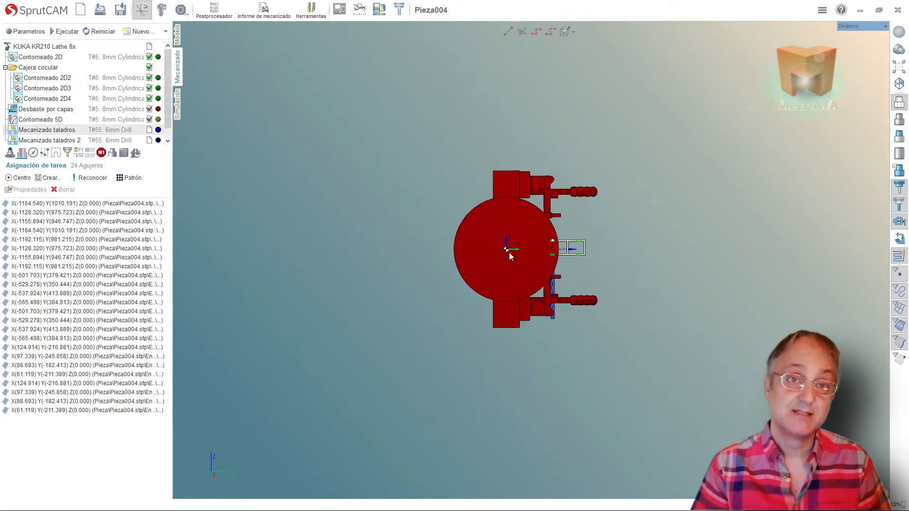
pyautogui.moveTo(559, 245); pyautogui.dragTo(559, 245)
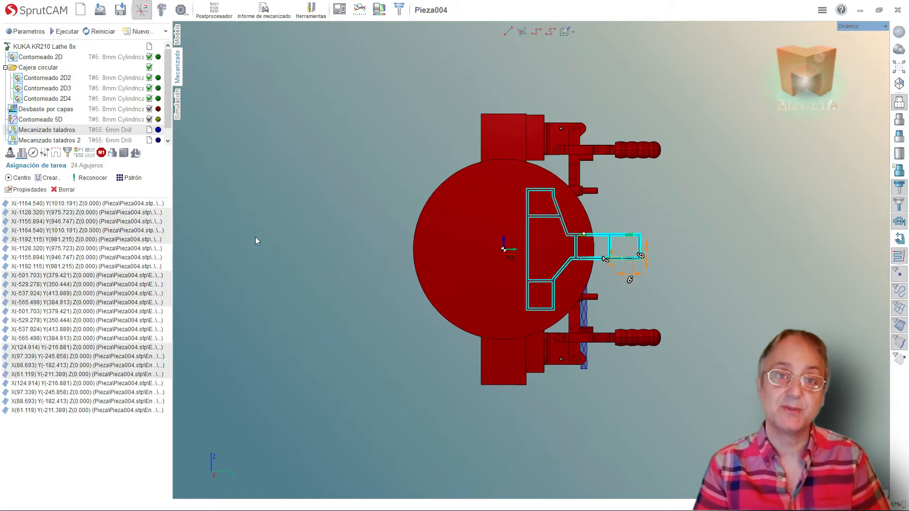
pyautogui.click(63, 189)
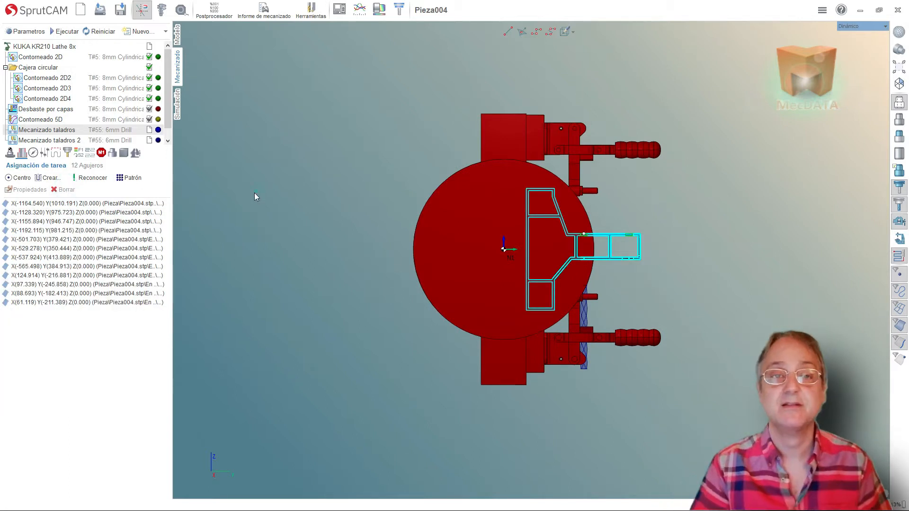
# Set the rotary axis E2 position of Mecanizado taladros 2 to 90
pyautogui.click(35, 139)
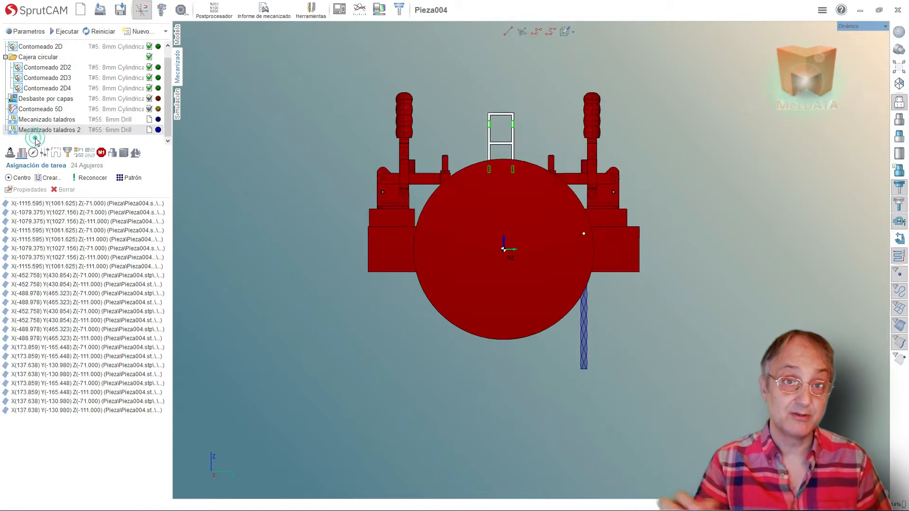
pyautogui.click(11, 154)
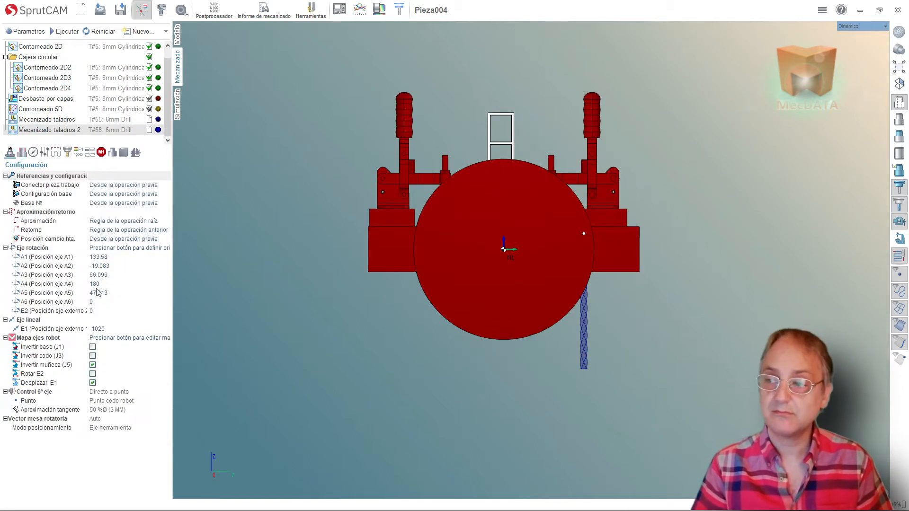
pyautogui.click(92, 310)
pyautogui.write('60')
pyautogui.press('Return')
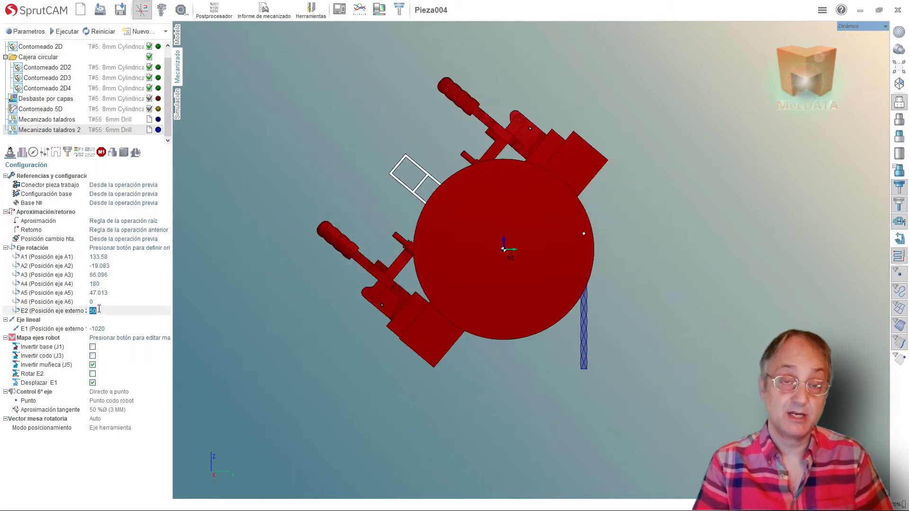
pyautogui.write('90')
pyautogui.press('Return')
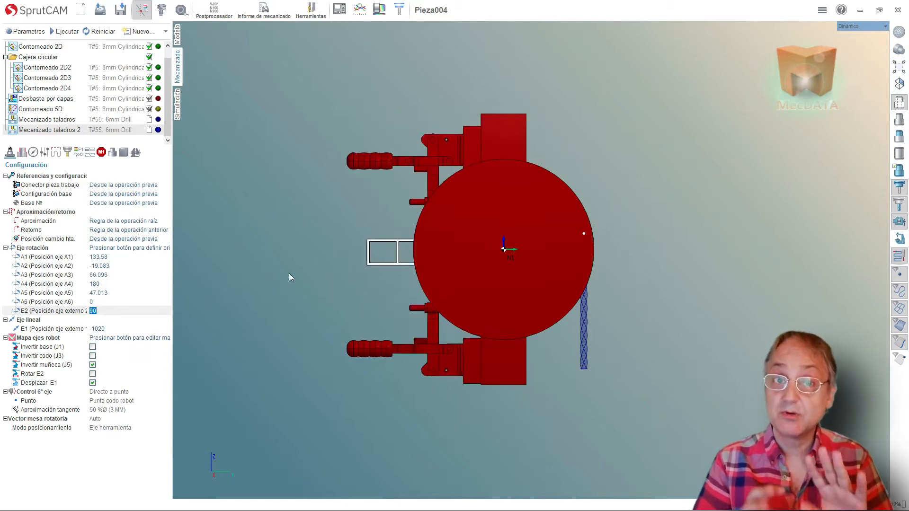
# Delete the holes on the downward-facing side of the profile from Mecanizado taladros 2, keeping the upper-side ones
pyautogui.click(22, 152)
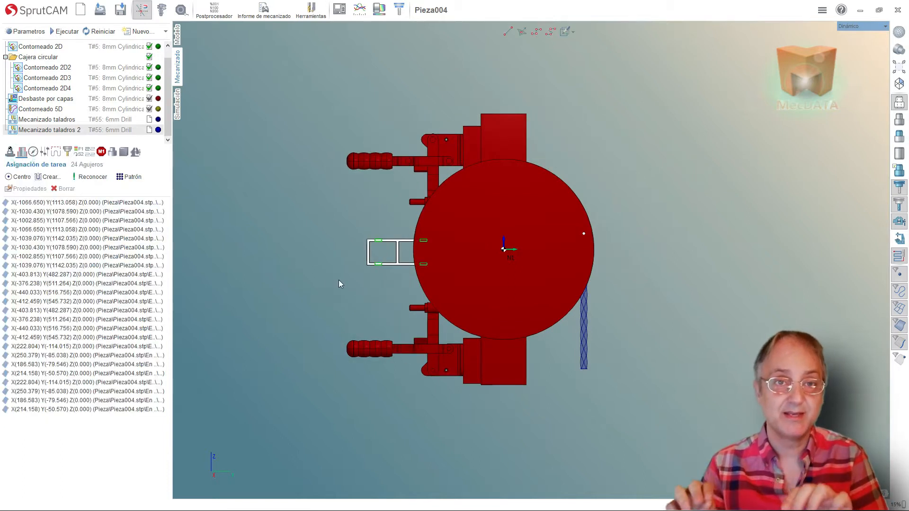
pyautogui.moveTo(460, 261); pyautogui.dragTo(457, 262)
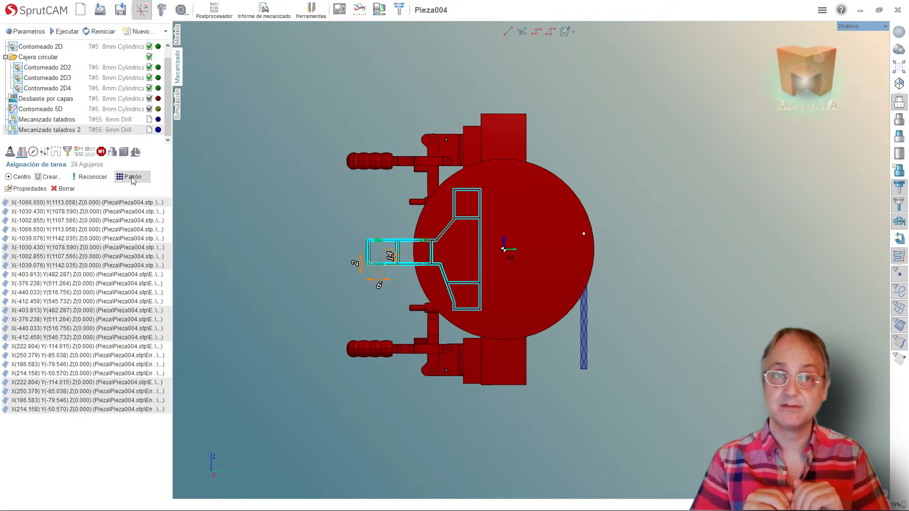
pyautogui.click(64, 188)
pyautogui.click(275, 215)
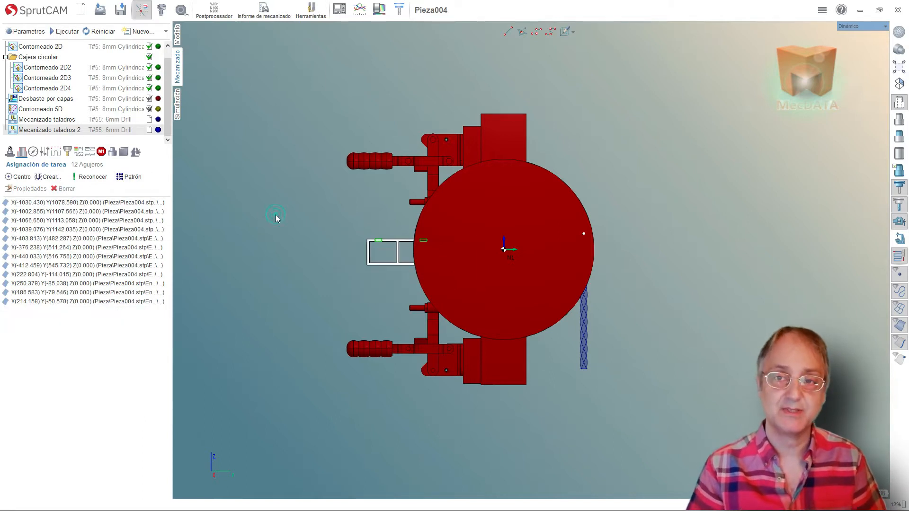
pyautogui.scroll(1, 56, 85)
pyautogui.click(30, 47)
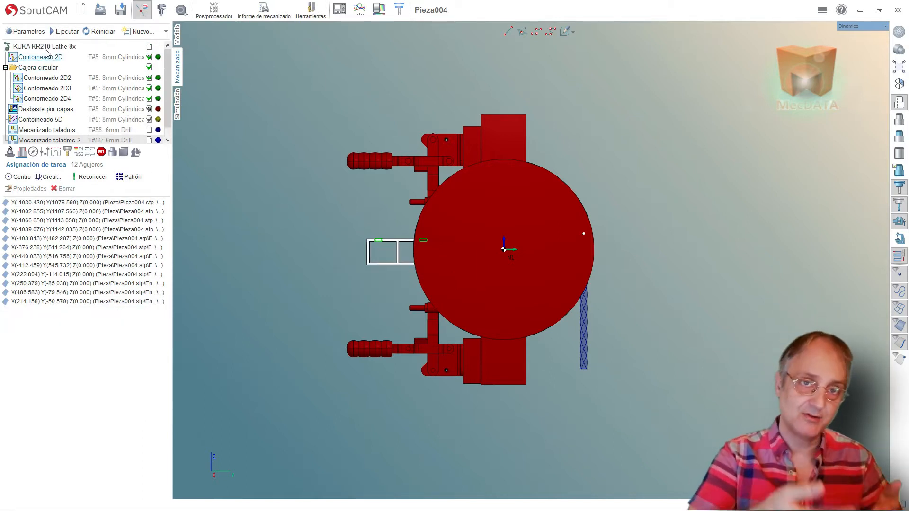
# Calculate the toolpaths of the pending operations, including both drilling operations, and review them along the clamped profile
pyautogui.click(64, 32)
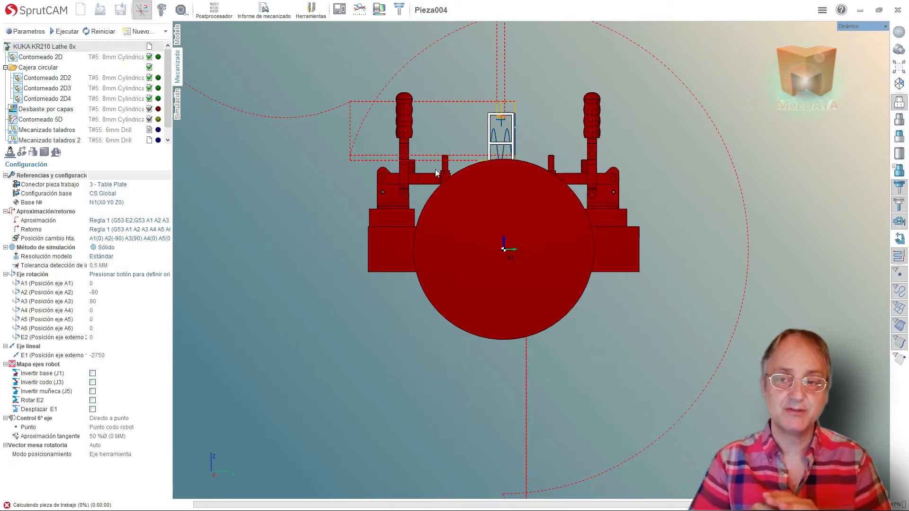
pyautogui.scroll(-5, 544, 209)
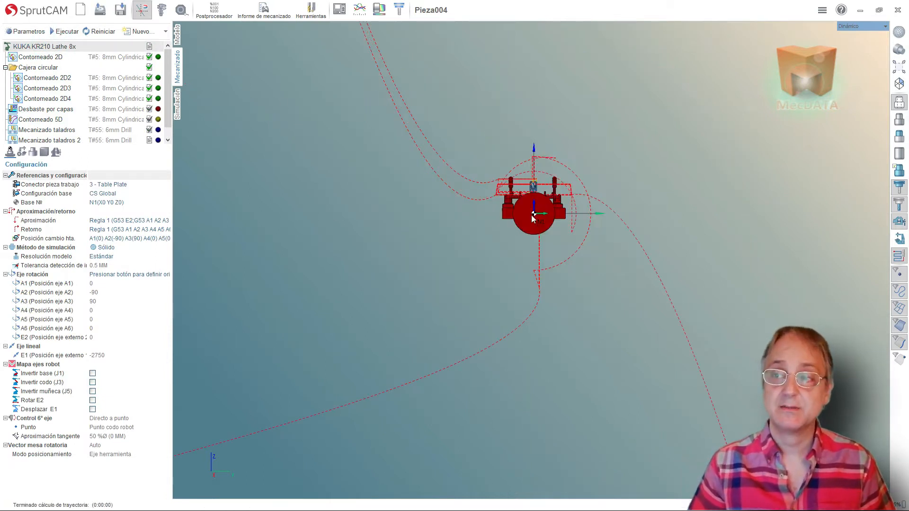
pyautogui.moveTo(486, 243); pyautogui.dragTo(407, 282, button='middle')
pyautogui.scroll(-3, 690, 224)
pyautogui.scroll(1, 435, 293)
pyautogui.scroll(3, 441, 296)
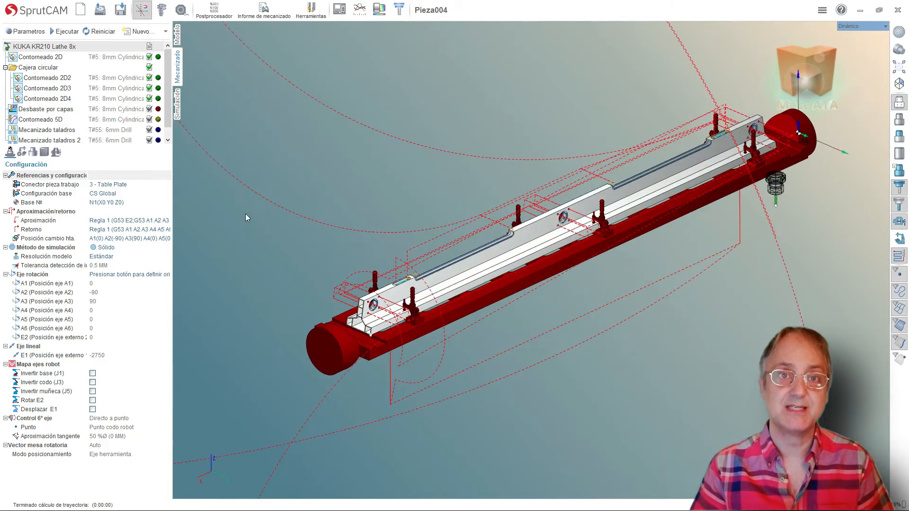
# Run the machining simulation of the whole operation sequence on the robot cell at a faster playback speed
pyautogui.click(178, 120)
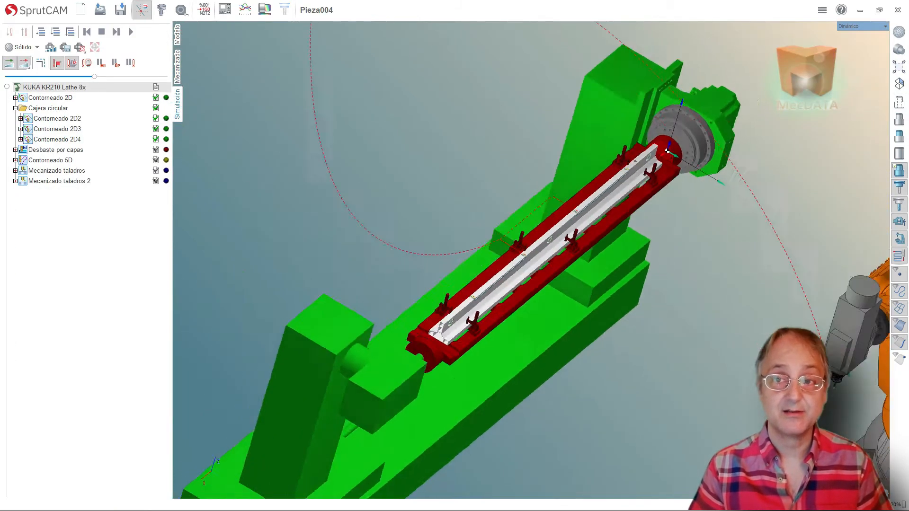
pyautogui.moveTo(362, 246); pyautogui.dragTo(350, 185, button='middle')
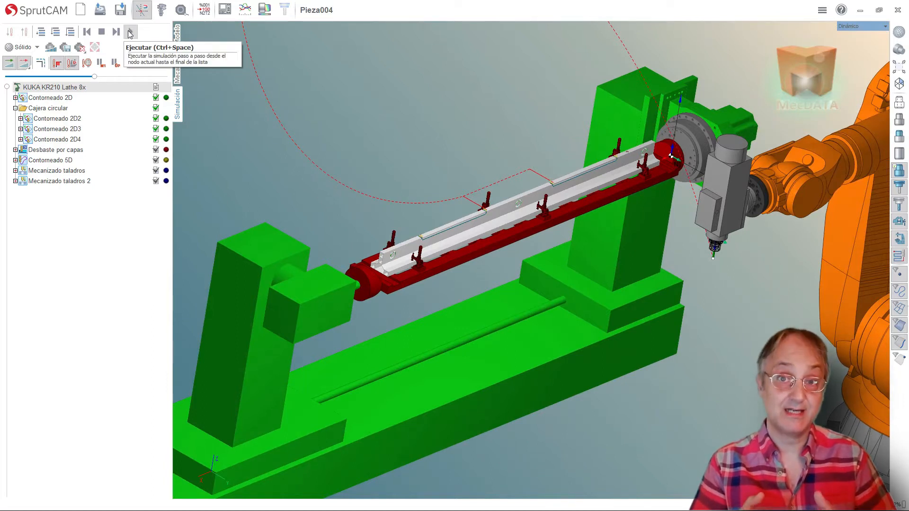
pyautogui.click(129, 32)
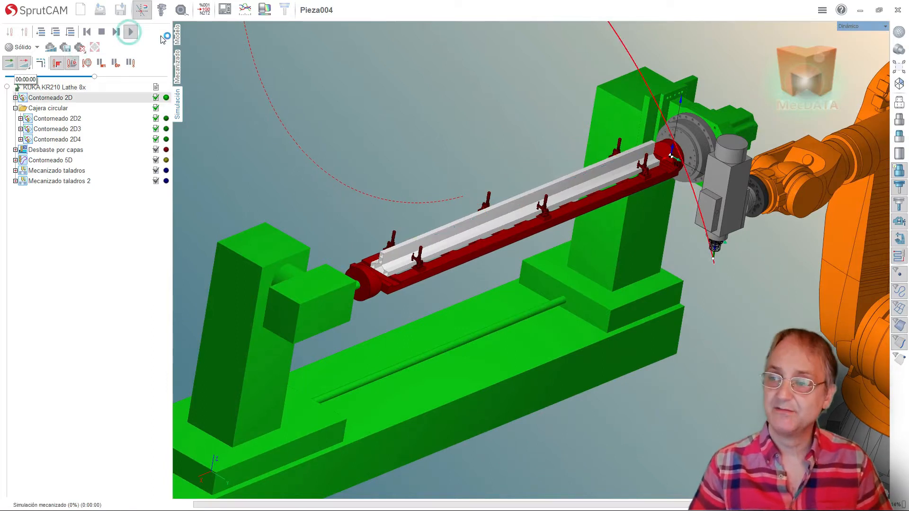
pyautogui.scroll(-2, 527, 274)
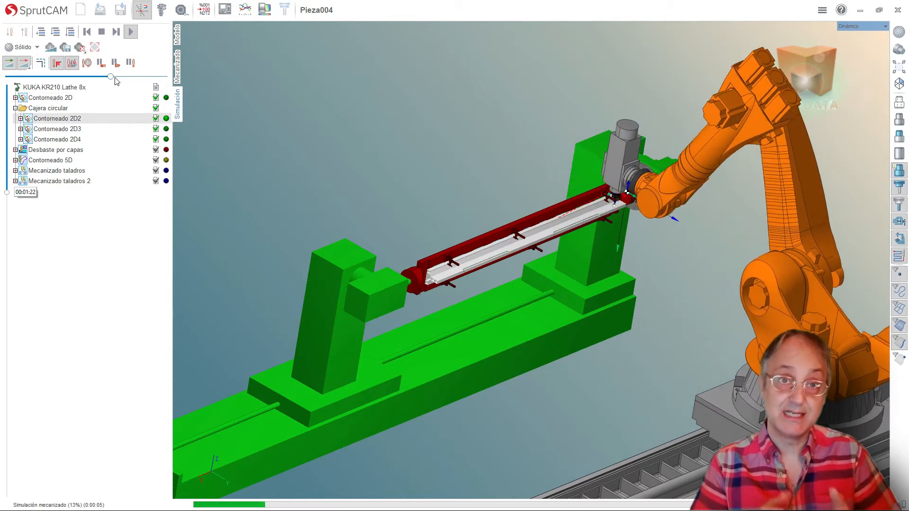
pyautogui.scroll(3, 421, 221)
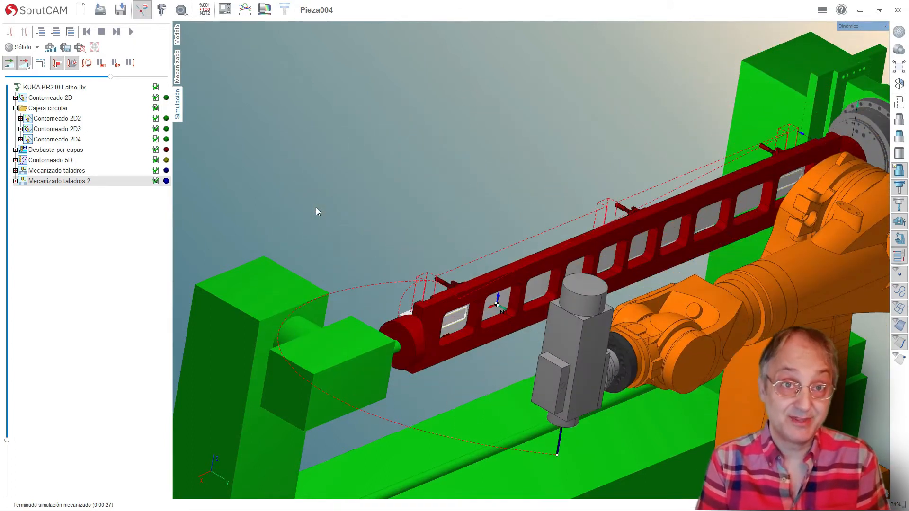
# Return to the machining setup and display the complete robot cell around the profile
pyautogui.click(179, 69)
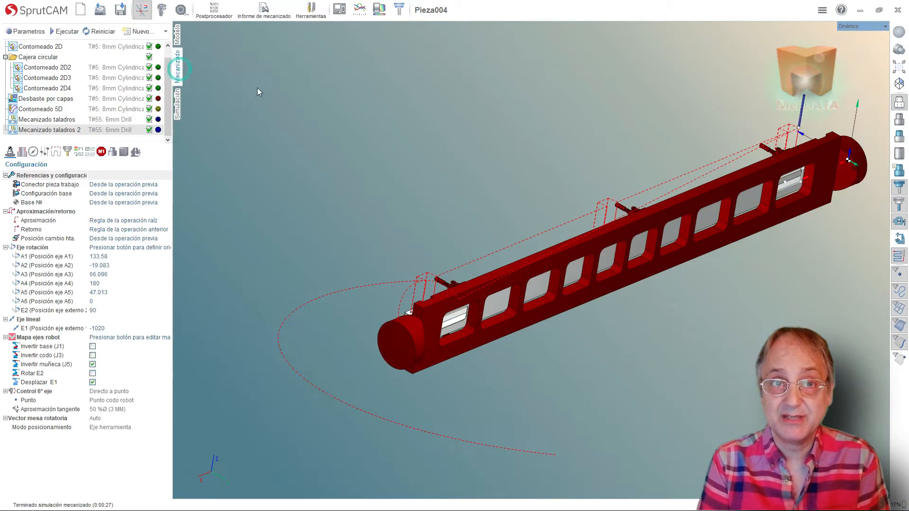
pyautogui.scroll(-3, 424, 249)
pyautogui.click(898, 240)
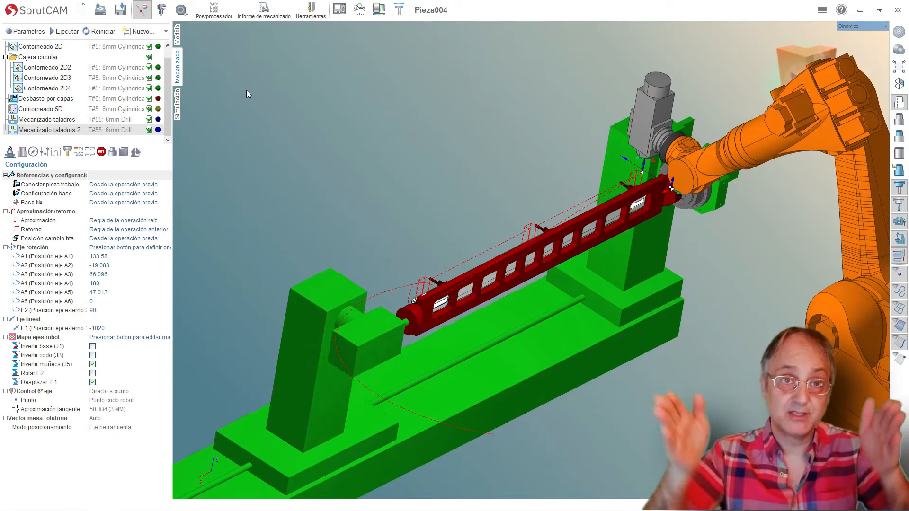
# Add a Disco de corte 2D operation after Mecanizado taladros 2
pyautogui.click(164, 34)
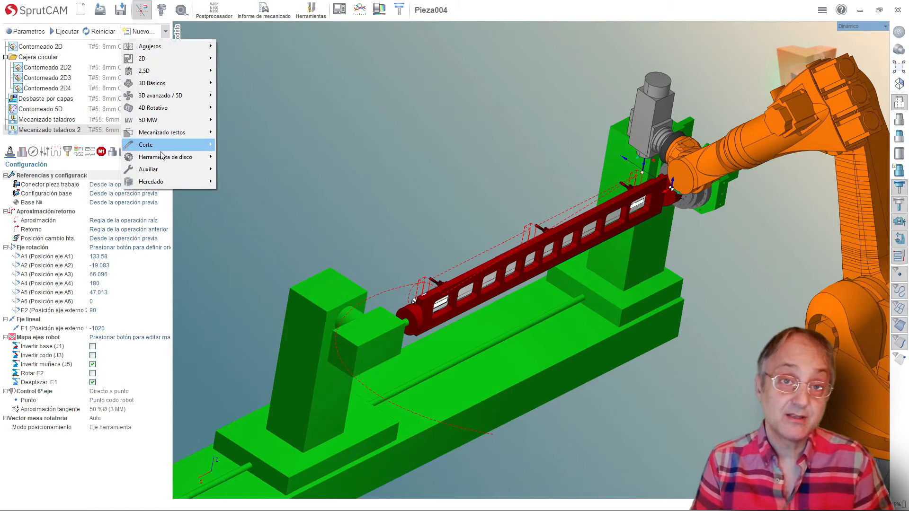
pyautogui.moveTo(161, 157)
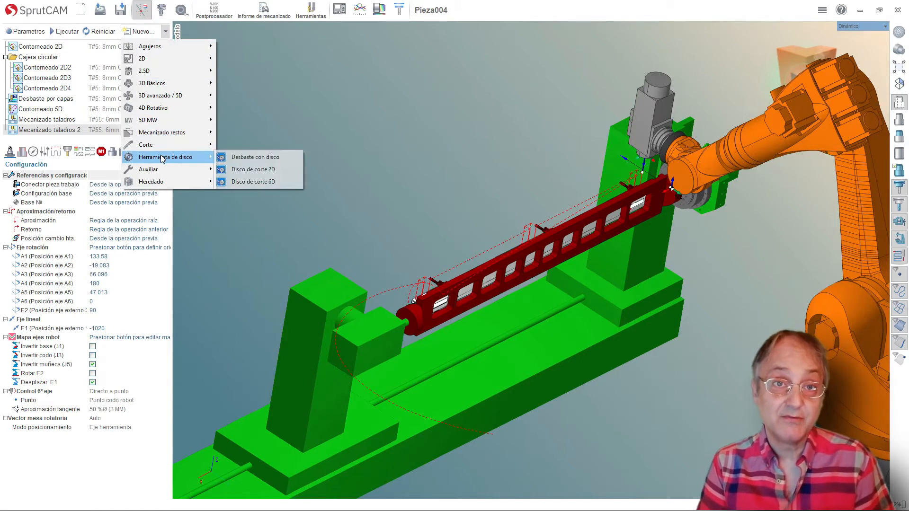
pyautogui.click(256, 170)
pyautogui.scroll(-5, 442, 161)
pyautogui.moveTo(442, 198); pyautogui.dragTo(442, 237, button='middle')
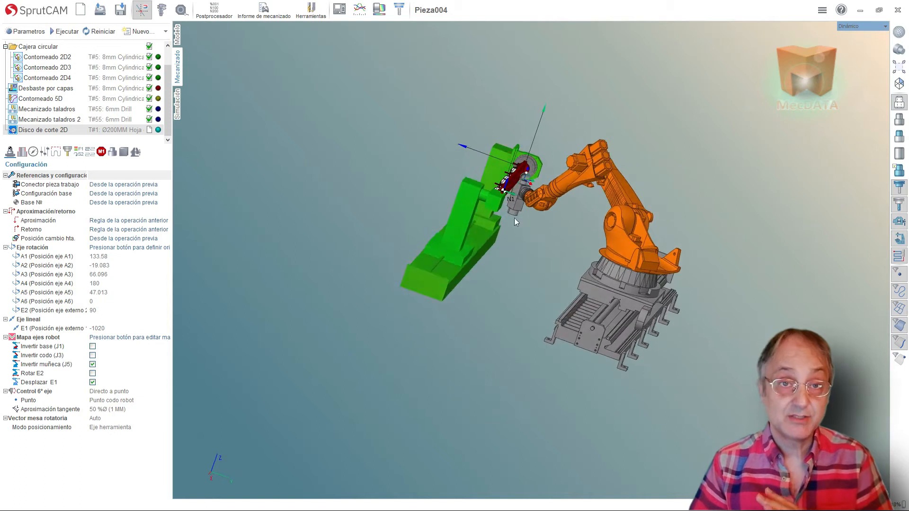
# Set the robot axis positions of Disco de corte 2D to A1 0, A2 -90 and A3 90
pyautogui.click(137, 256)
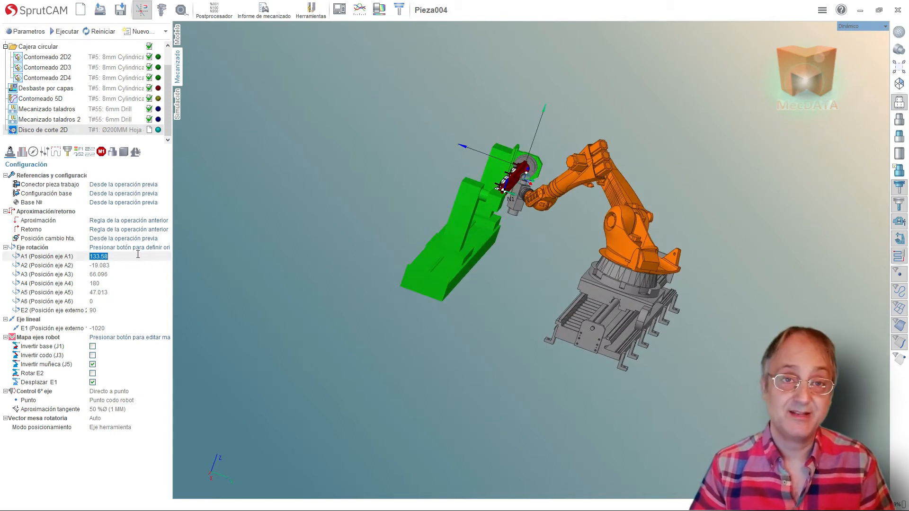
pyautogui.write('0')
pyautogui.press('Return')
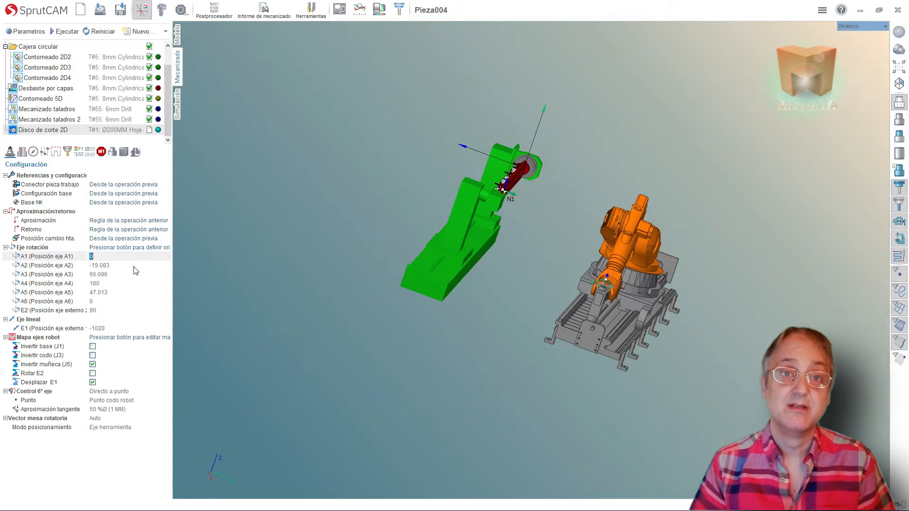
pyautogui.click(134, 265)
pyautogui.write('-6')
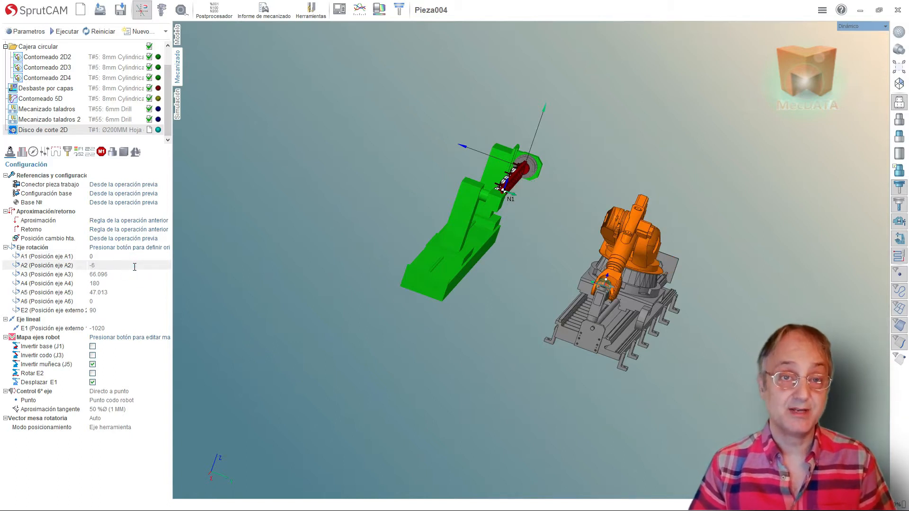
pyautogui.press('BackSpace')
pyautogui.write('90')
pyautogui.press('Return')
pyautogui.click(129, 273)
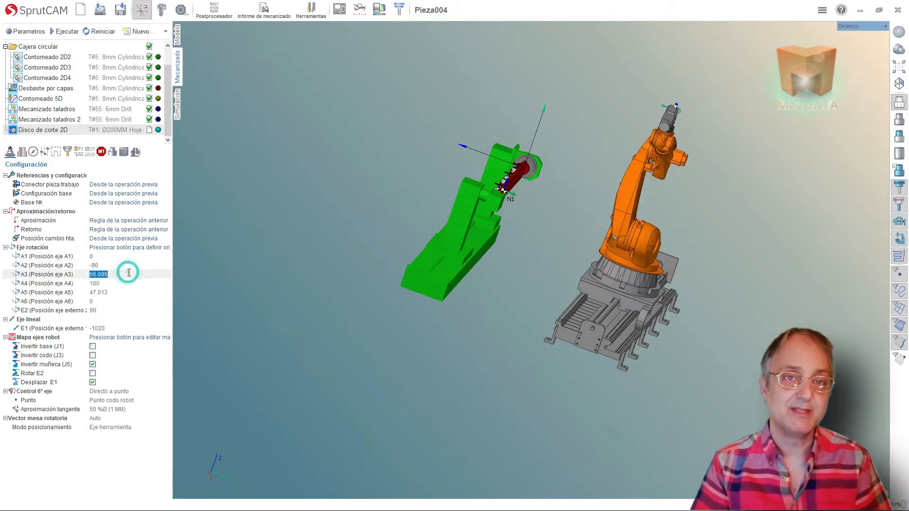
pyautogui.write('90')
pyautogui.press('Return')
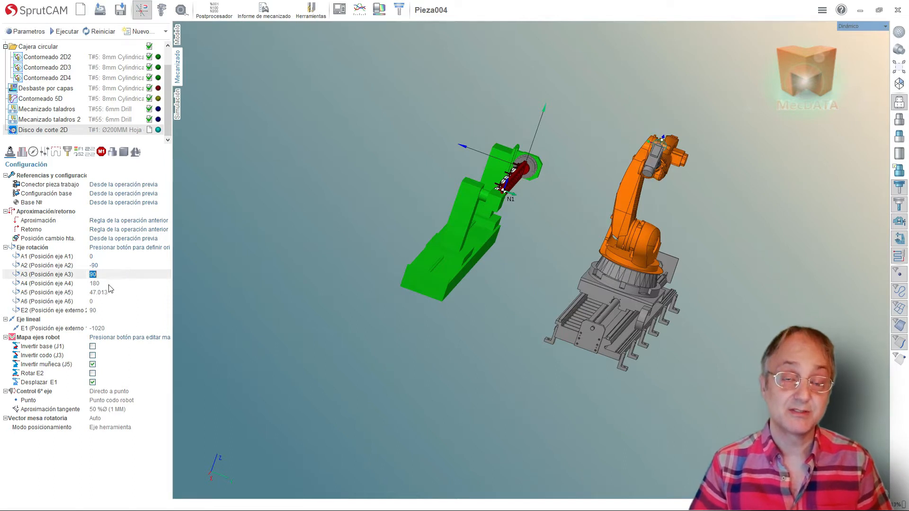
# Set the robot axes A4 and A5 and the rotary axis E2 of Disco de corte 2D to 0
pyautogui.click(109, 285)
pyautogui.write('0')
pyautogui.press('Return')
pyautogui.click(113, 291)
pyautogui.write('0')
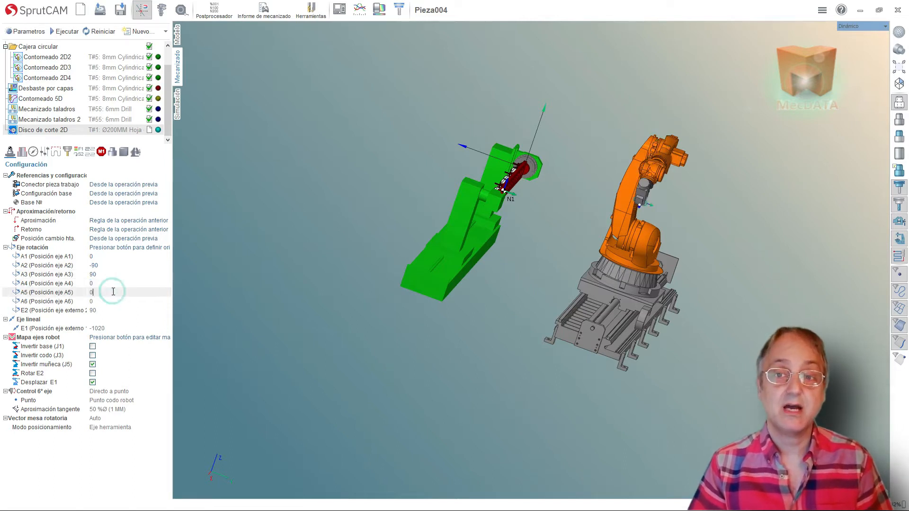
pyautogui.press('Return')
pyautogui.click(114, 310)
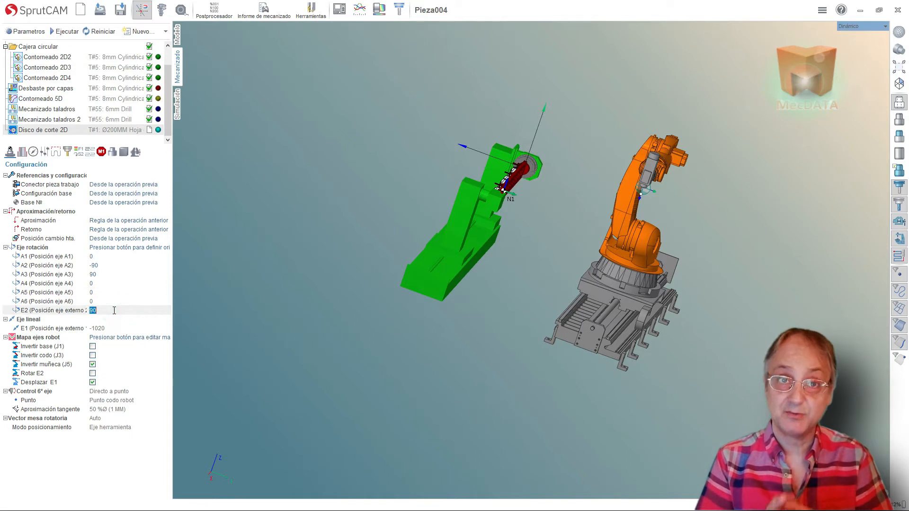
pyautogui.write('0')
pyautogui.press('Return')
# Examine the cutting disc's clearance from the spindle block and its position relative to the profile's angled end
pyautogui.moveTo(280, 285); pyautogui.dragTo(223, 53, button='middle')
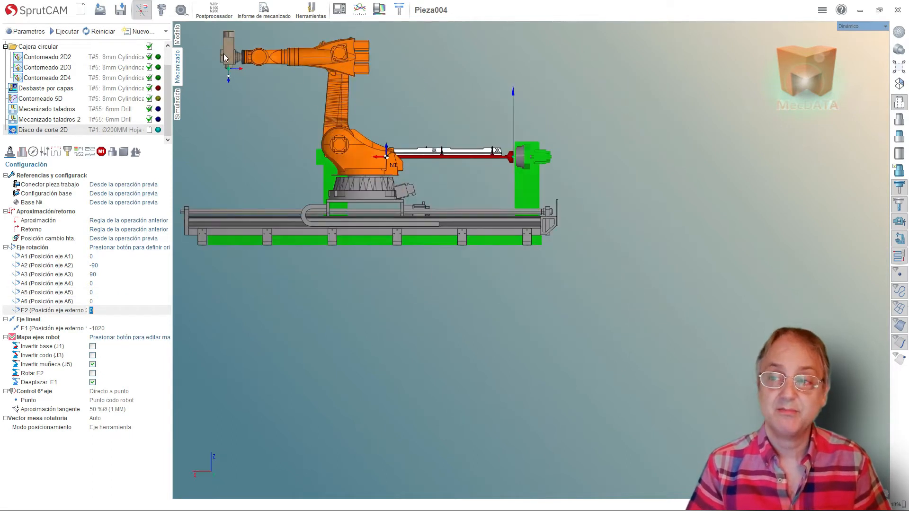
pyautogui.scroll(5, 199, 44)
pyautogui.moveTo(328, 169); pyautogui.dragTo(366, 174, button='middle')
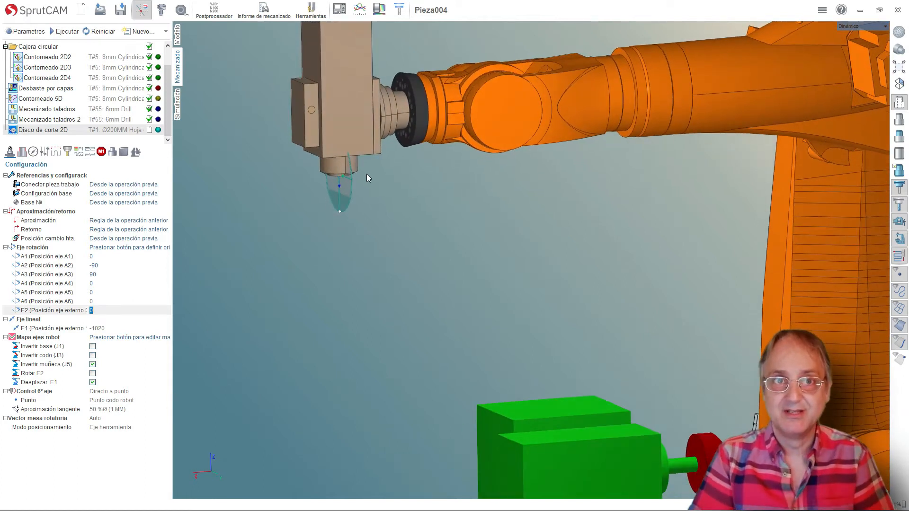
pyautogui.click(331, 140)
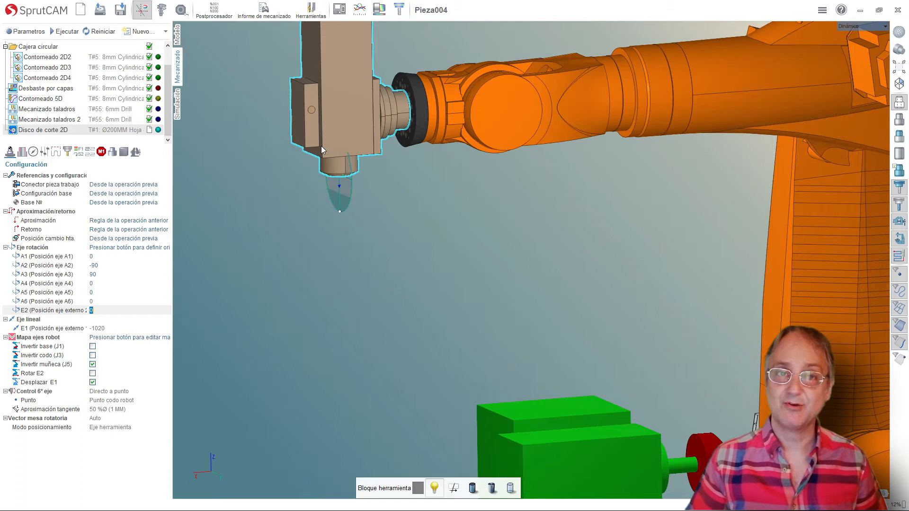
pyautogui.scroll(-2, 393, 263)
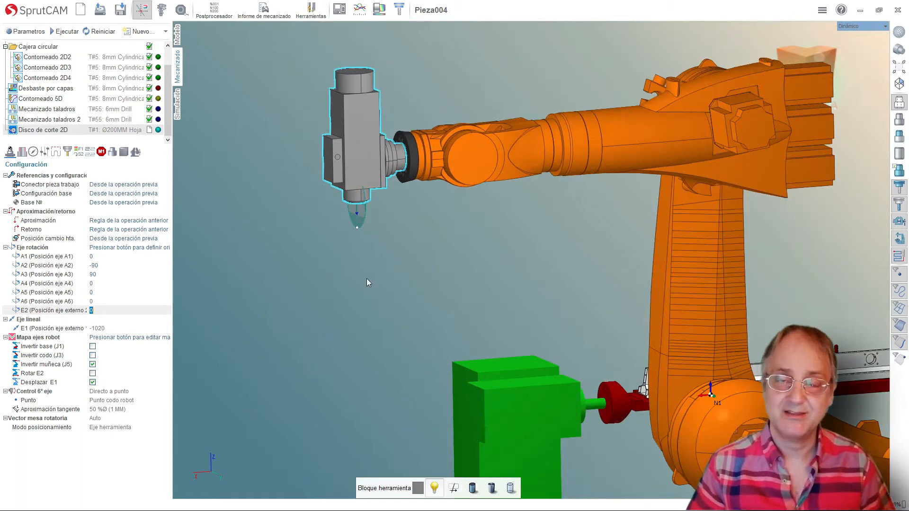
pyautogui.scroll(-2, 297, 291)
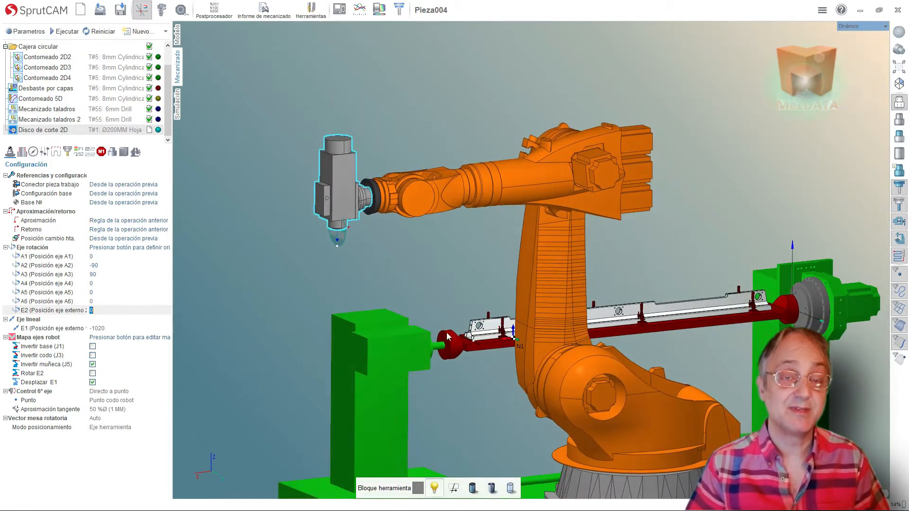
pyautogui.scroll(5, 447, 332)
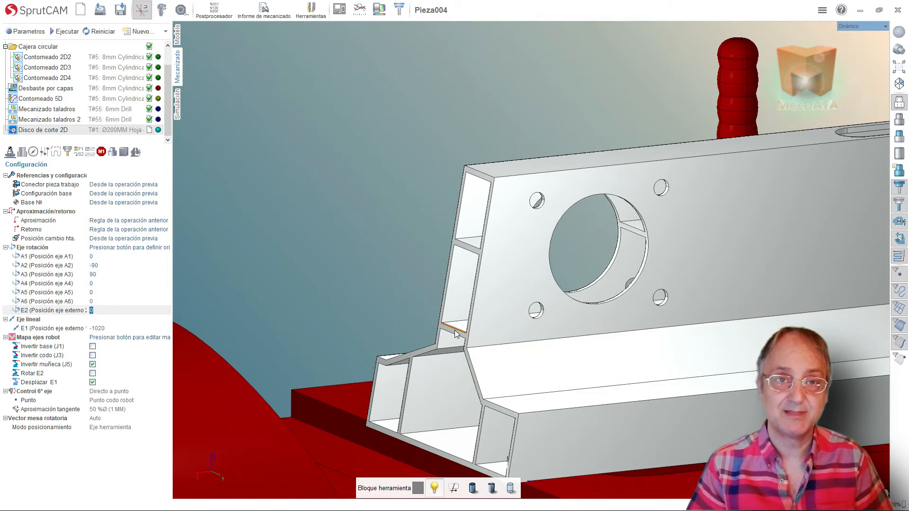
# Select the profile's angled end face and compare it with the raw stock by temporarily showing the stock
pyautogui.click(455, 330)
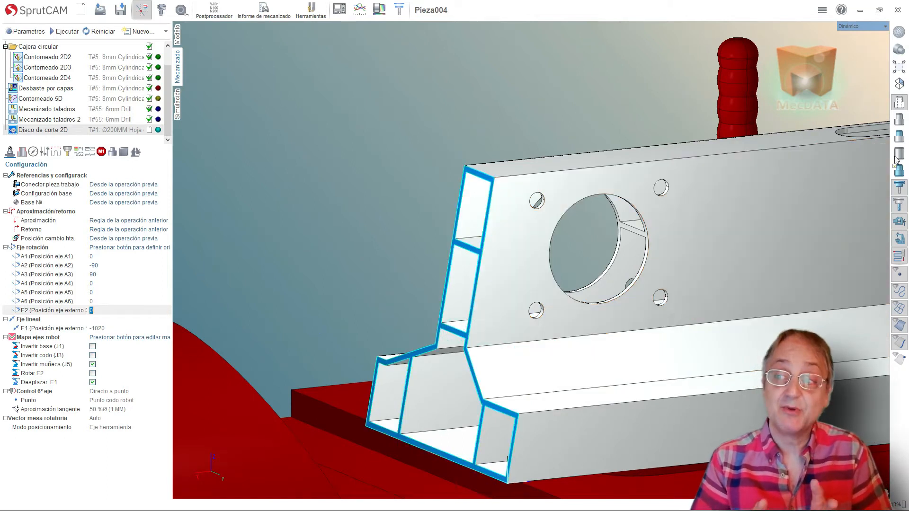
pyautogui.click(899, 154)
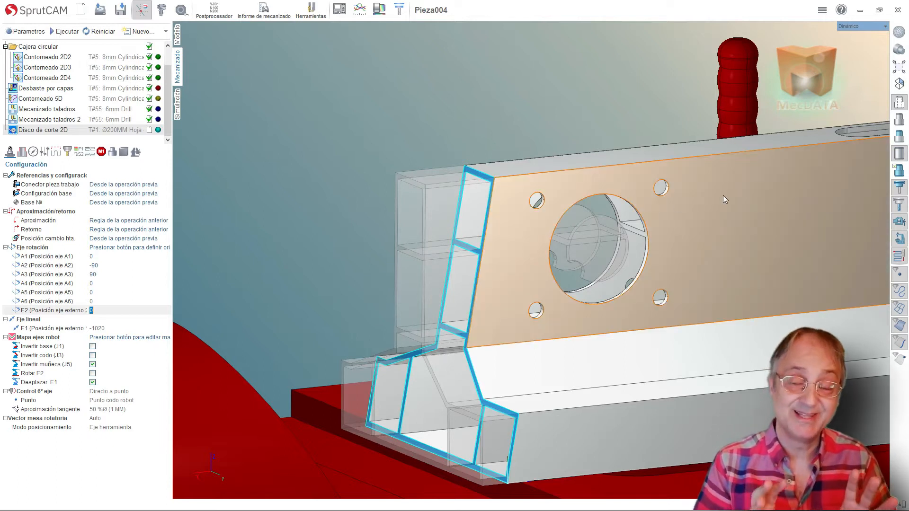
pyautogui.click(899, 154)
pyautogui.scroll(-5, 364, 242)
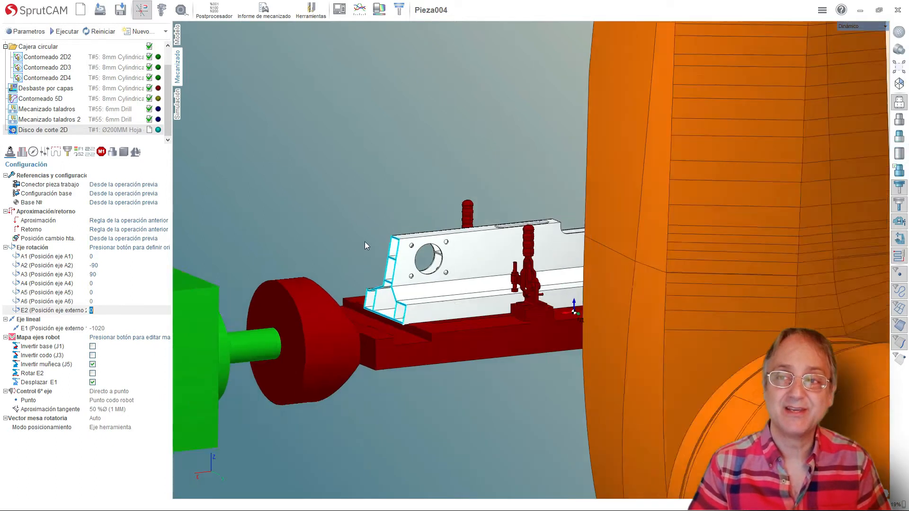
pyautogui.scroll(-5, 364, 242)
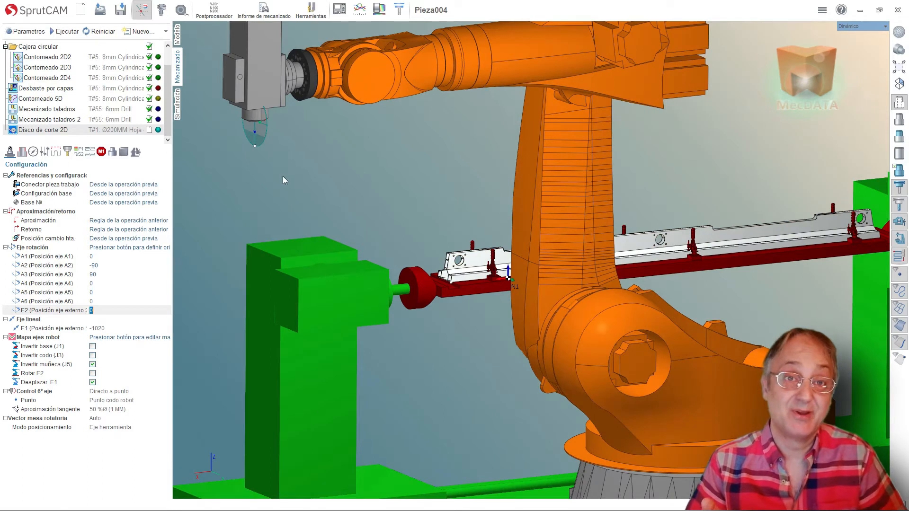
# Add a new Contorneado 2D operation at the end of the operation list
pyautogui.click(163, 32)
pyautogui.moveTo(157, 59)
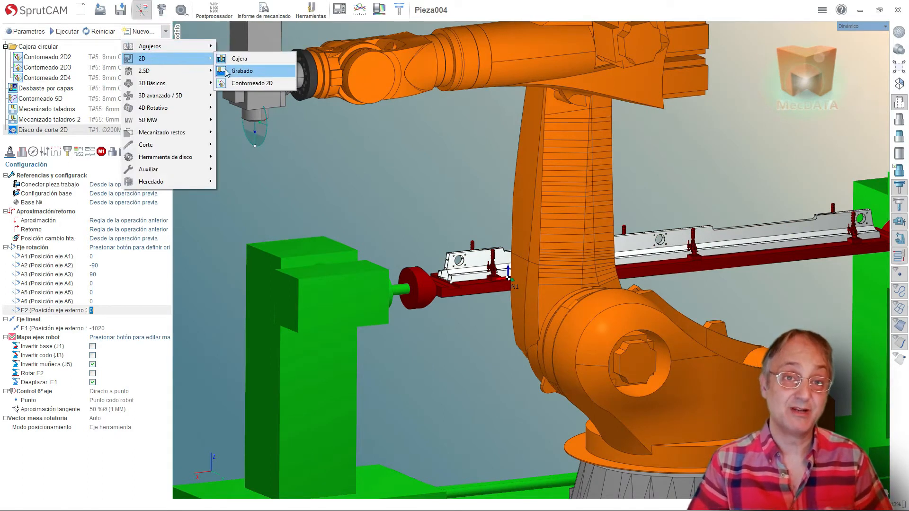
pyautogui.click(239, 85)
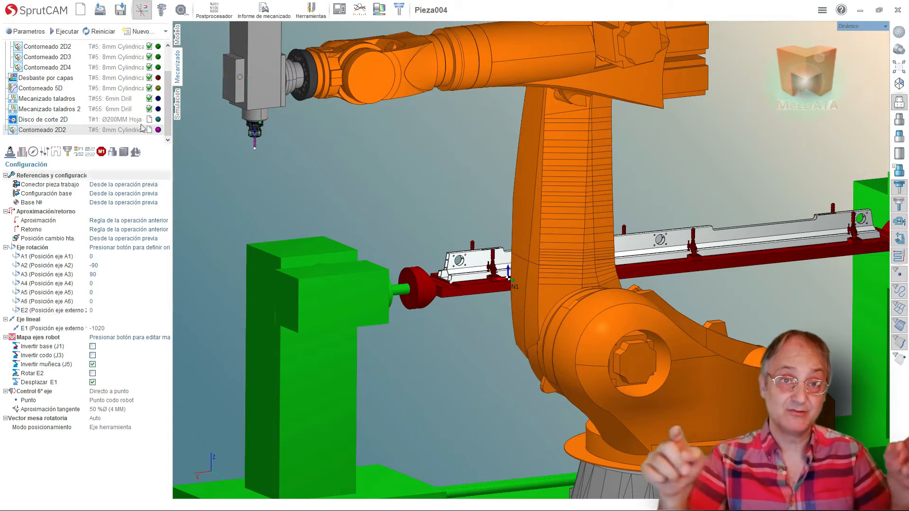
# Delete the Disco de corte 2D operation
pyautogui.rightClick(30, 122)
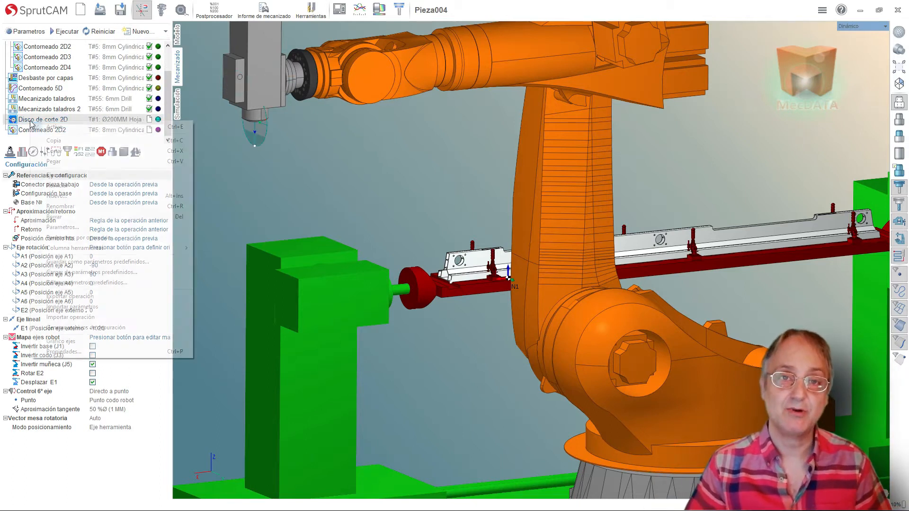
pyautogui.click(54, 218)
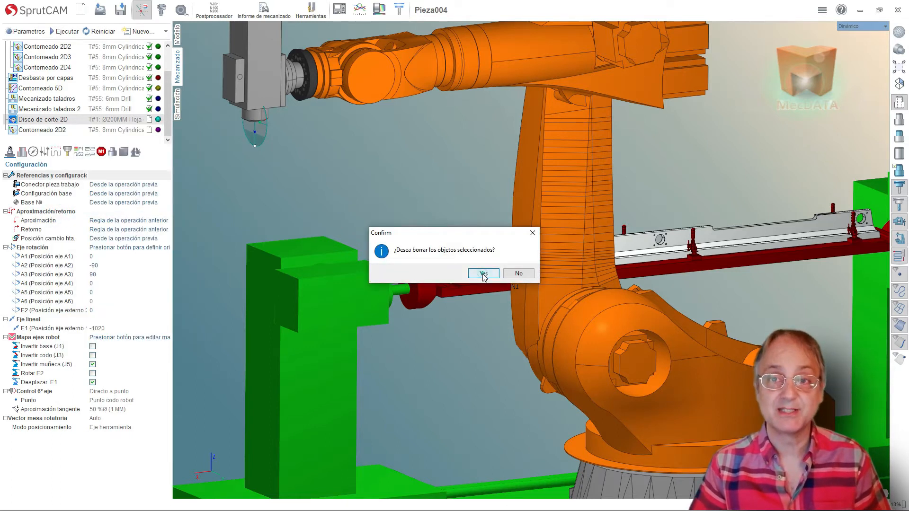
pyautogui.click(483, 274)
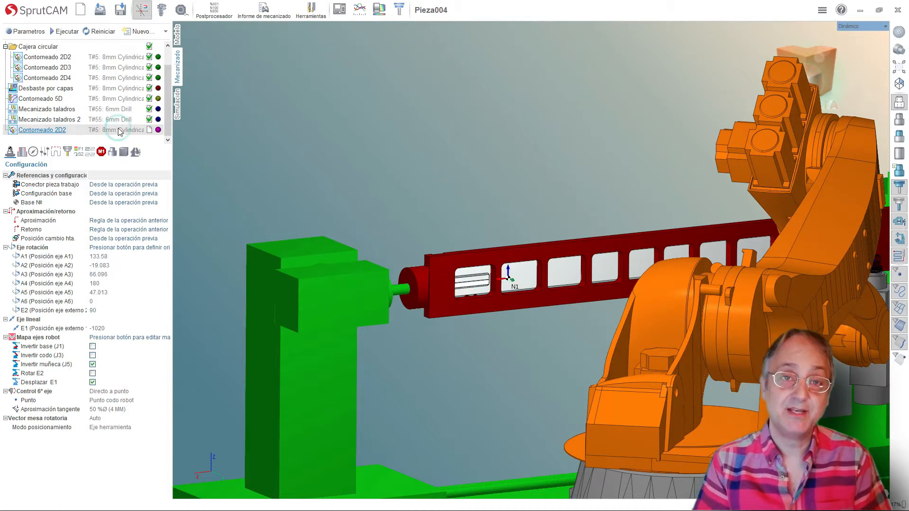
# Create a new tool for the last Contorneado 2D2 operation with type Fresa con negativo and subtype Fresa ranurar
pyautogui.doubleClick(118, 131)
pyautogui.moveTo(366, 133); pyautogui.dragTo(344, 62)
pyautogui.click(337, 71)
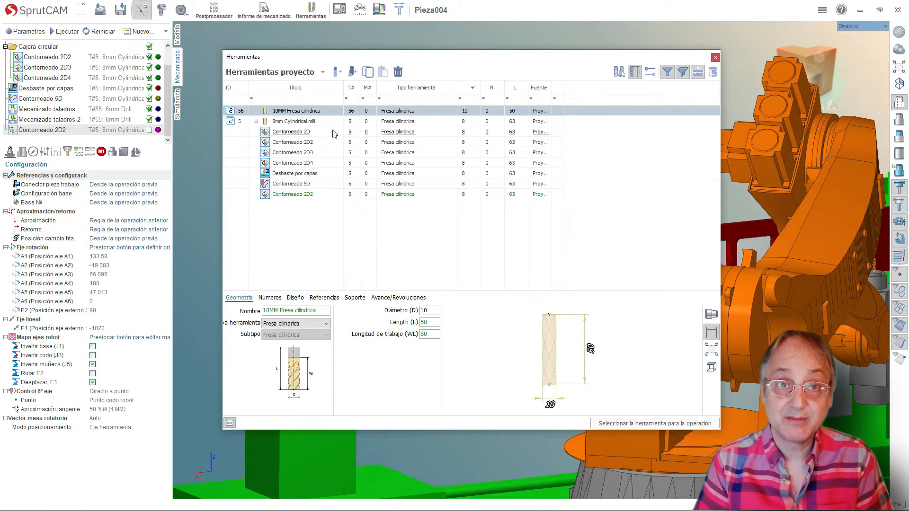
pyautogui.click(326, 323)
pyautogui.moveTo(325, 345); pyautogui.dragTo(331, 382)
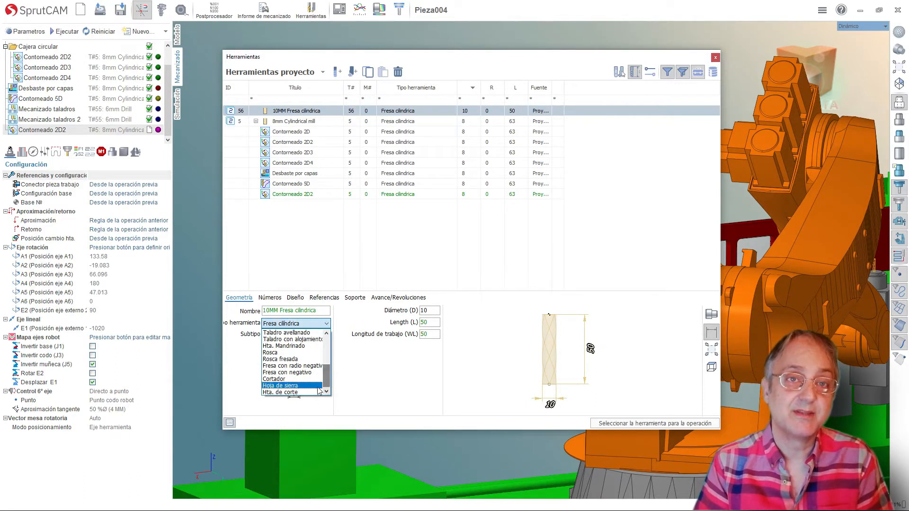
pyautogui.click(296, 373)
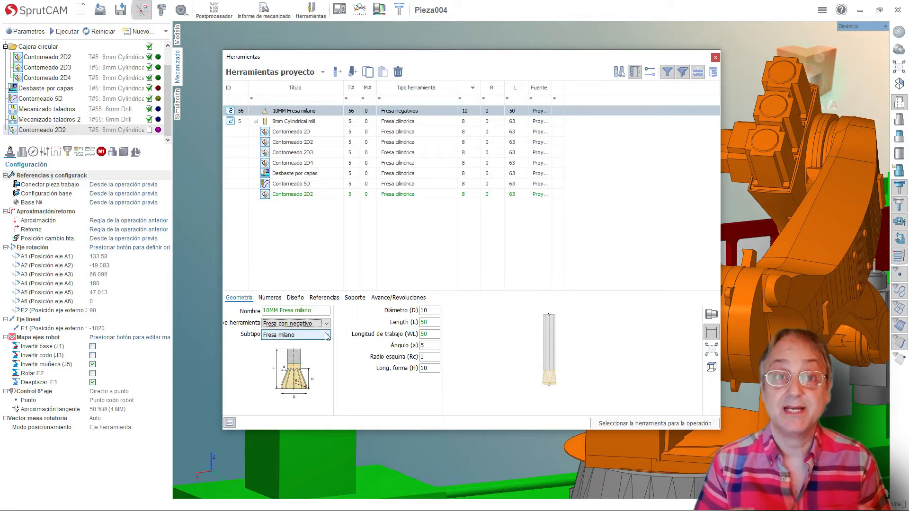
pyautogui.click(326, 335)
pyautogui.click(313, 351)
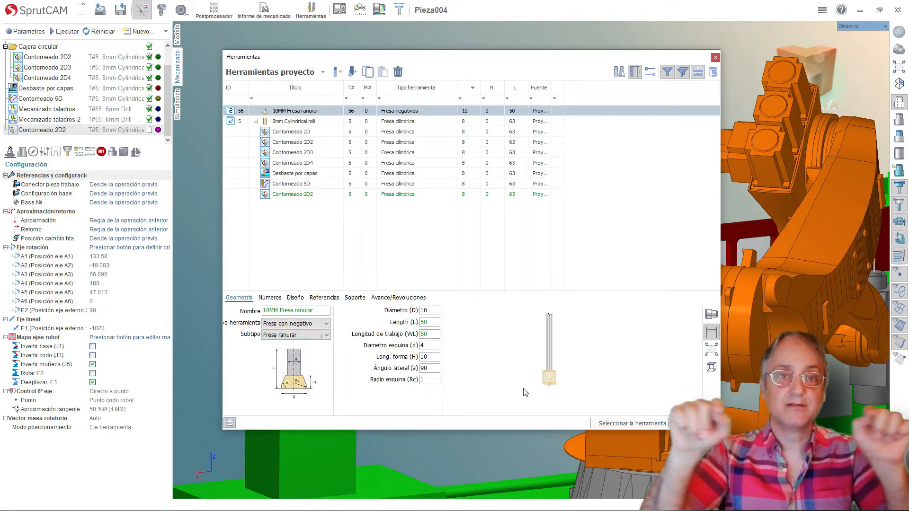
# Set the tool's diameter to 300, corner diameter 20, corner radius 0 and form length 4, and assign it to the operation
pyautogui.doubleClick(430, 310)
pyautogui.write('300')
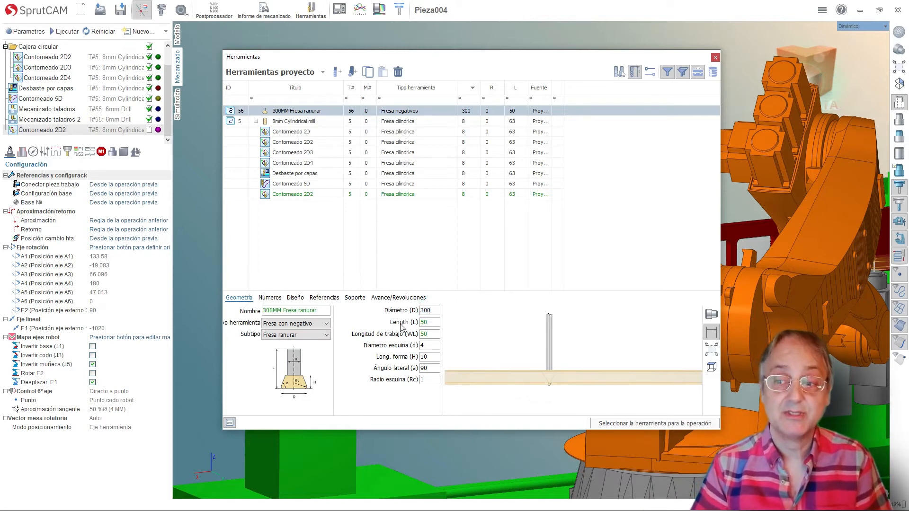
pyautogui.click(431, 345)
pyautogui.write('20')
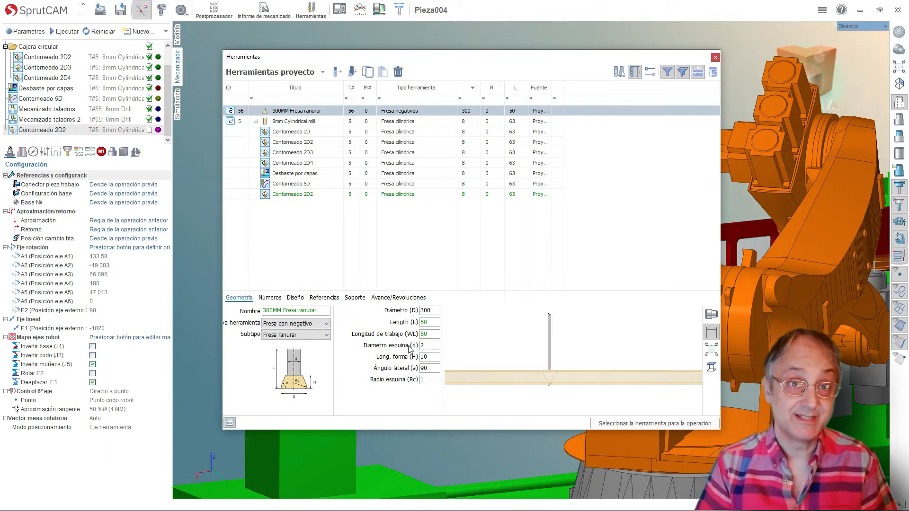
pyautogui.click(433, 379)
pyautogui.write('0')
pyautogui.scroll(-4, 613, 348)
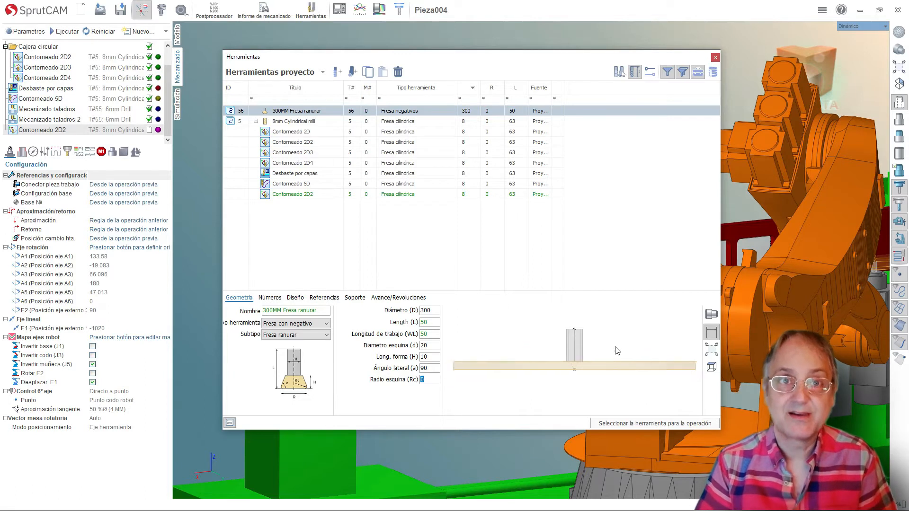
pyautogui.click(432, 356)
pyautogui.write('4')
pyautogui.press('Return')
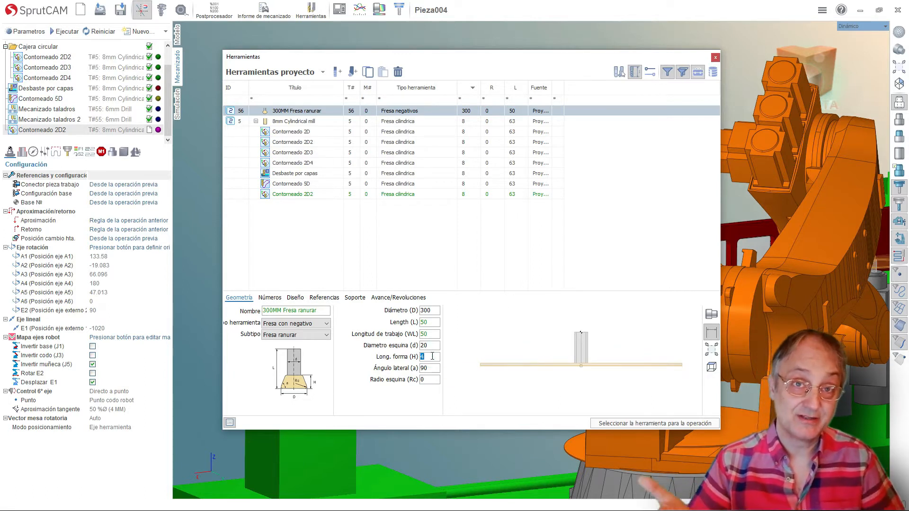
pyautogui.click(621, 423)
# Examine the cutting disc mounted on the spindle, swinging robot axis A2 clear of the fixture for an unobstructed view
pyautogui.scroll(-5, 425, 303)
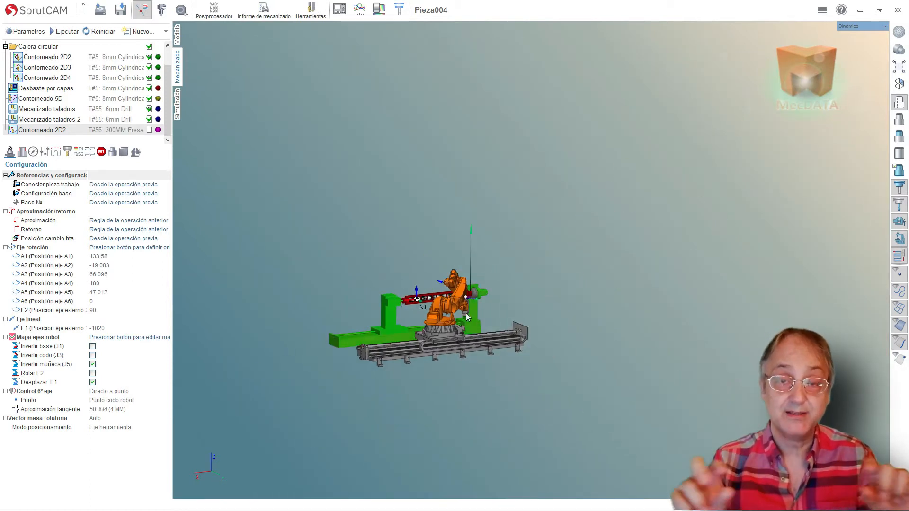
pyautogui.scroll(5, 466, 317)
pyautogui.moveTo(723, 275); pyautogui.dragTo(558, 284, button='right')
pyautogui.scroll(3, 567, 283)
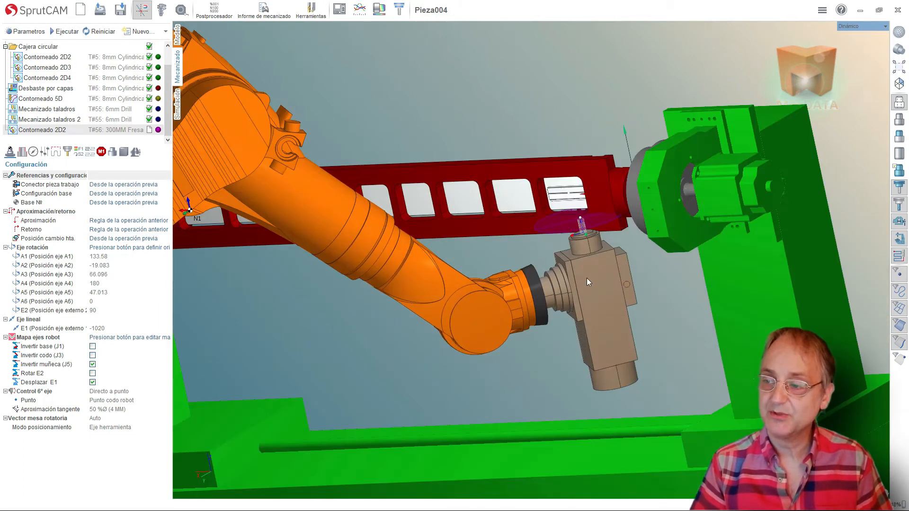
pyautogui.scroll(-5, 556, 300)
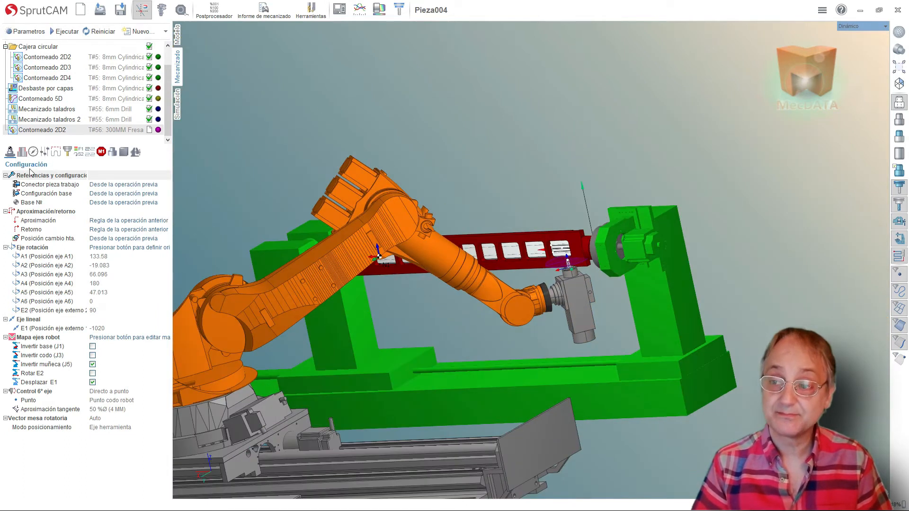
pyautogui.moveTo(350, 251); pyautogui.dragTo(359, 314)
pyautogui.scroll(-5, 417, 290)
pyautogui.scroll(8, 442, 217)
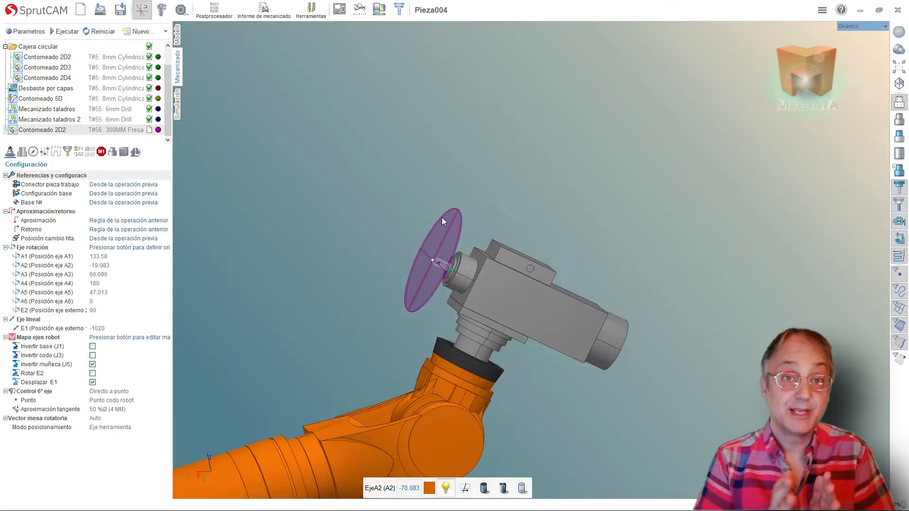
pyautogui.moveTo(442, 282); pyautogui.dragTo(408, 265, button='middle')
pyautogui.scroll(-8, 488, 186)
pyautogui.moveTo(438, 229); pyautogui.dragTo(501, 266, button='middle')
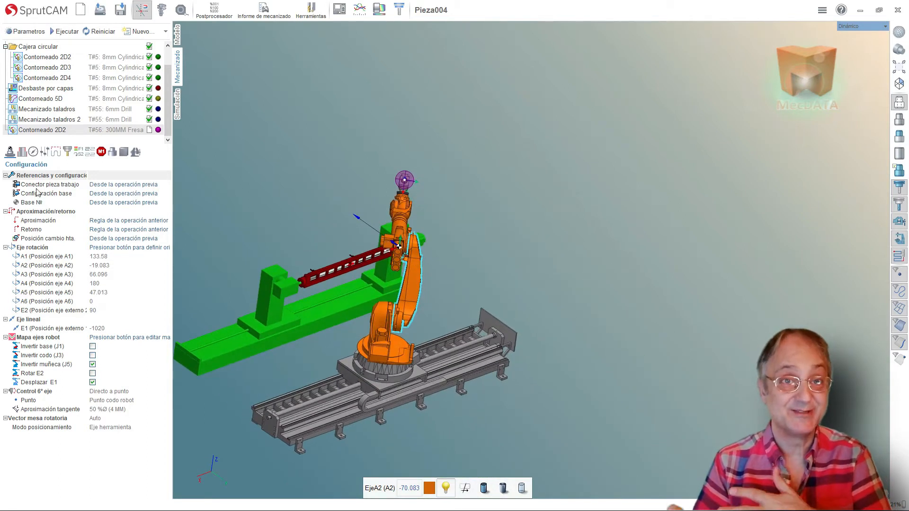
# Set the position of external axis E2 to 0
pyautogui.click(105, 310)
pyautogui.write('0')
pyautogui.press('Return')
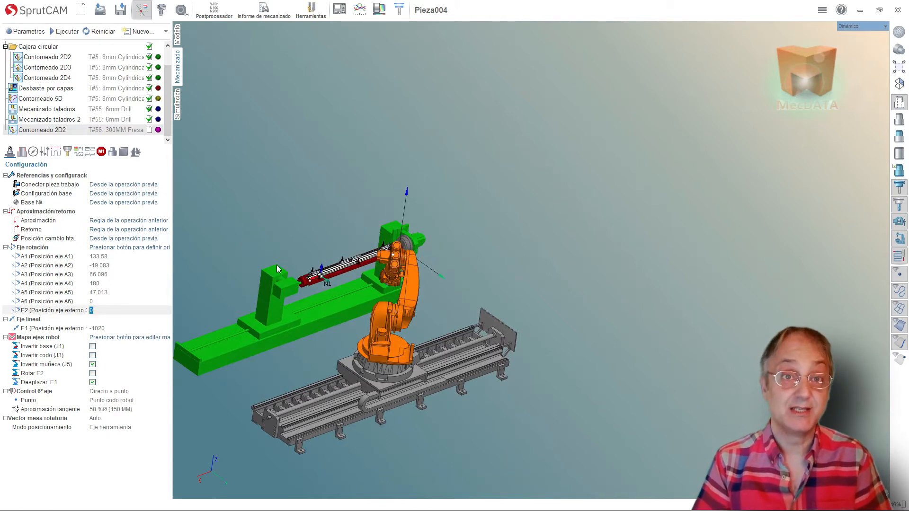
# Align the tool orientation to the profile's angled end face with a rotation angle of 0
pyautogui.scroll(4, 276, 265)
pyautogui.scroll(5, 352, 307)
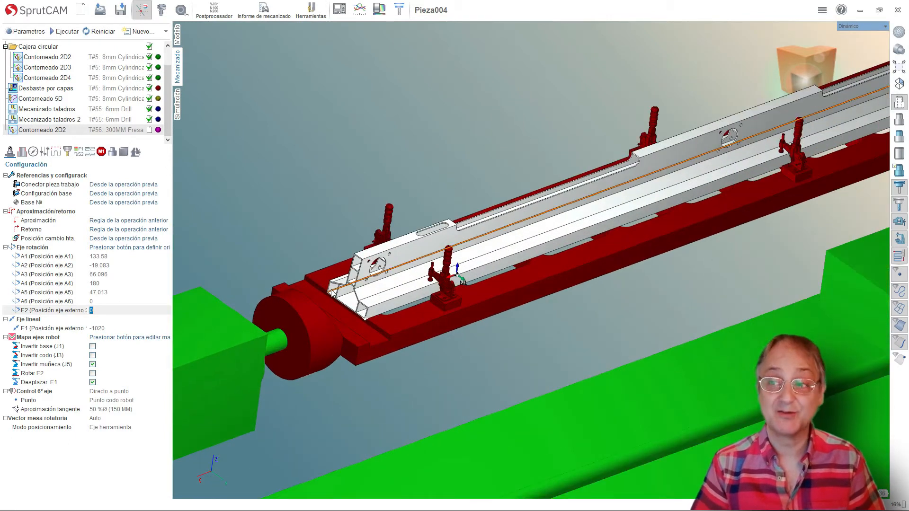
pyautogui.scroll(-8, 305, 236)
pyautogui.moveTo(544, 265); pyautogui.dragTo(492, 279, button='middle')
pyautogui.scroll(7, 273, 229)
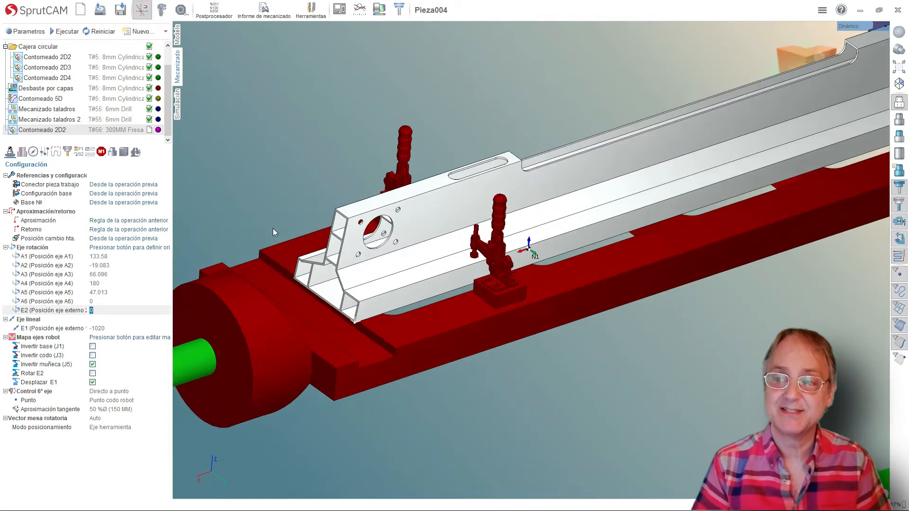
pyautogui.scroll(2, 275, 229)
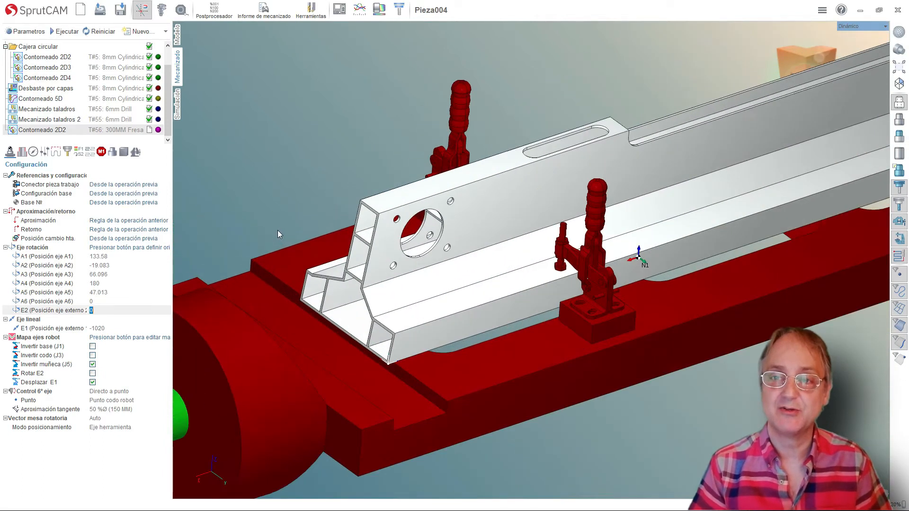
pyautogui.click(133, 249)
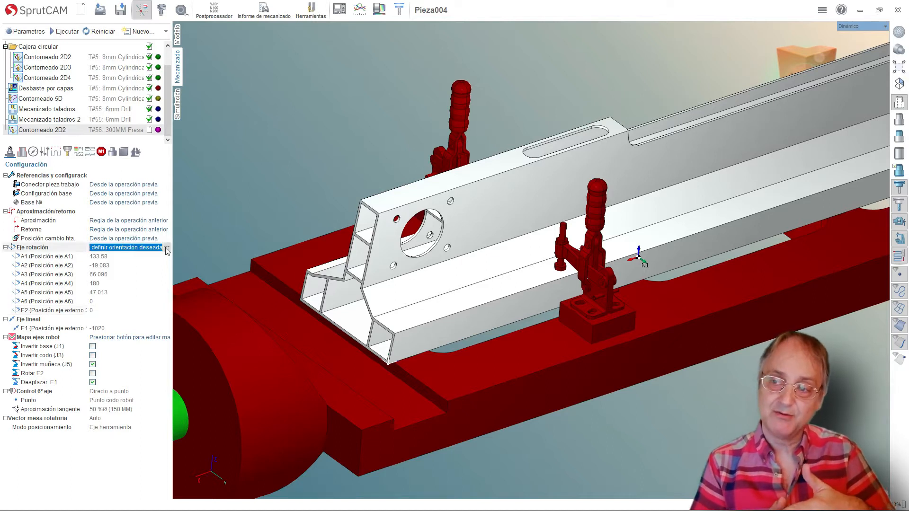
pyautogui.click(166, 247)
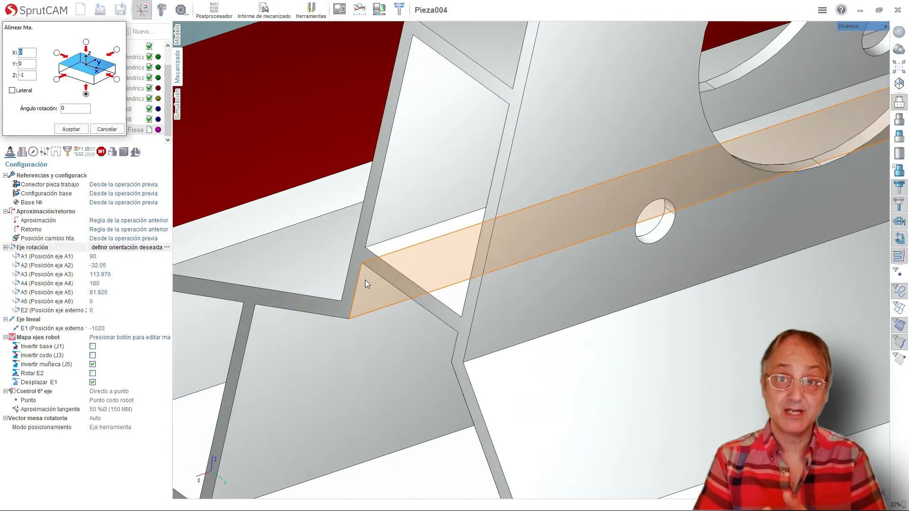
pyautogui.click(358, 253)
pyautogui.scroll(-10, 381, 245)
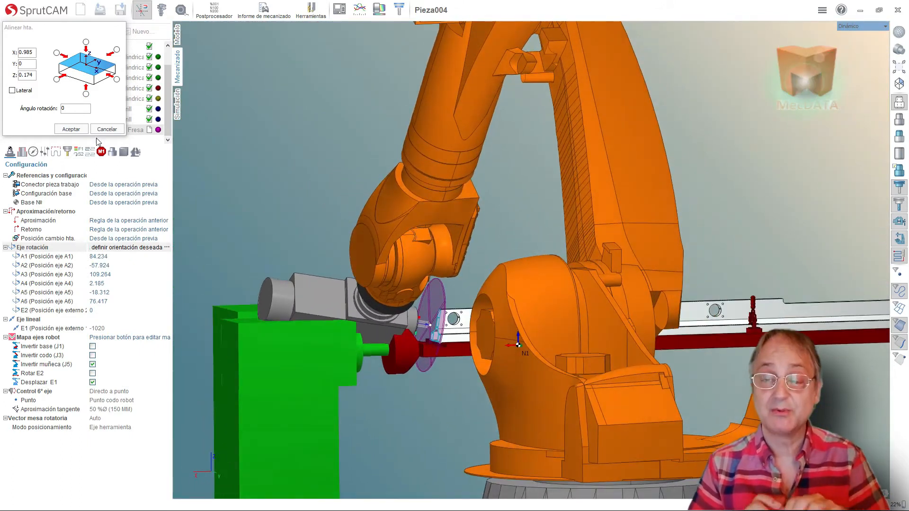
pyautogui.click(71, 129)
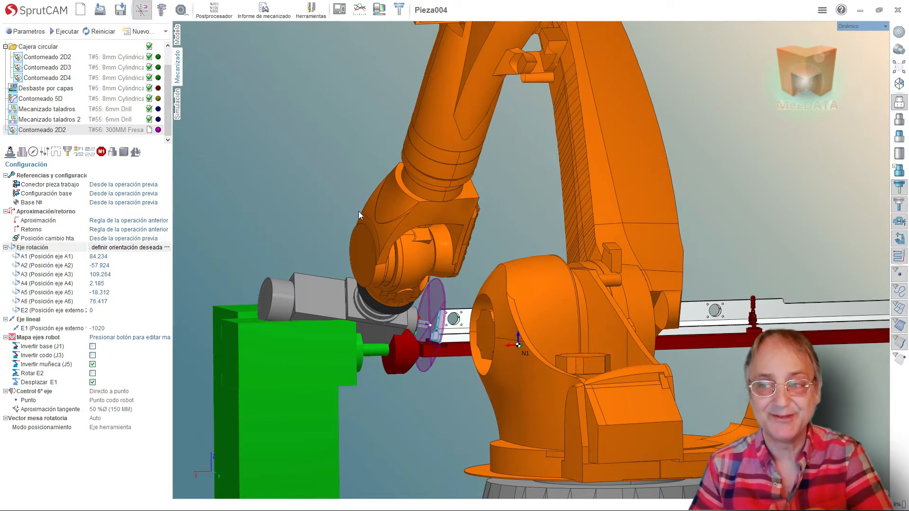
# Assign the bottom edge of the profile's angled end face as the machining curve and switch its machining side
pyautogui.scroll(-4, 362, 200)
pyautogui.moveTo(325, 315); pyautogui.dragTo(562, 306, button='middle')
pyautogui.scroll(-3, 563, 305)
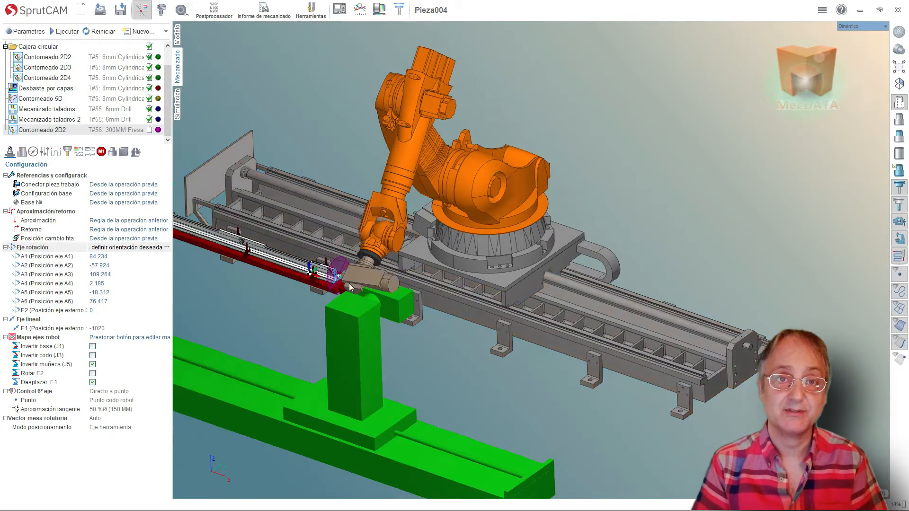
pyautogui.scroll(8, 348, 283)
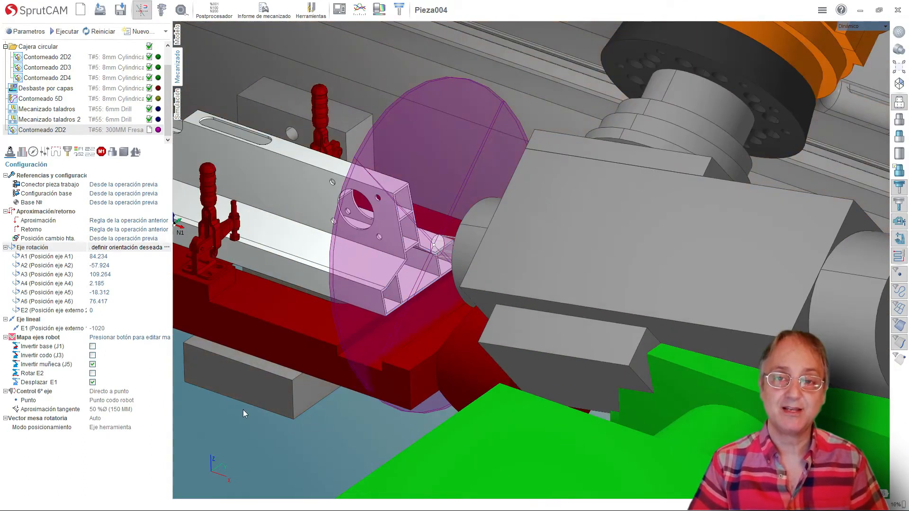
pyautogui.click(10, 152)
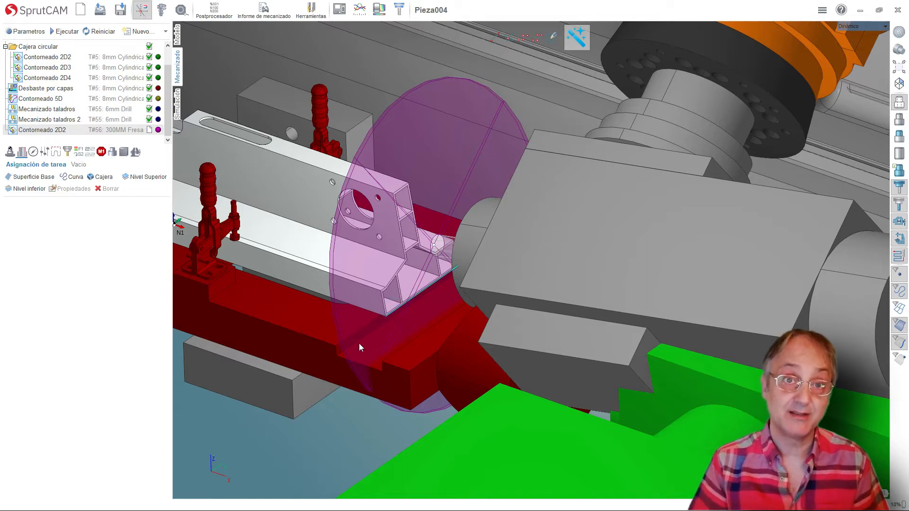
pyautogui.click(73, 177)
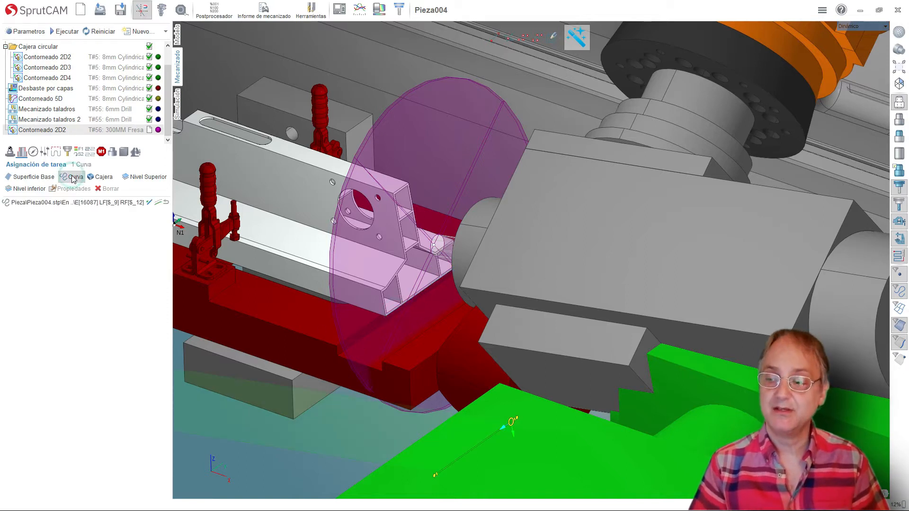
pyautogui.click(515, 436)
# Set the profile's angled end face as both the upper and the lower machining level
pyautogui.scroll(5, 383, 294)
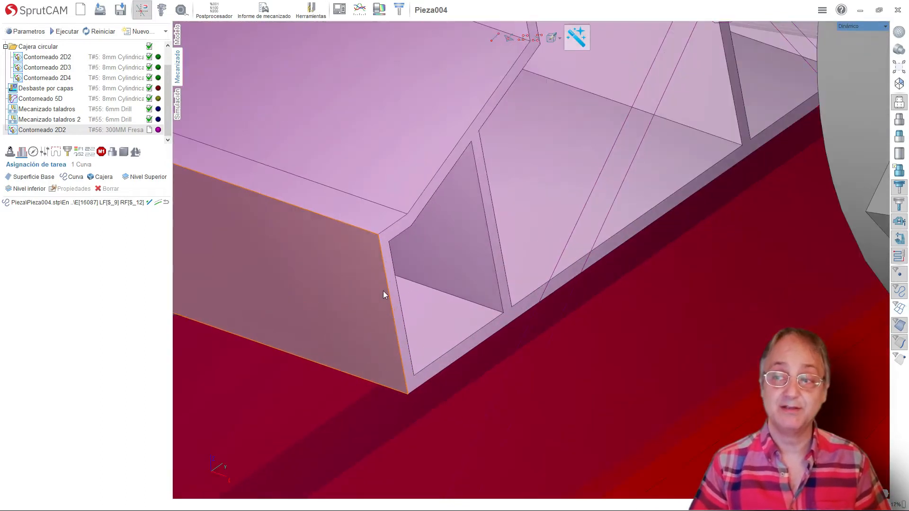
pyautogui.click(388, 268)
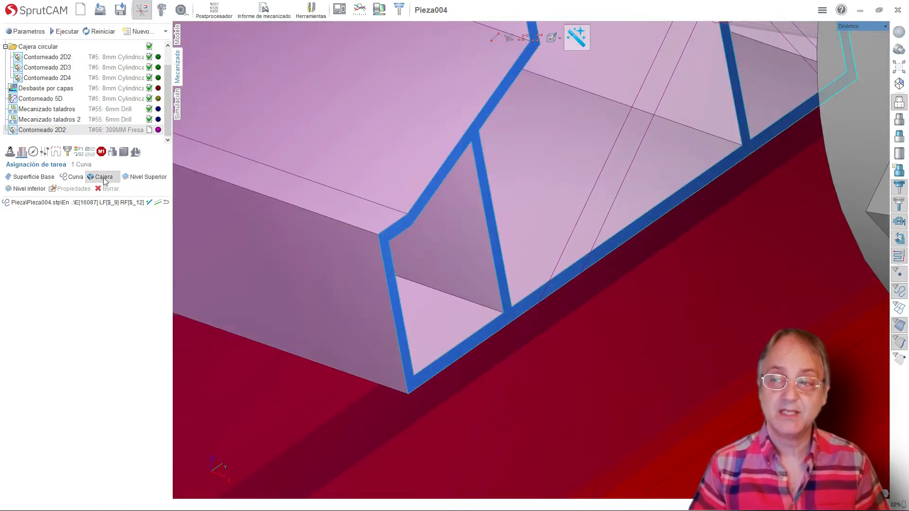
pyautogui.click(137, 180)
pyautogui.click(30, 190)
pyautogui.scroll(-4, 428, 269)
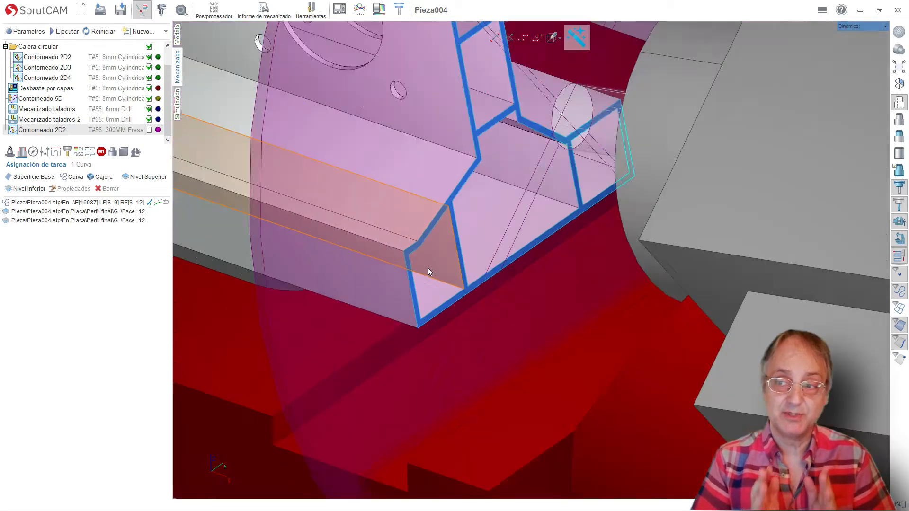
# Extend the machining curve at its start point beyond the profile's front side and calculate the operation's toolpath
pyautogui.scroll(-5, 427, 270)
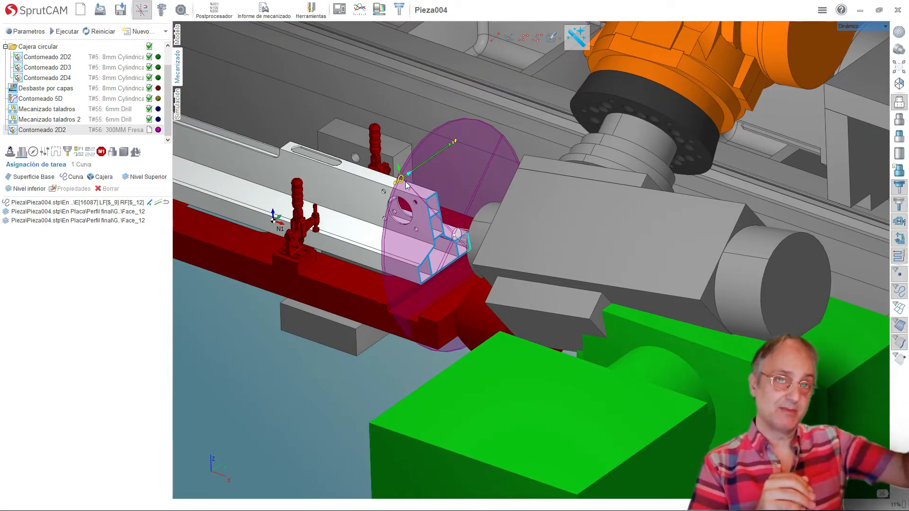
pyautogui.moveTo(400, 185); pyautogui.dragTo(321, 234)
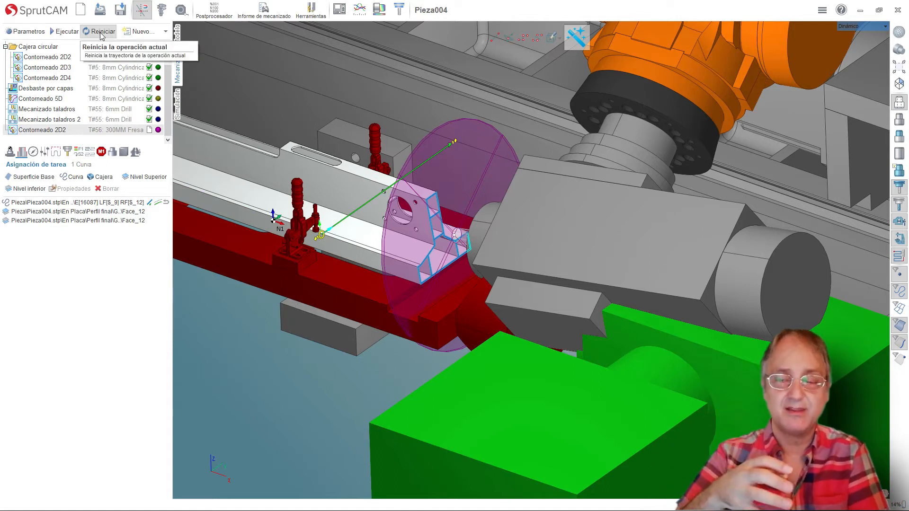
pyautogui.click(66, 32)
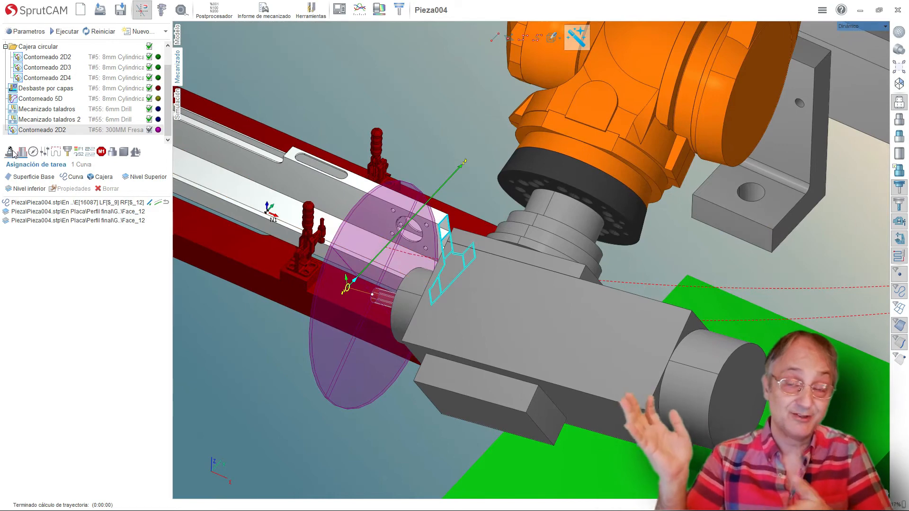
# Delete the fixtures inherited from the previous operation in the disc contouring operation and recalculate its toolpath
pyautogui.click(9, 152)
pyautogui.moveTo(365, 266); pyautogui.dragTo(472, 226, button='middle')
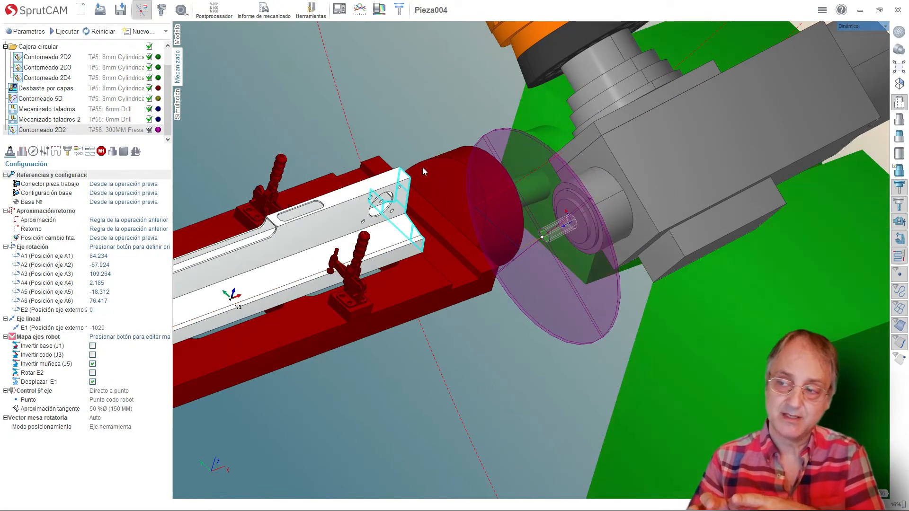
pyautogui.click(392, 141)
pyautogui.moveTo(388, 190); pyautogui.dragTo(354, 137, button='middle')
pyautogui.moveTo(373, 265); pyautogui.dragTo(383, 301, button='middle')
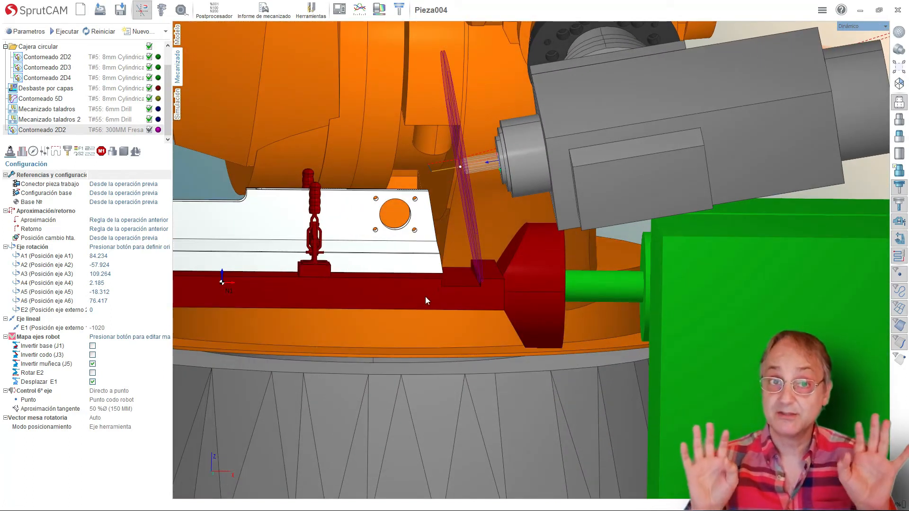
pyautogui.click(135, 153)
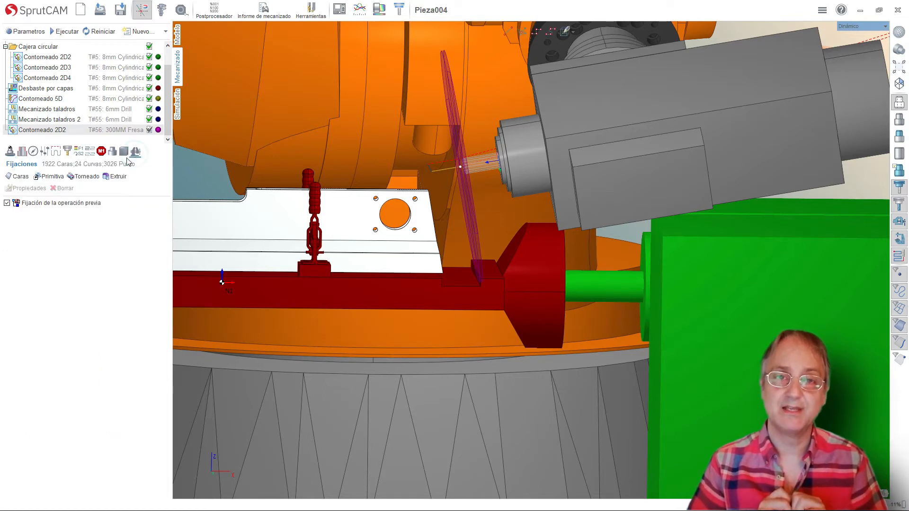
pyautogui.click(66, 204)
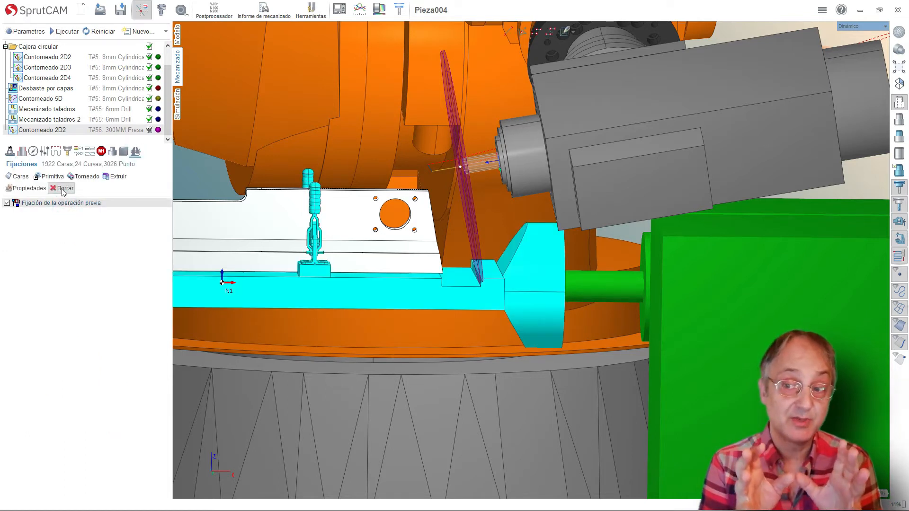
pyautogui.click(62, 188)
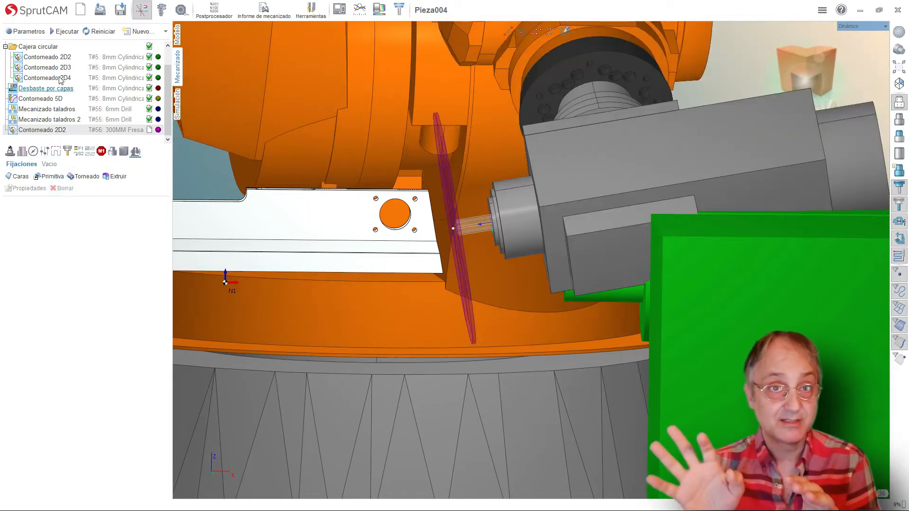
pyautogui.click(60, 31)
pyautogui.moveTo(322, 222); pyautogui.dragTo(393, 265, button='middle')
pyautogui.scroll(-3, 422, 305)
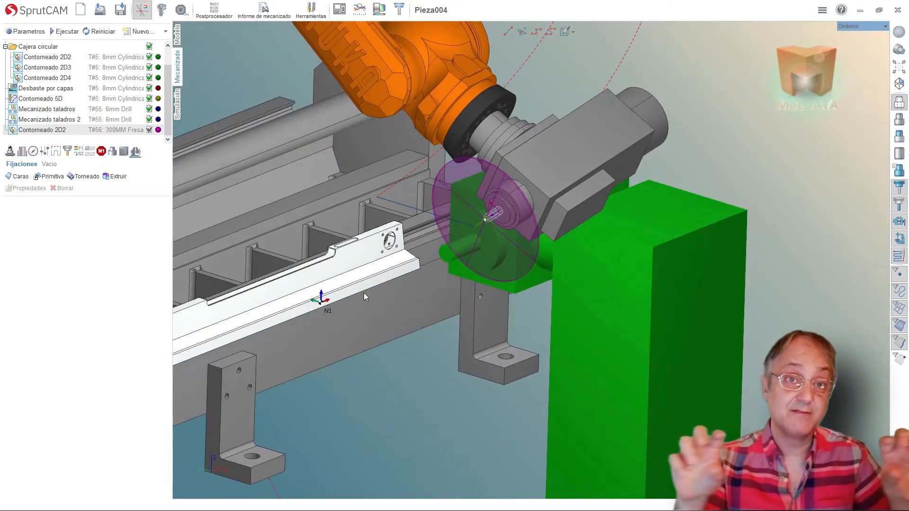
# Define Perfil final and Placa 4x from the En Placa group as the operation's part and recalculate the toolpath
pyautogui.click(112, 153)
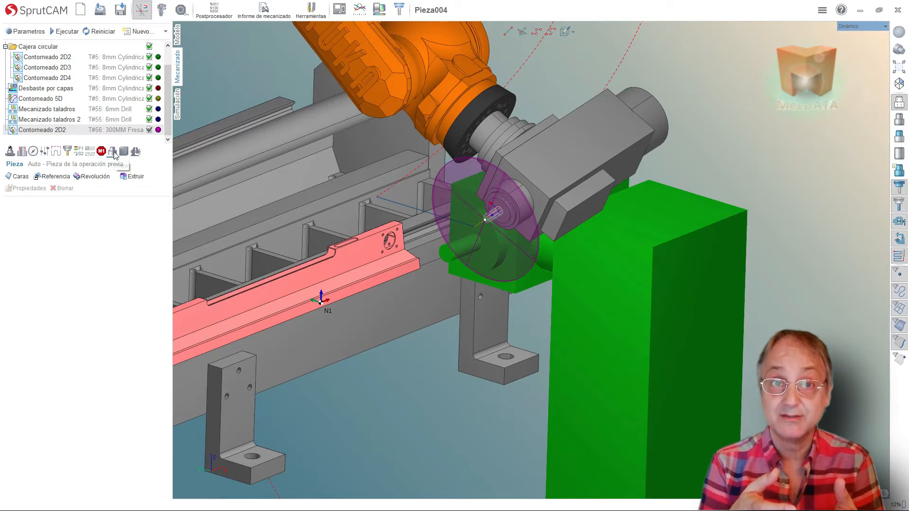
pyautogui.click(18, 176)
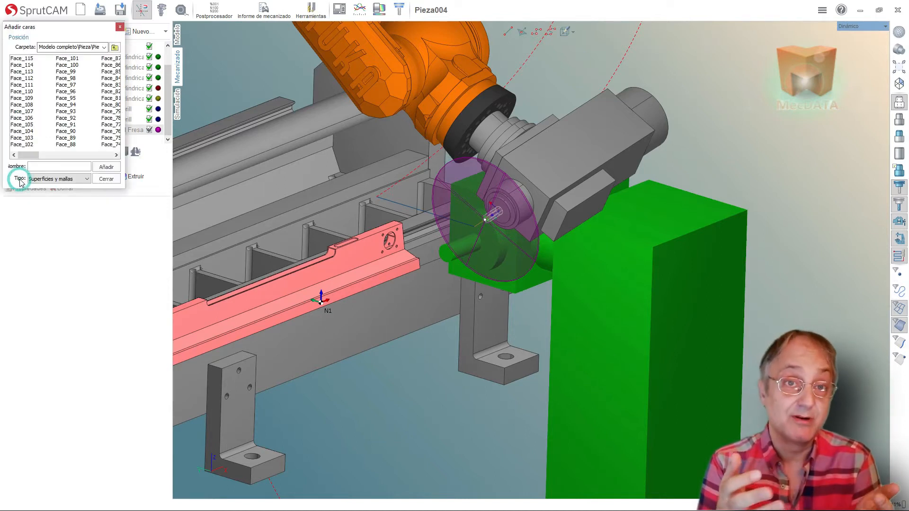
pyautogui.click(115, 47)
pyautogui.click(114, 47)
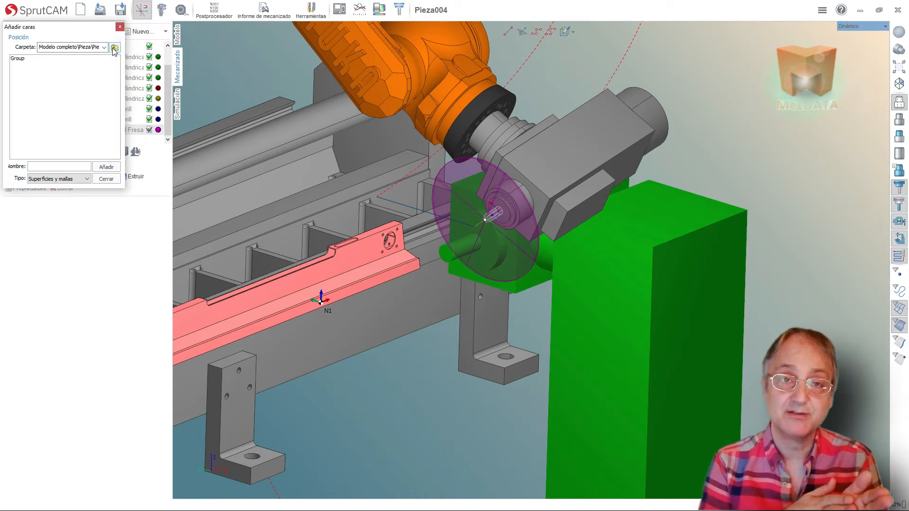
pyautogui.click(115, 48)
pyautogui.click(115, 48)
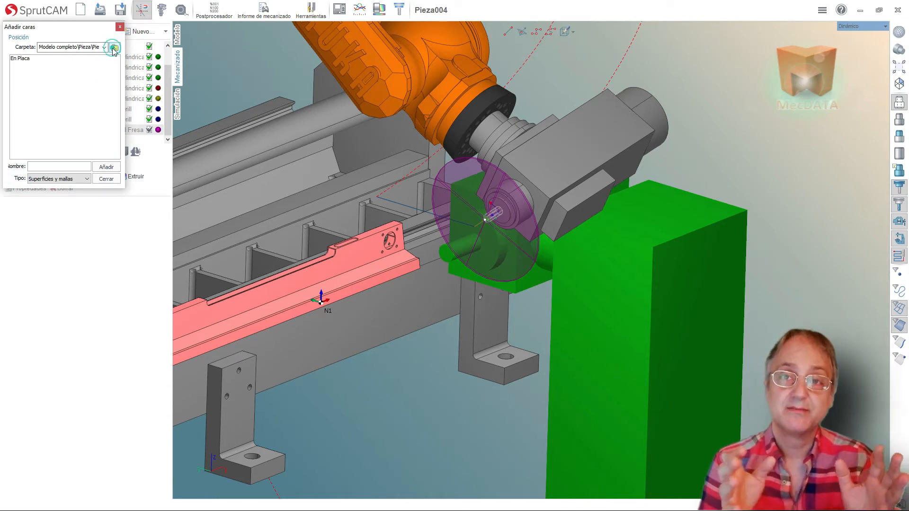
pyautogui.doubleClick(20, 58)
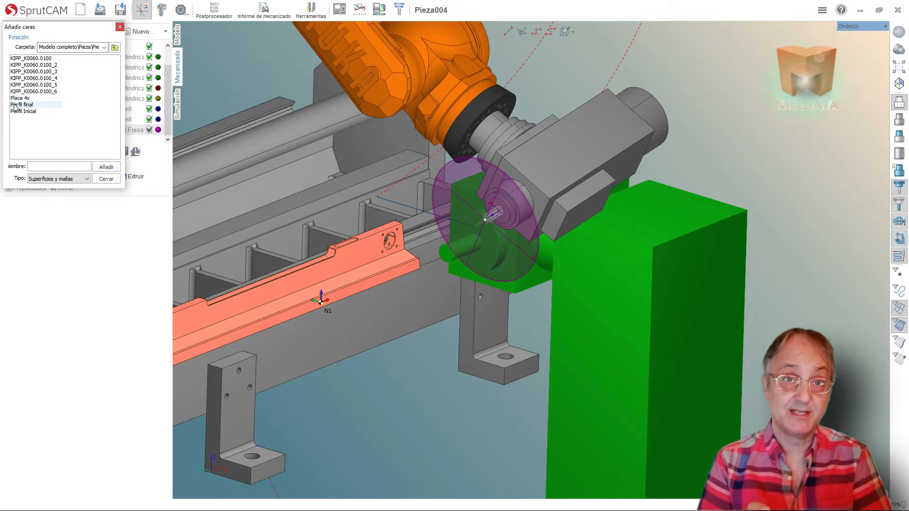
pyautogui.click(14, 105)
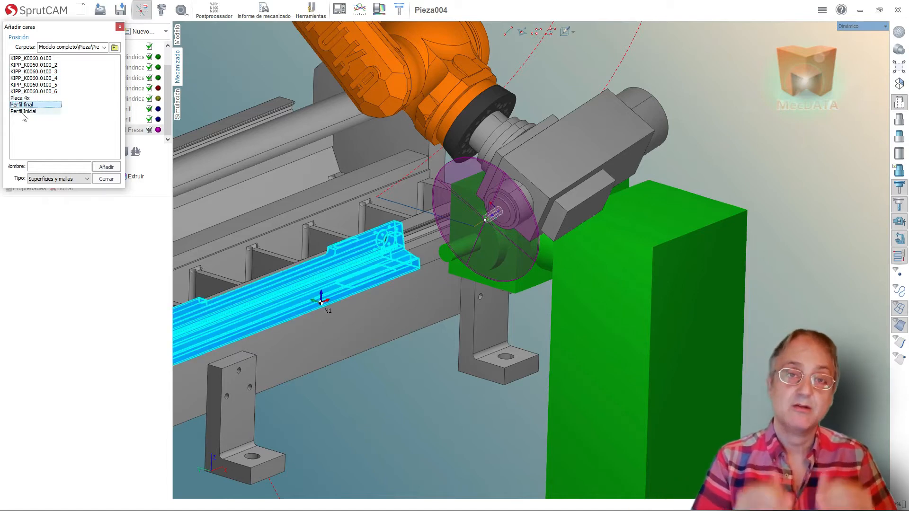
pyautogui.keyDown('ctrl'); pyautogui.click(19, 98); pyautogui.keyUp('ctrl')
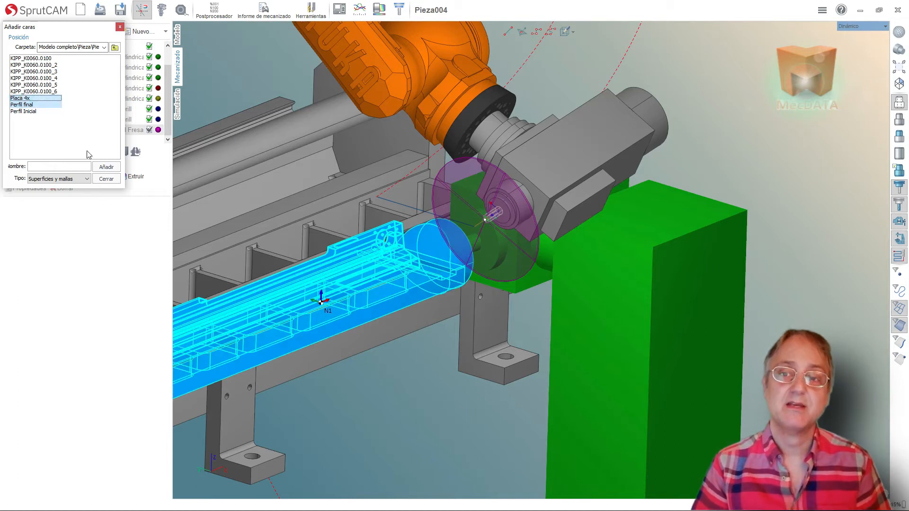
pyautogui.click(105, 167)
pyautogui.click(106, 179)
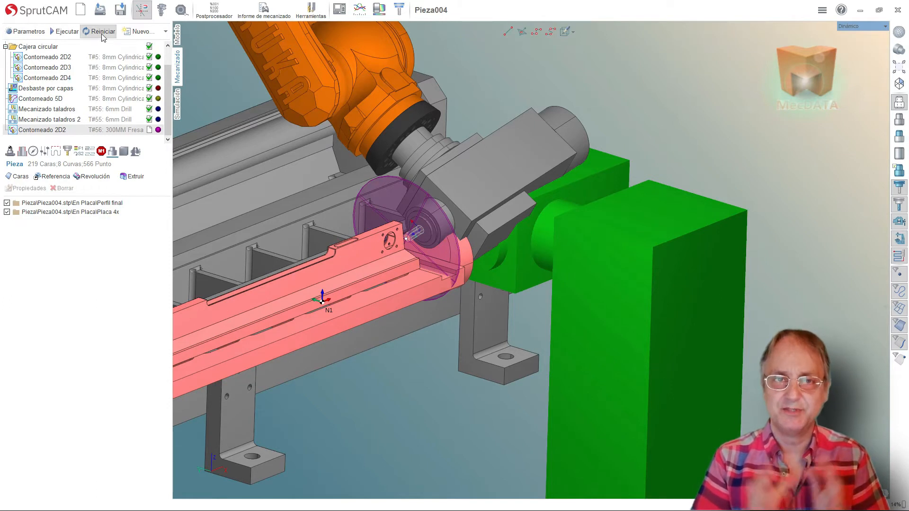
pyautogui.click(65, 31)
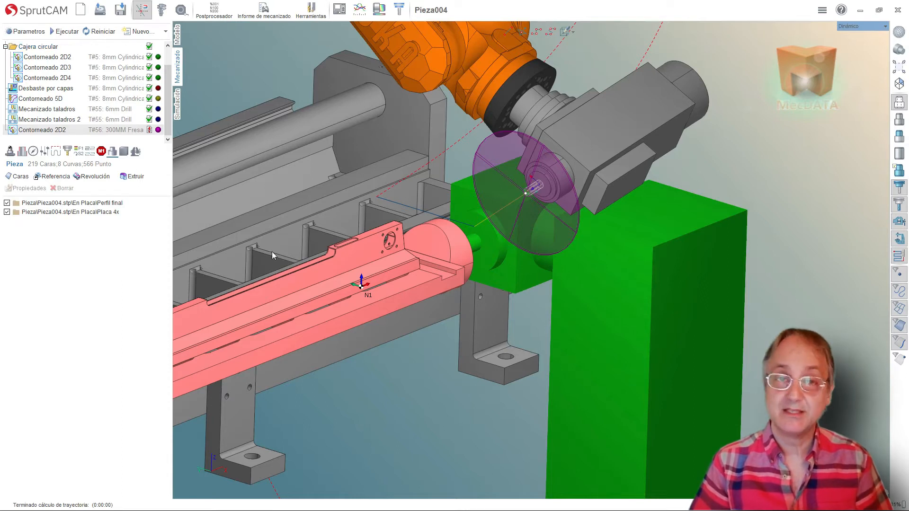
# Simulate the disc contour's approach moves node by node with the workpiece and its plate displayed
pyautogui.scroll(-4, 592, 181)
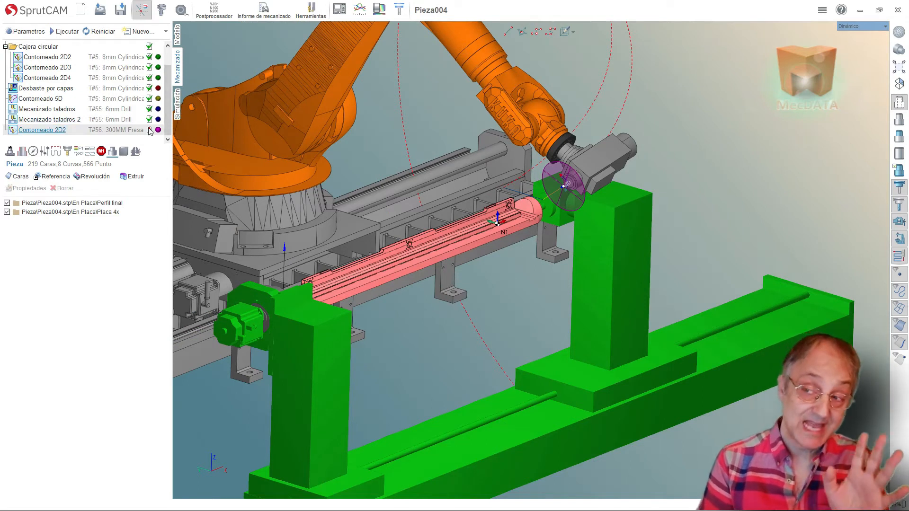
pyautogui.click(178, 108)
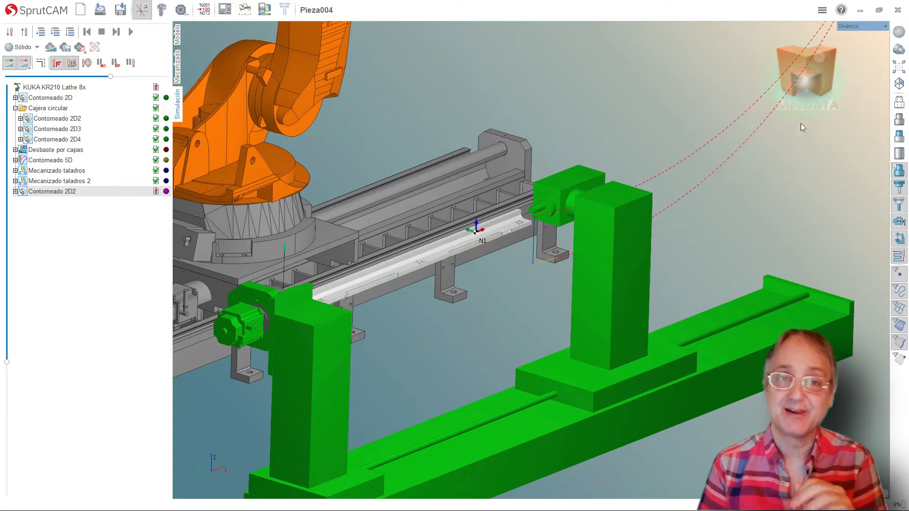
pyautogui.click(898, 120)
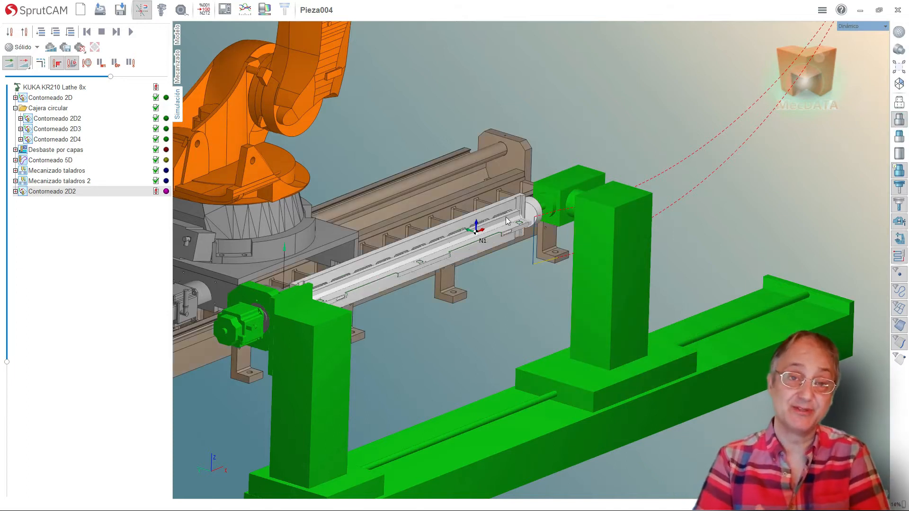
pyautogui.scroll(-6, 496, 297)
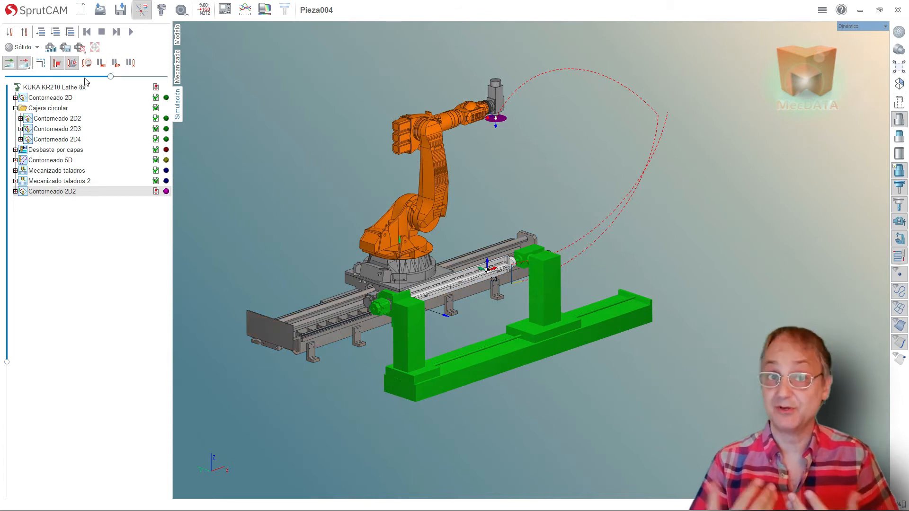
pyautogui.click(118, 34)
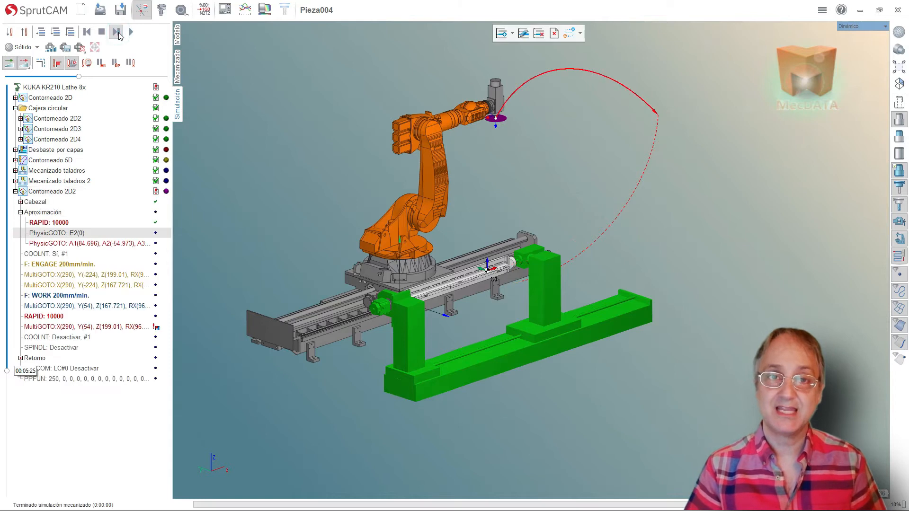
pyautogui.click(118, 32)
pyautogui.moveTo(78, 76); pyautogui.dragTo(106, 77)
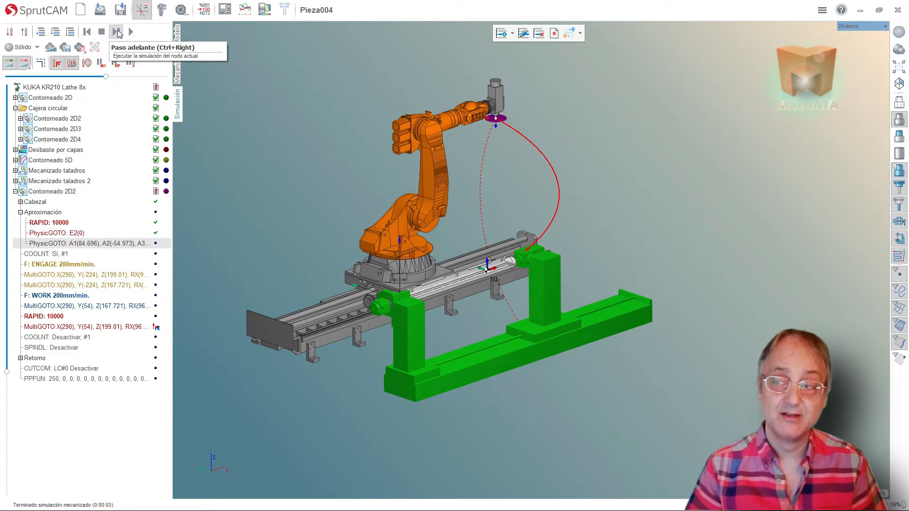
pyautogui.click(118, 32)
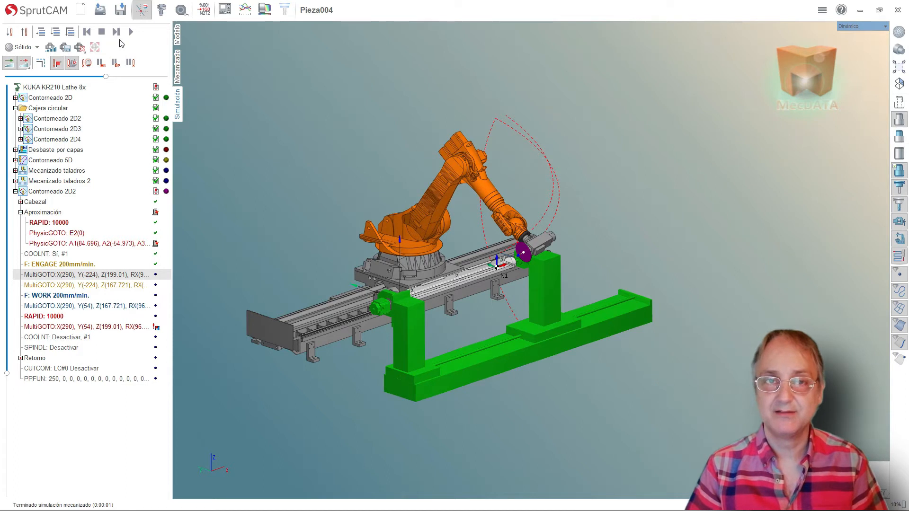
pyautogui.moveTo(280, 157); pyautogui.dragTo(612, 241, button='middle')
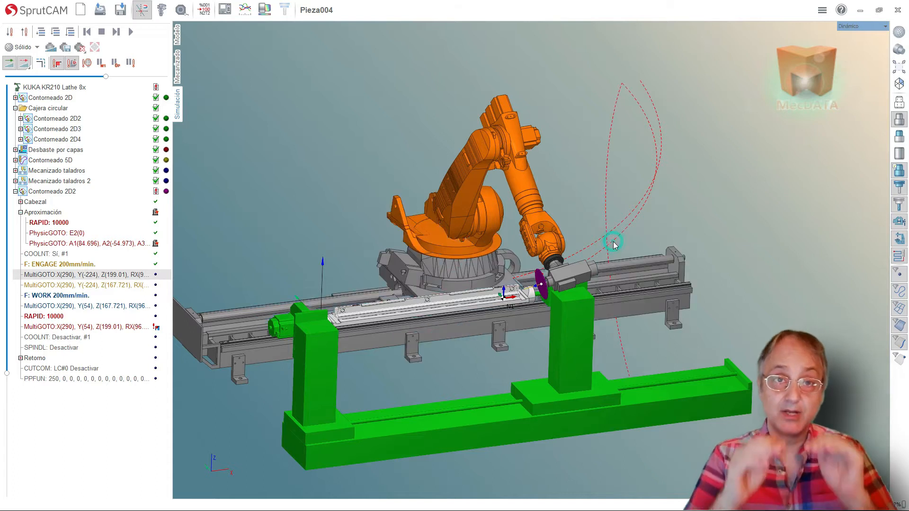
# Edit the approach's final joint move so the robot arm stops higher above the part, with axis A2 at -86.973
pyautogui.click(71, 243)
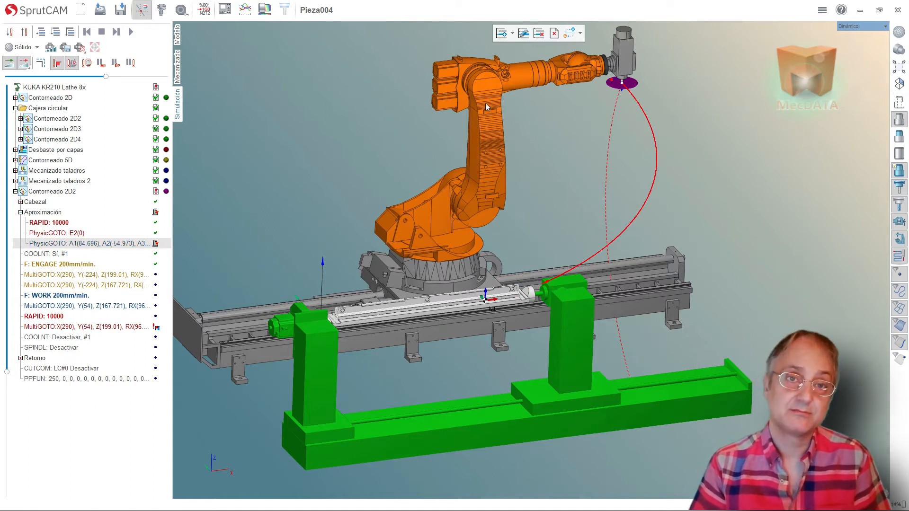
pyautogui.click(523, 34)
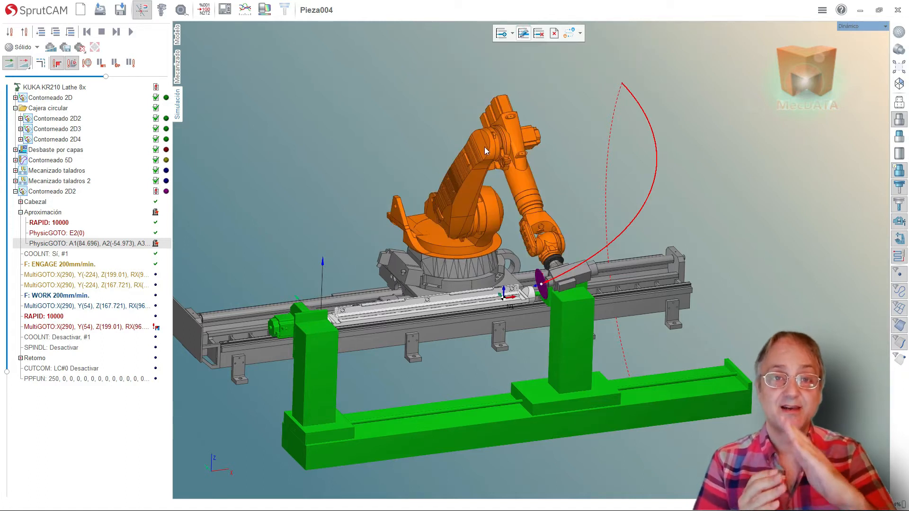
pyautogui.moveTo(482, 150); pyautogui.dragTo(455, 86)
pyautogui.moveTo(456, 81); pyautogui.dragTo(455, 79)
pyautogui.click(522, 33)
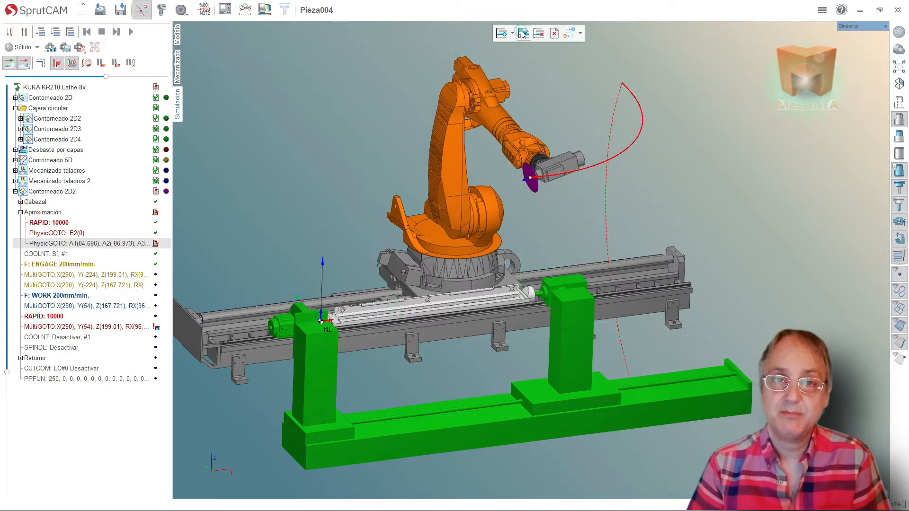
# Simulate Contorneado 2D2 again from its start through the edited approach and the engage moves
pyautogui.click(45, 191)
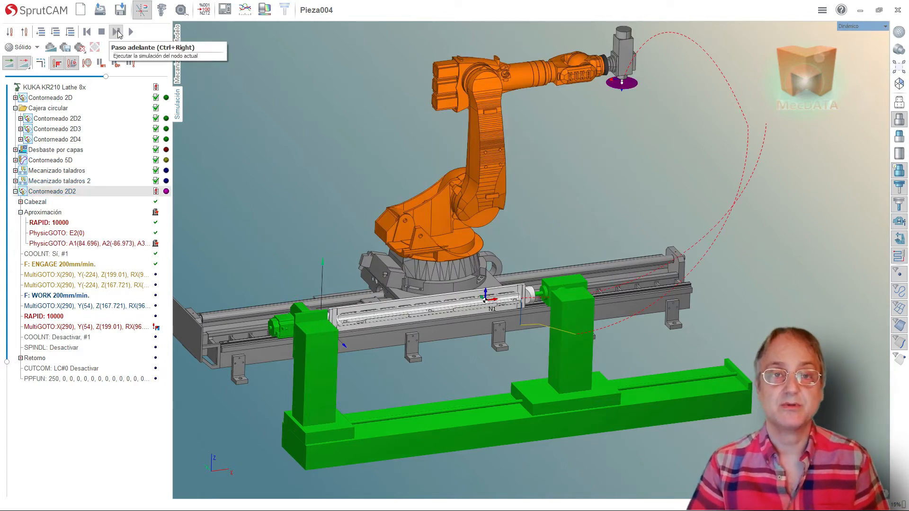
pyautogui.click(117, 32)
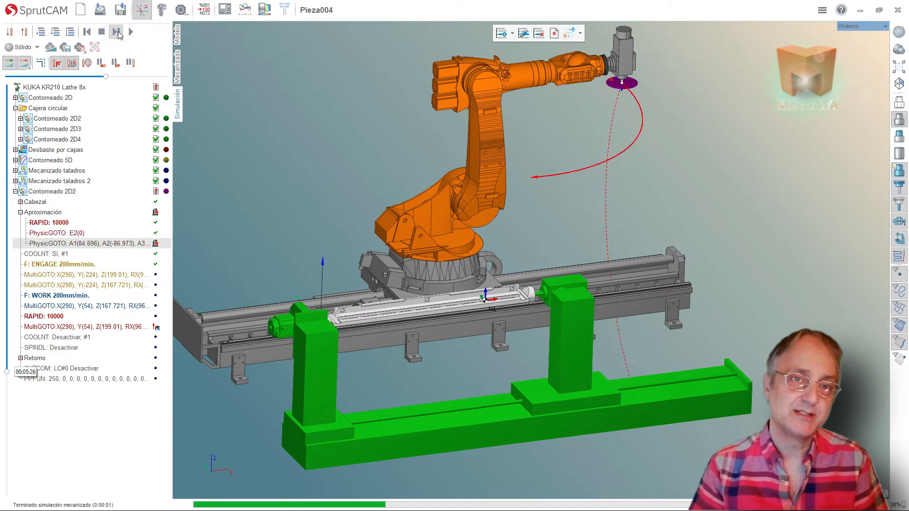
pyautogui.click(118, 31)
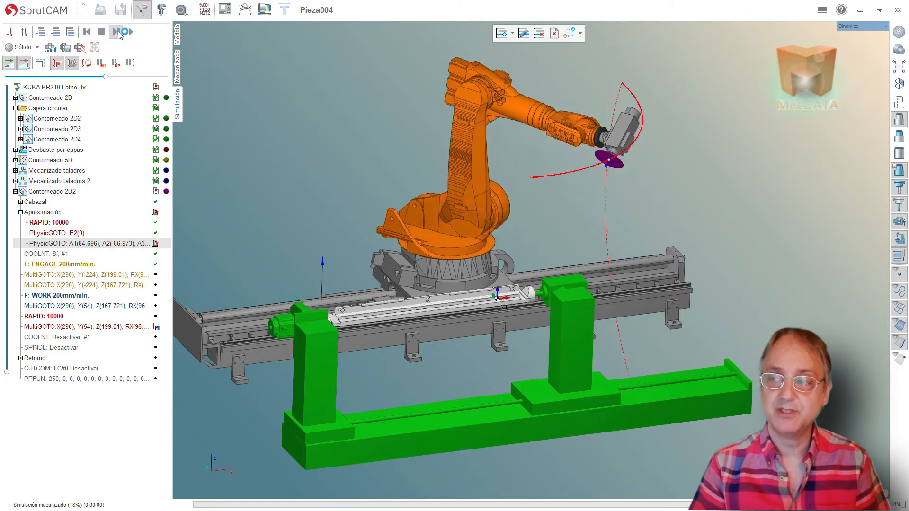
pyautogui.click(118, 31)
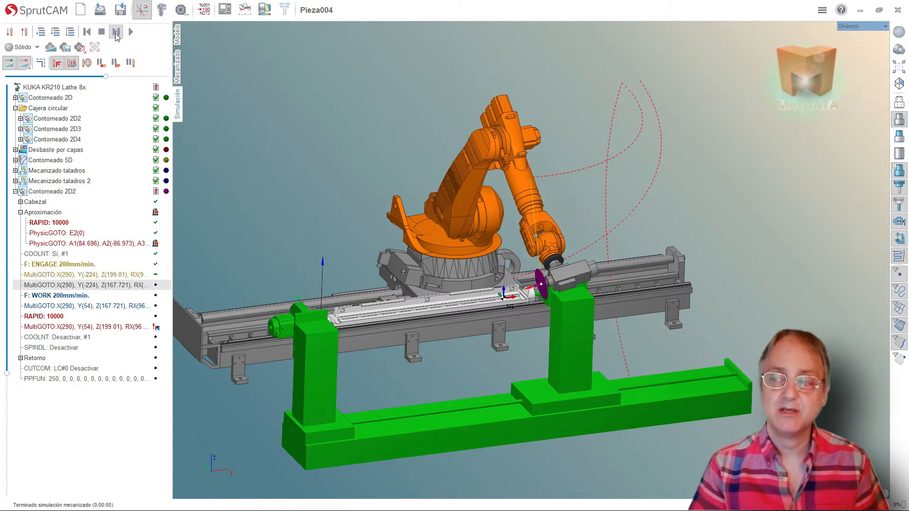
pyautogui.click(115, 33)
# Examine the clearance between the spindle housing and the green support column at the start of the cut
pyautogui.moveTo(525, 293); pyautogui.dragTo(481, 254, button='middle')
pyautogui.scroll(5, 510, 224)
pyautogui.moveTo(510, 224); pyautogui.dragTo(496, 211, button='middle')
pyautogui.scroll(2, 501, 202)
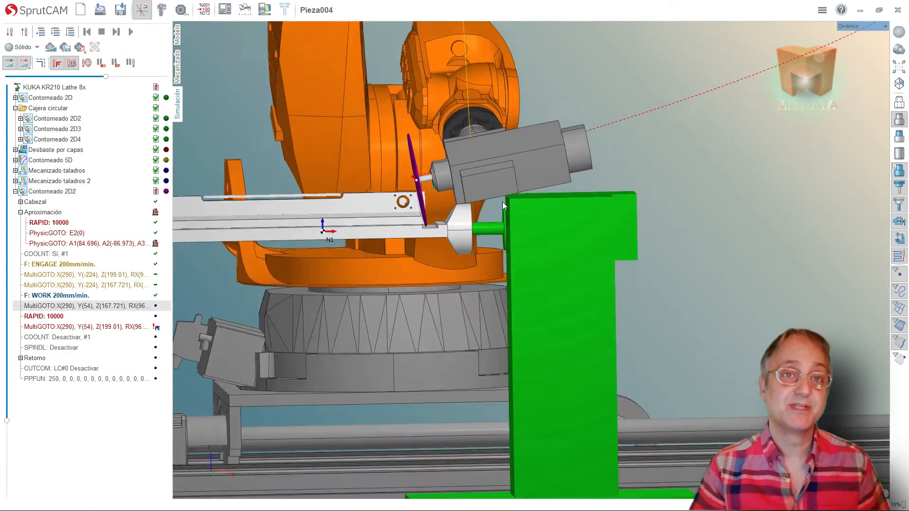
pyautogui.scroll(8, 502, 202)
pyautogui.moveTo(503, 203); pyautogui.dragTo(498, 209, button='middle')
pyautogui.scroll(-2, 544, 206)
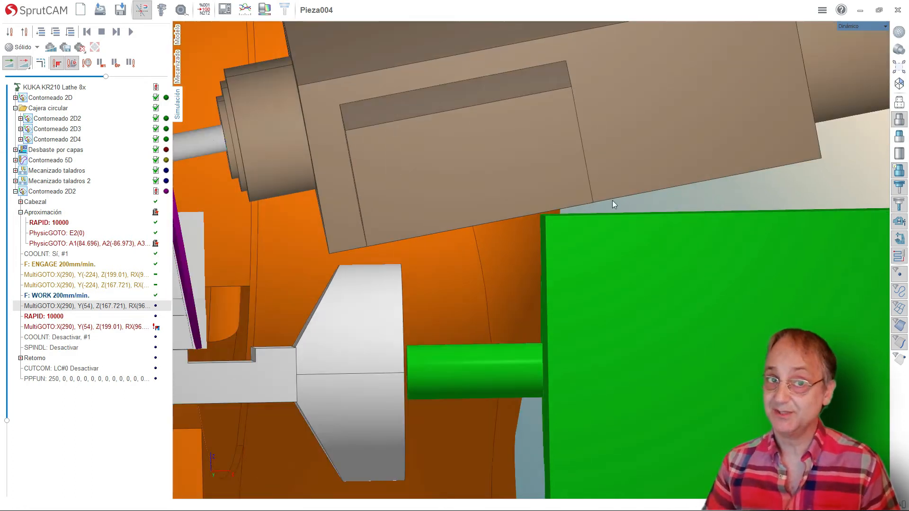
# Simulate the disc's cutting move and the rapid retract of Contorneado 2D2 at the profile's angled end
pyautogui.scroll(-1, 651, 203)
pyautogui.scroll(-1, 649, 197)
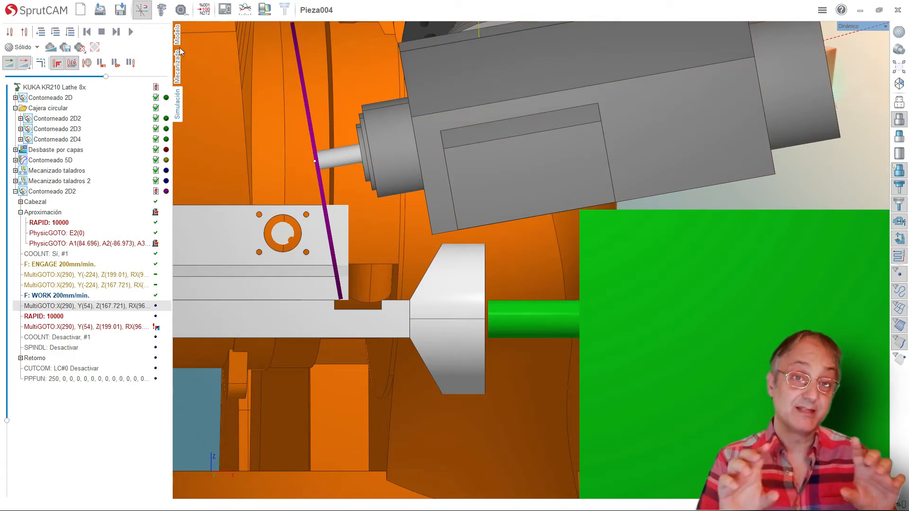
pyautogui.scroll(5, 331, 303)
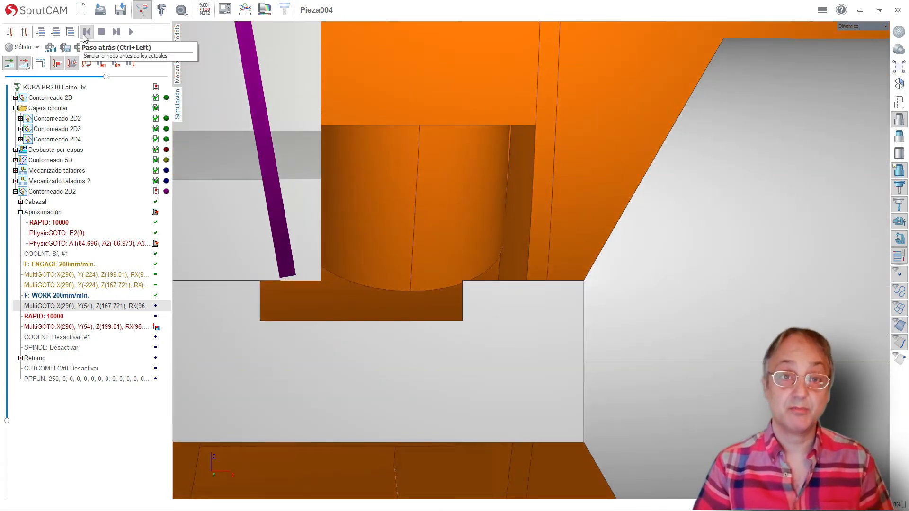
pyautogui.click(116, 32)
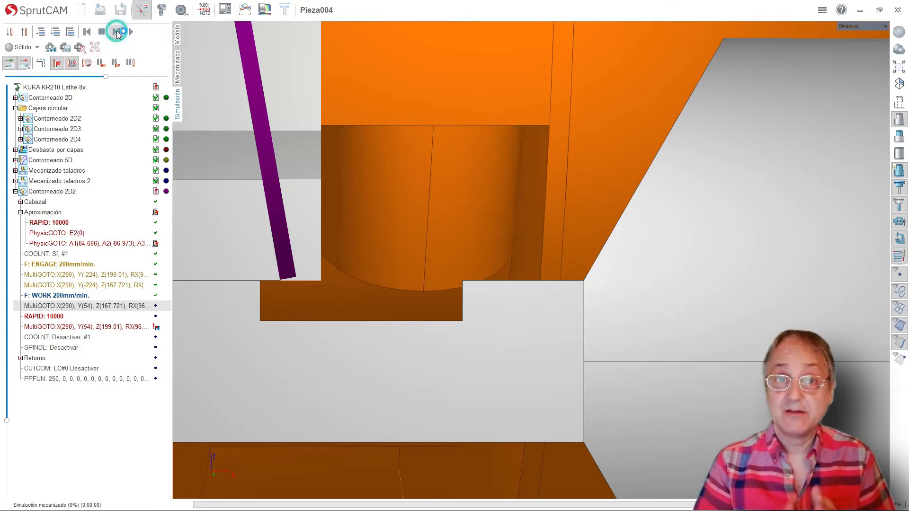
pyautogui.scroll(-5, 403, 216)
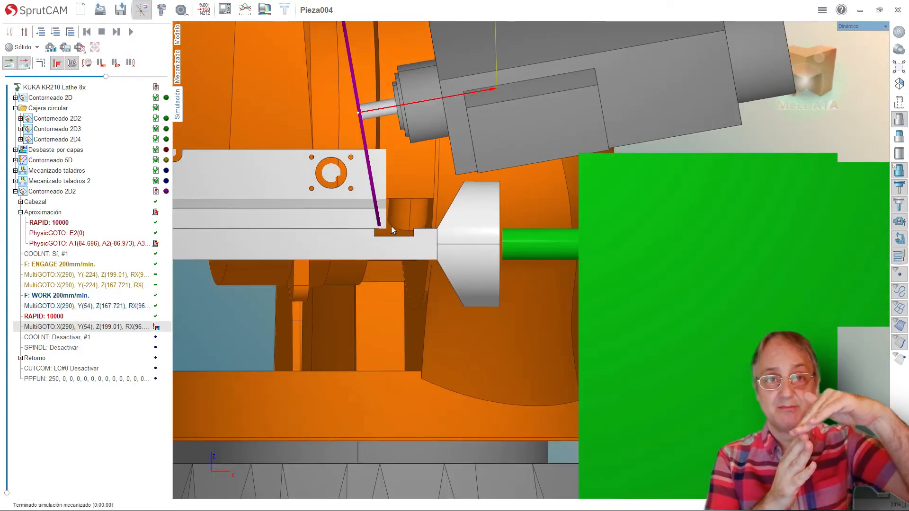
pyautogui.scroll(-3, 508, 199)
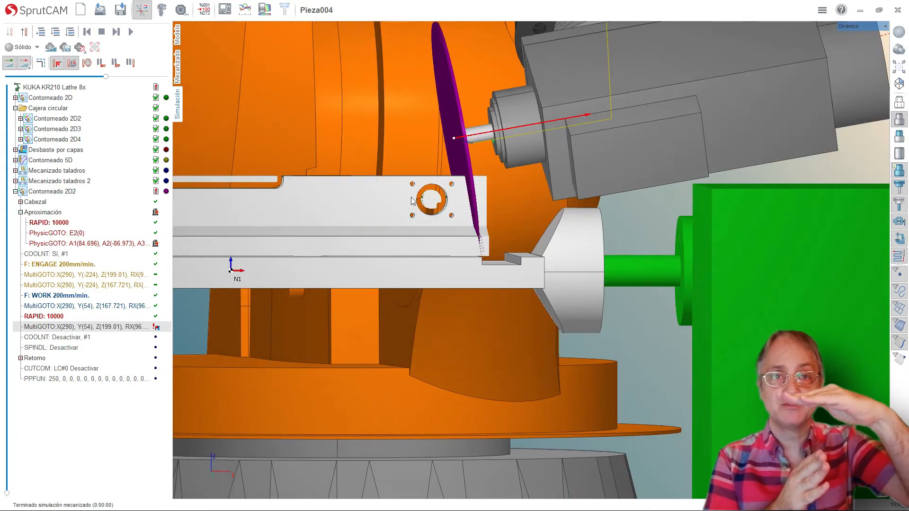
# Examine from several angles how close the spindle housing and robot wrist come to the green support column
pyautogui.scroll(-4, 478, 225)
pyautogui.moveTo(478, 225); pyautogui.dragTo(432, 194, button='middle')
pyautogui.scroll(4, 438, 180)
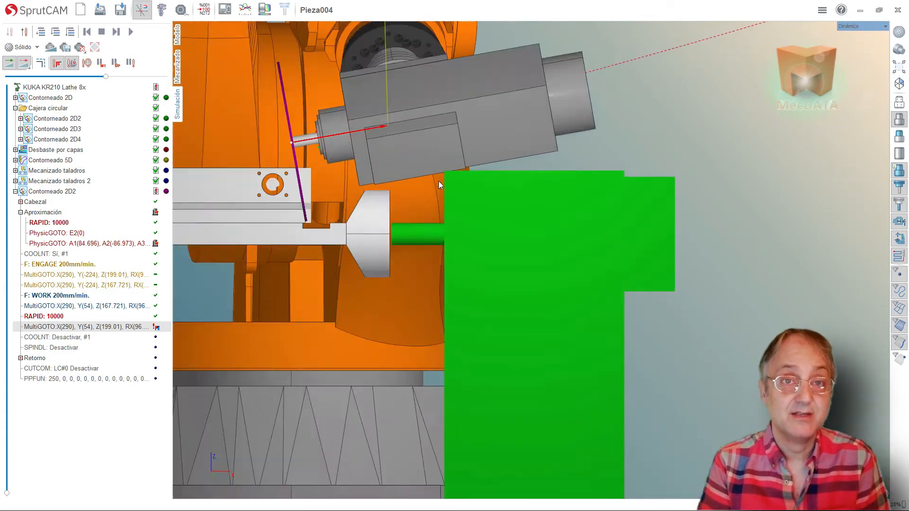
pyautogui.scroll(3, 438, 181)
pyautogui.scroll(-3, 498, 185)
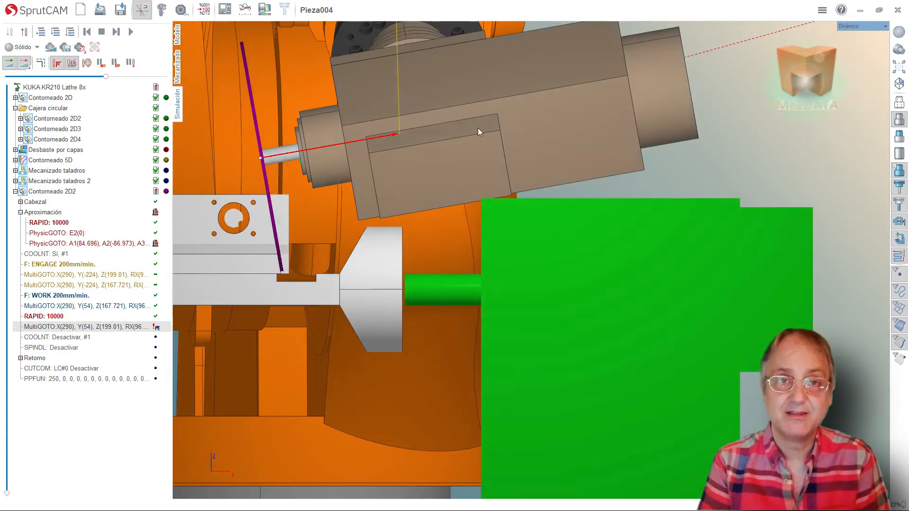
pyautogui.scroll(-4, 519, 191)
pyautogui.moveTo(519, 191); pyautogui.dragTo(571, 206, button='middle')
pyautogui.scroll(-5, 604, 252)
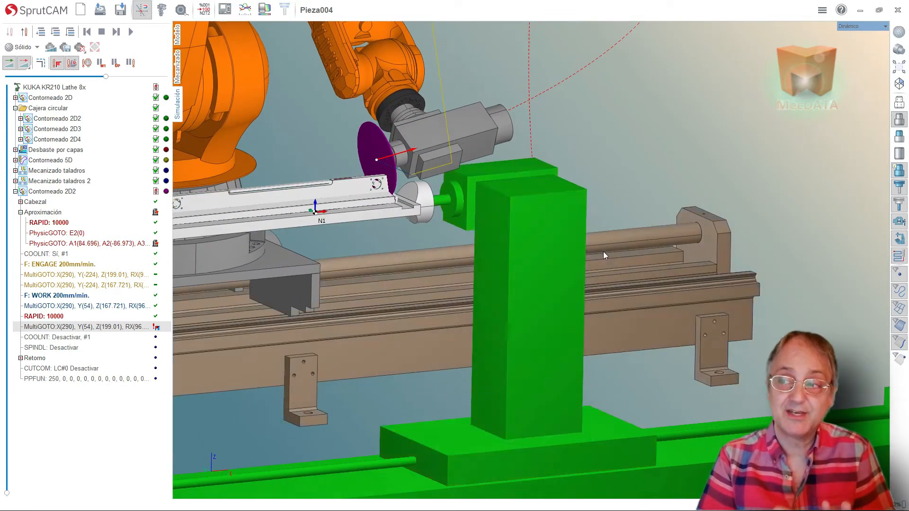
# Open the configuration settings of Contorneado 2D2 and inspect the robot's pose from above, selecting axis A6
pyautogui.click(178, 71)
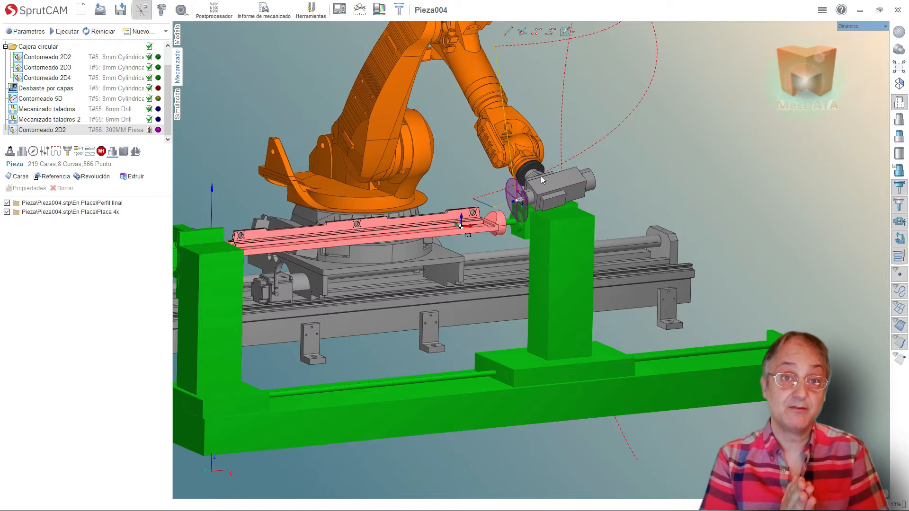
pyautogui.click(11, 151)
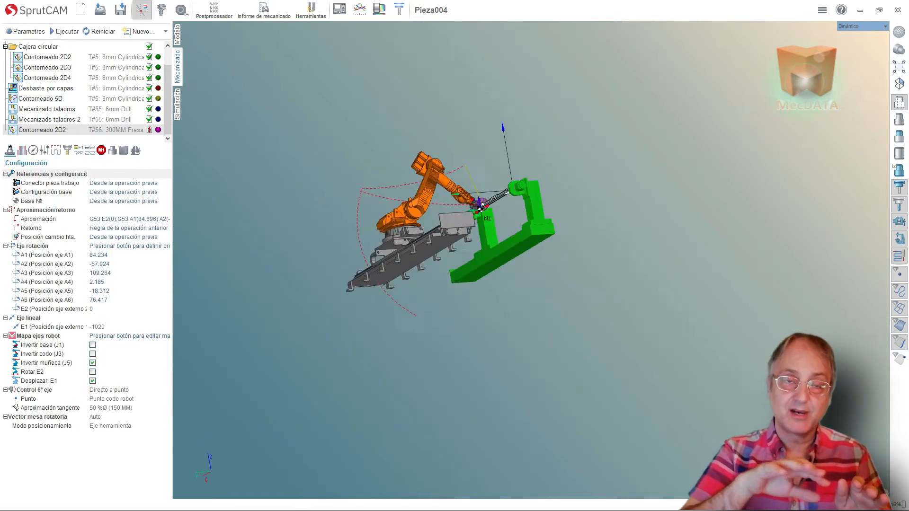
pyautogui.moveTo(566, 205); pyautogui.dragTo(581, 258, button='middle')
pyautogui.scroll(4, 578, 262)
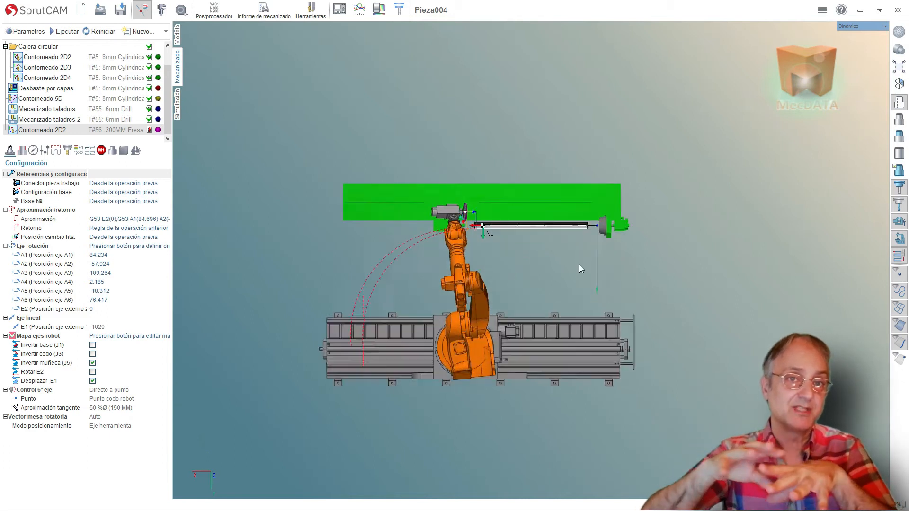
pyautogui.scroll(2, 524, 364)
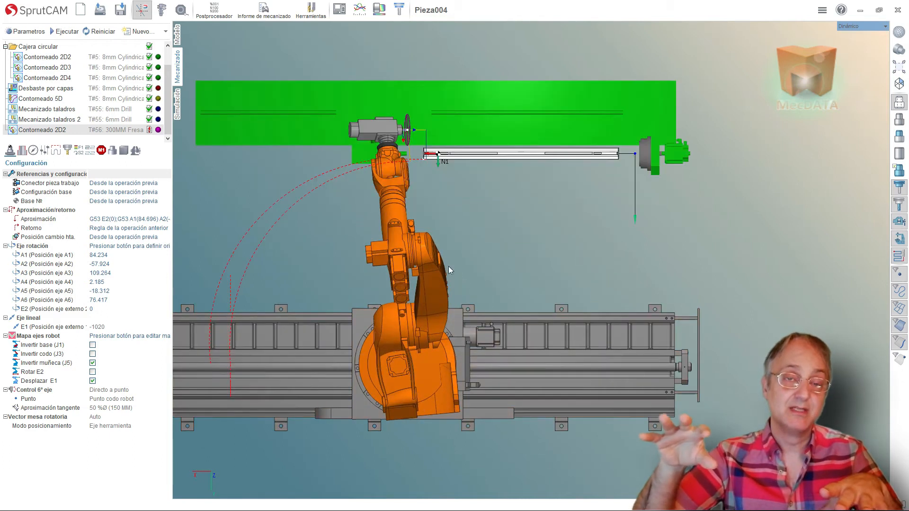
pyautogui.click(388, 147)
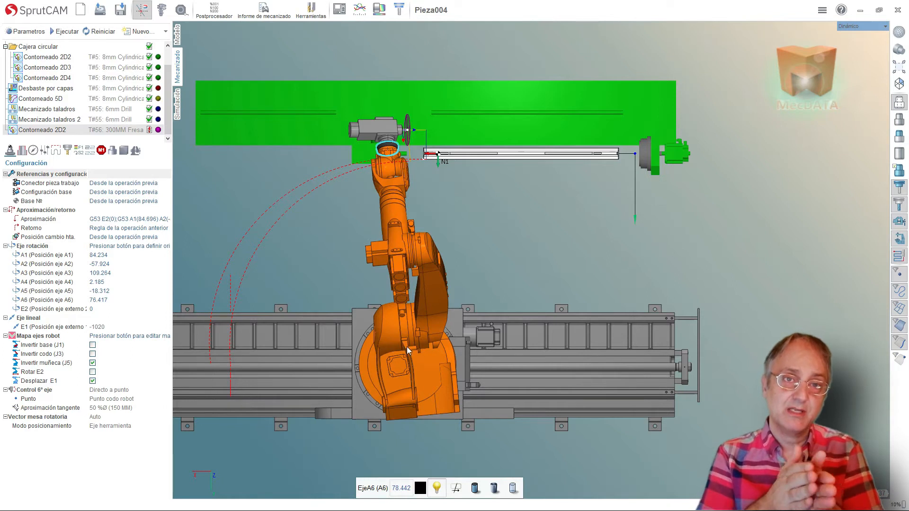
# Set the sixth-axis control to Vector fijado with a vector along the X axis and recalculate Contorneado 2D2
pyautogui.click(127, 392)
pyautogui.click(127, 390)
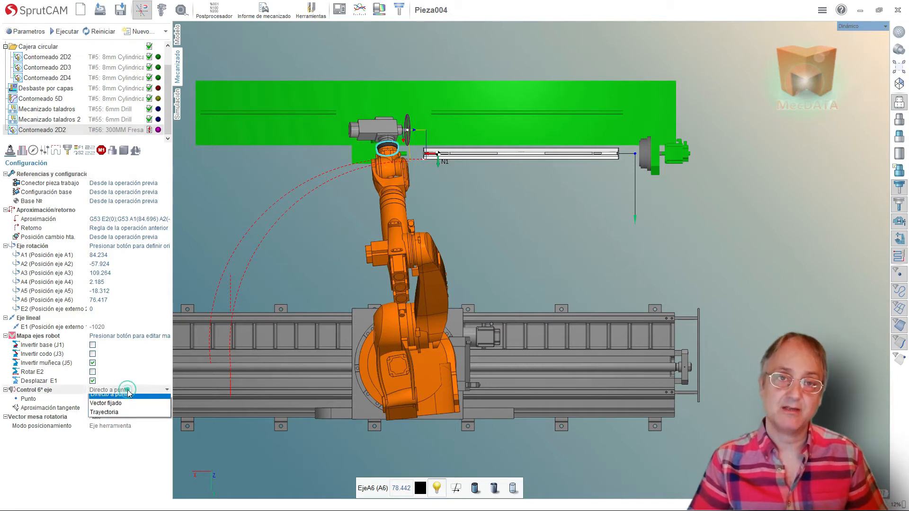
pyautogui.click(121, 408)
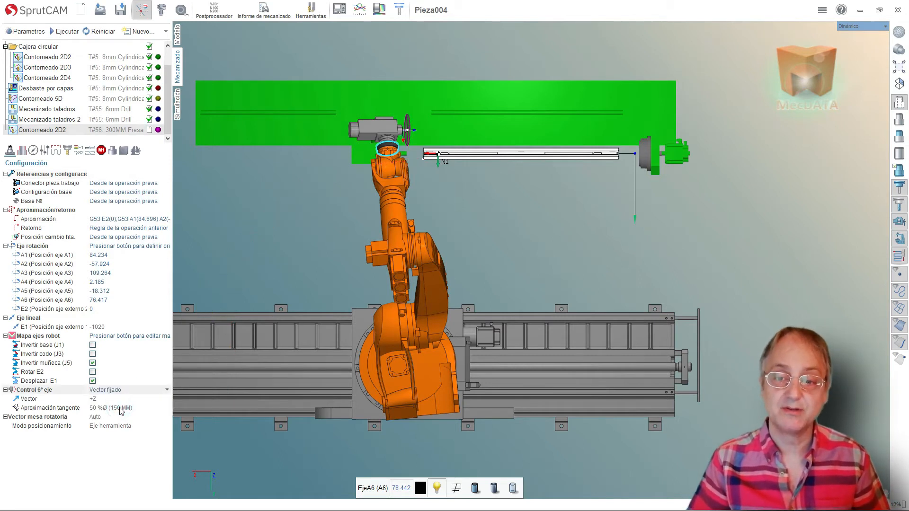
pyautogui.click(119, 400)
pyautogui.click(118, 399)
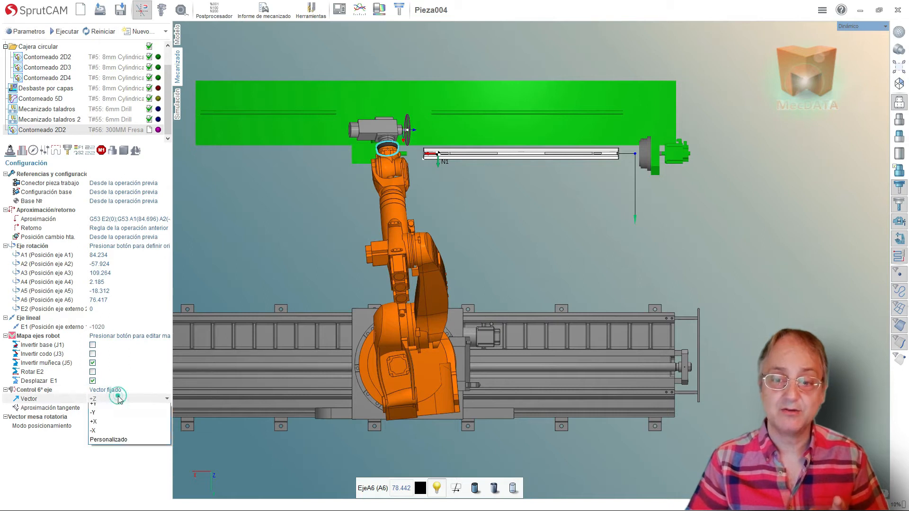
pyautogui.click(109, 425)
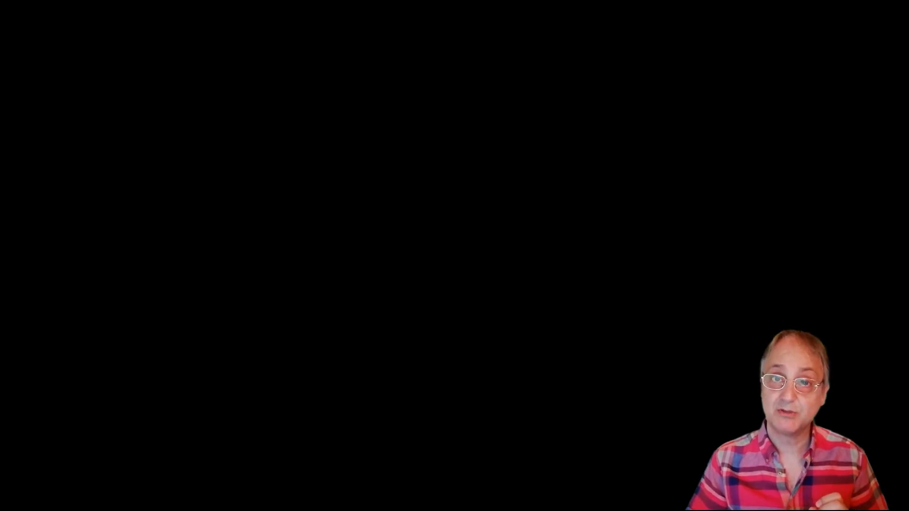
pyautogui.click(100, 32)
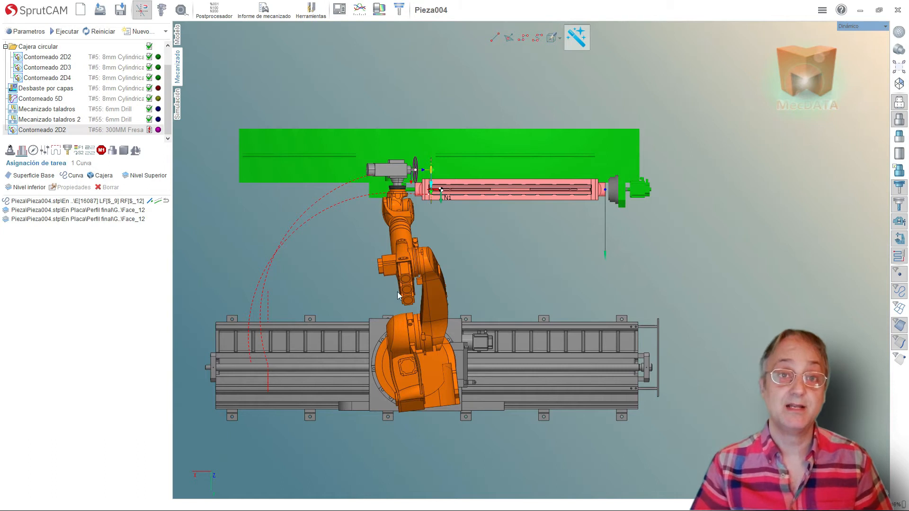
# Simulate the recalculated Contorneado 2D2 node by node from its start up to the approach's final joint move
pyautogui.moveTo(438, 202); pyautogui.dragTo(482, 105, button='middle')
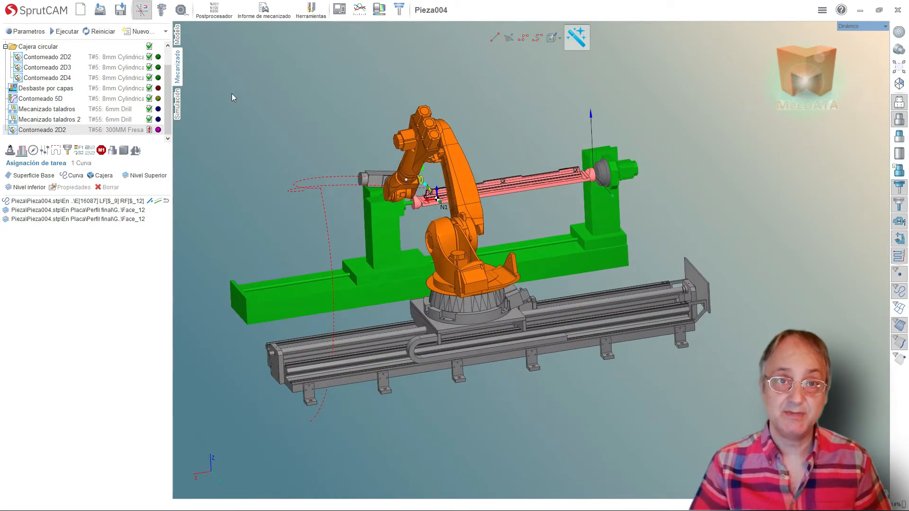
pyautogui.click(177, 103)
pyautogui.moveTo(331, 294); pyautogui.dragTo(447, 398, button='middle')
pyautogui.scroll(-3, 447, 398)
pyautogui.scroll(2, 425, 183)
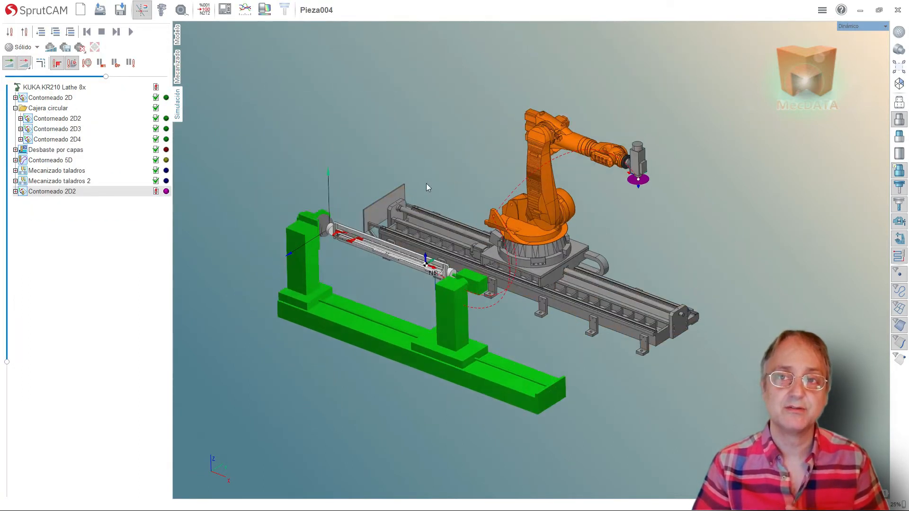
pyautogui.click(117, 32)
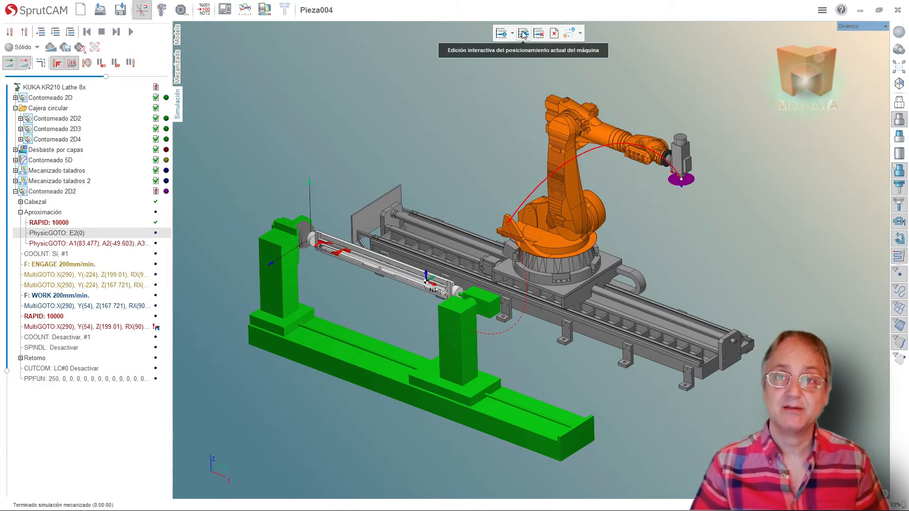
pyautogui.click(118, 32)
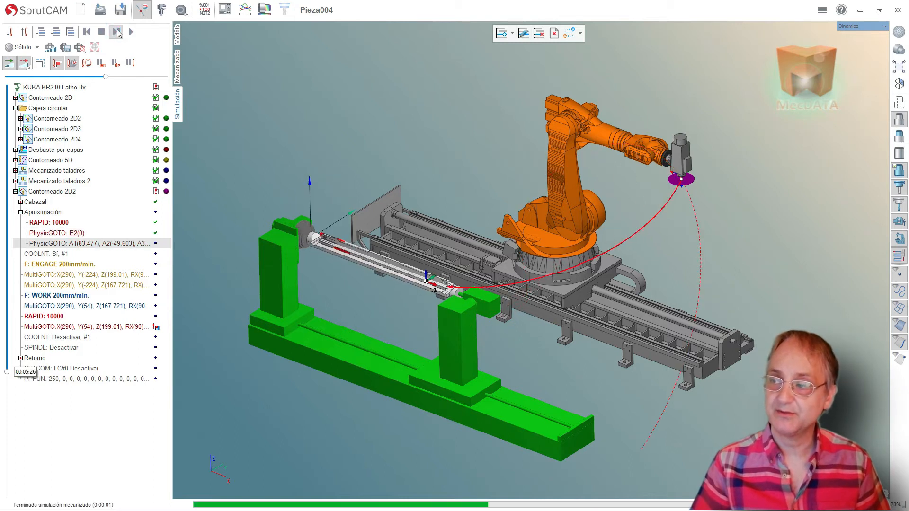
# Edit the approach's final joint move so the arm stops higher, with axis A2 at -71.603, and simulate up to the engage moves
pyautogui.click(523, 35)
pyautogui.moveTo(490, 182); pyautogui.dragTo(507, 135)
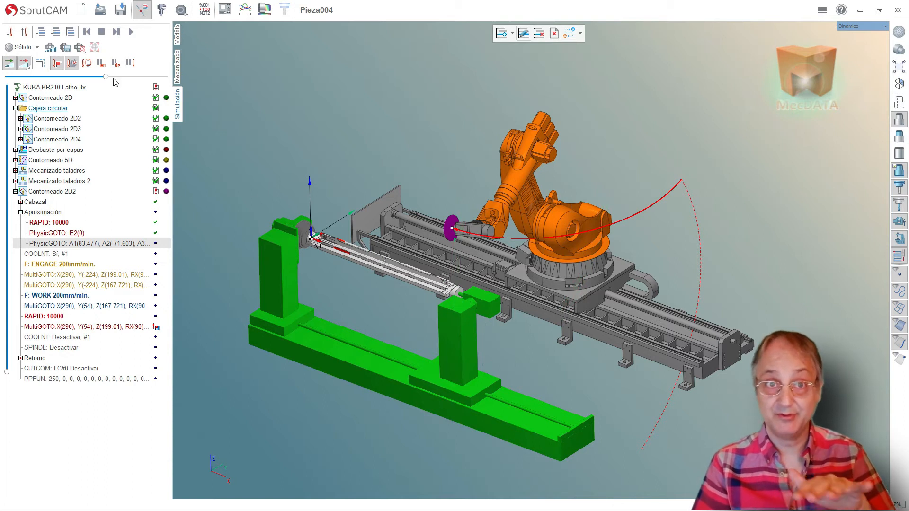
pyautogui.click(117, 31)
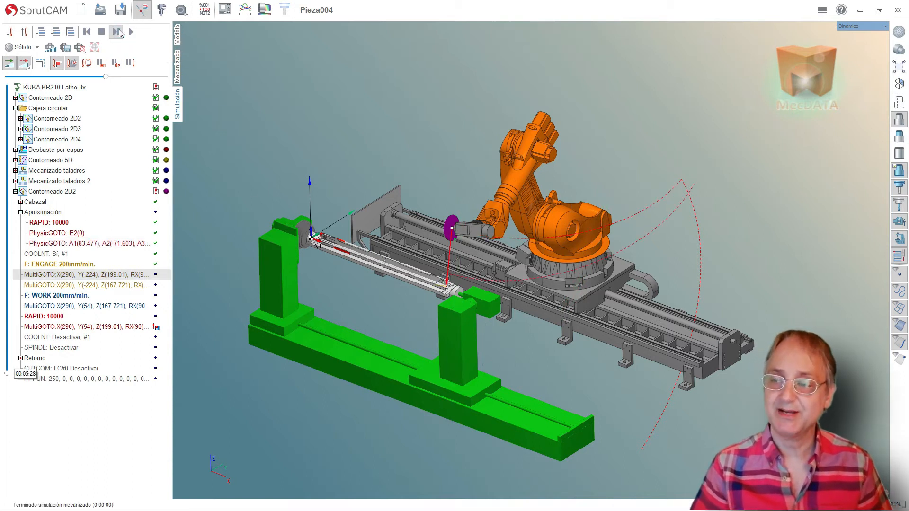
pyautogui.click(119, 30)
# Simulate the disc cut and its retract, examining the clearance between spindle and support column and the trimmed profile end
pyautogui.moveTo(370, 359); pyautogui.dragTo(425, 305, button='middle')
pyautogui.scroll(6, 547, 240)
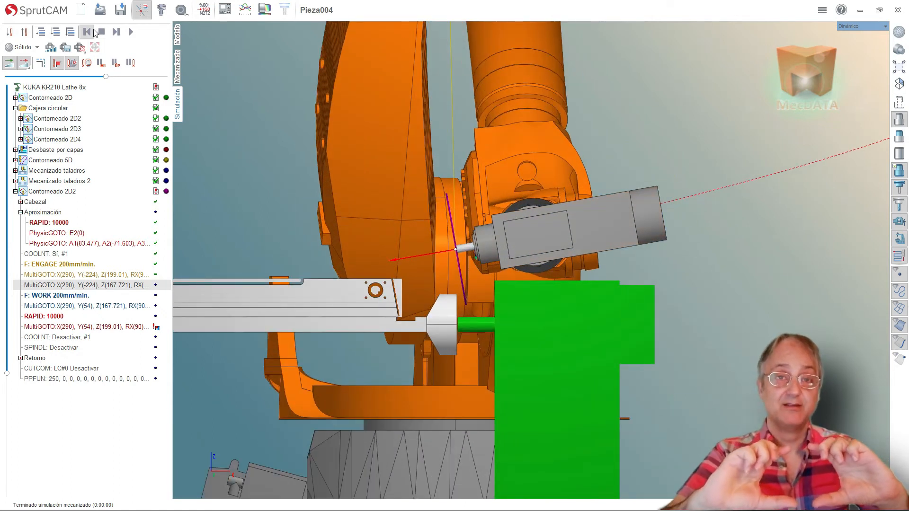
pyautogui.click(116, 32)
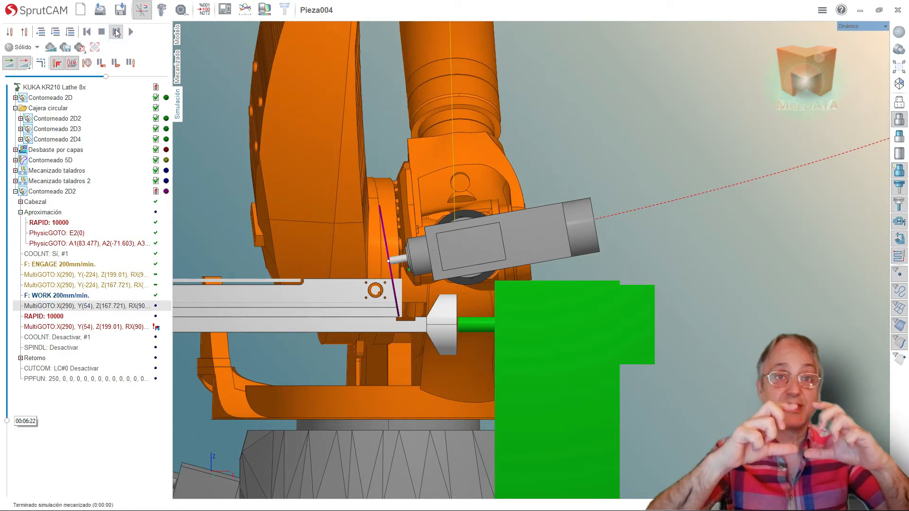
pyautogui.moveTo(366, 317)
pyautogui.mouseDown(button='middle')
pyautogui.moveTo(277, 362)
pyautogui.moveTo(371, 321)
pyautogui.mouseUp(button='middle')
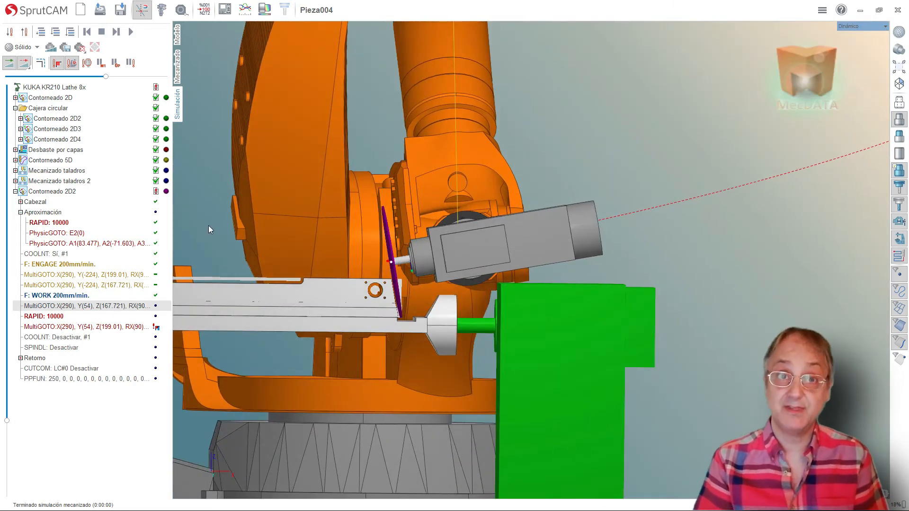
pyautogui.scroll(2, 209, 229)
pyautogui.click(116, 31)
pyautogui.click(116, 32)
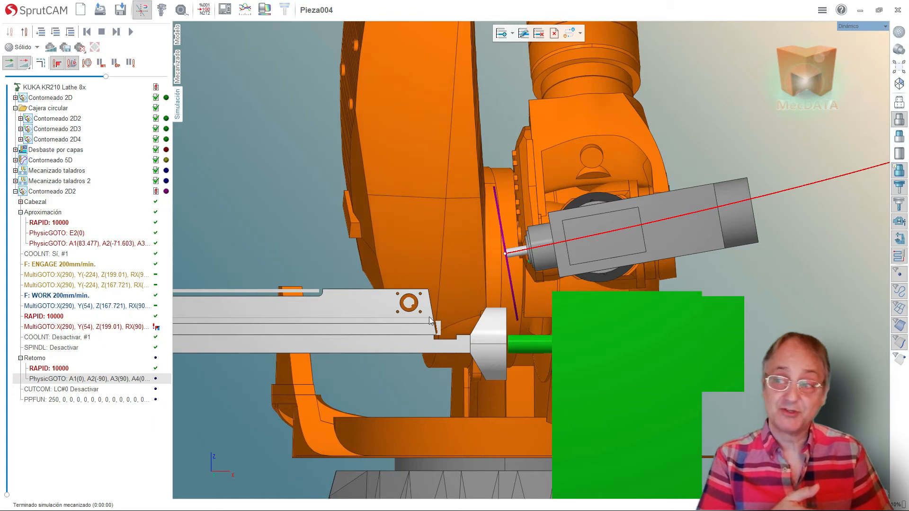
pyautogui.moveTo(431, 319)
pyautogui.mouseDown(button='middle')
pyautogui.moveTo(381, 371)
pyautogui.moveTo(431, 319)
pyautogui.mouseUp(button='middle')
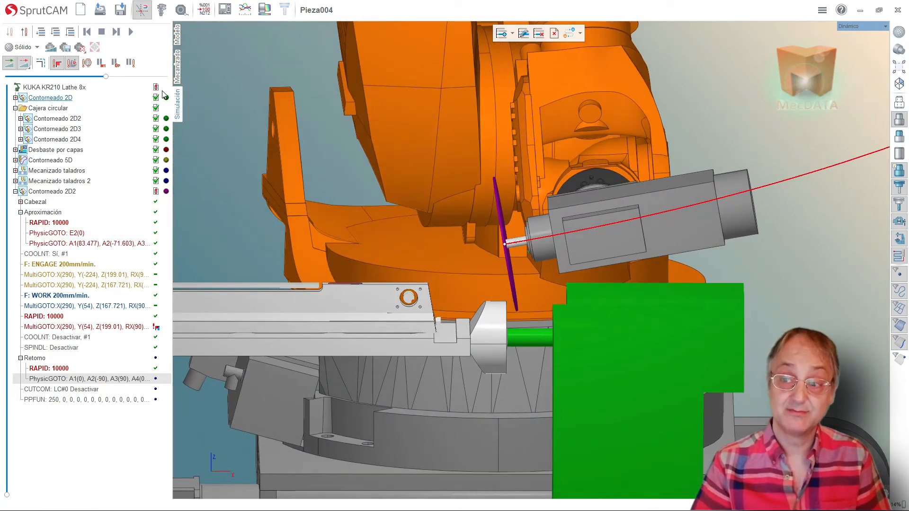
# Set the safety level in Contorneado 2D2's Entradas parameters to 328.48 mm measured from the origin (MM de origen) and recalculate the operation
pyautogui.click(179, 64)
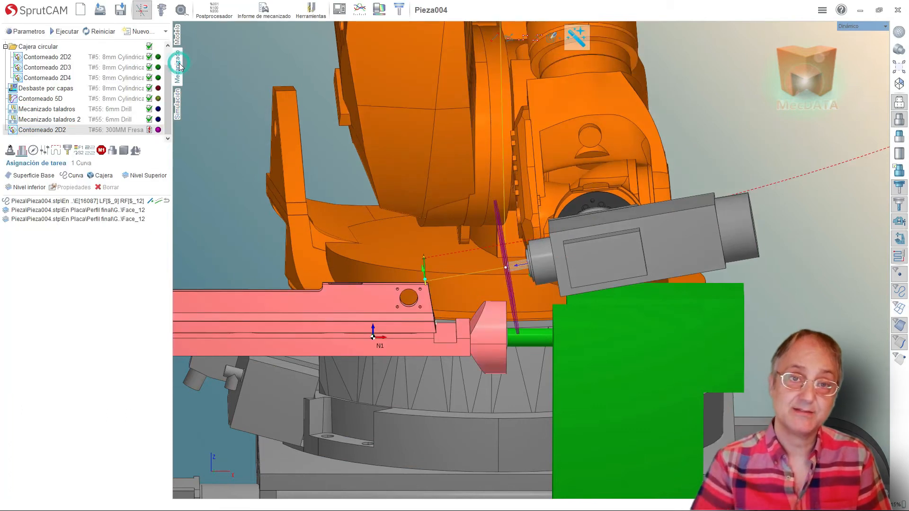
pyautogui.click(56, 150)
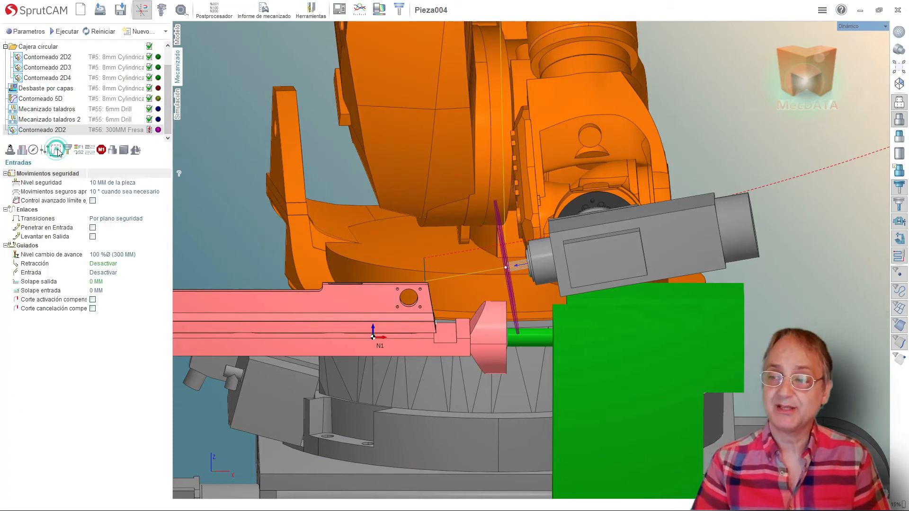
pyautogui.moveTo(258, 238); pyautogui.dragTo(231, 174, button='middle')
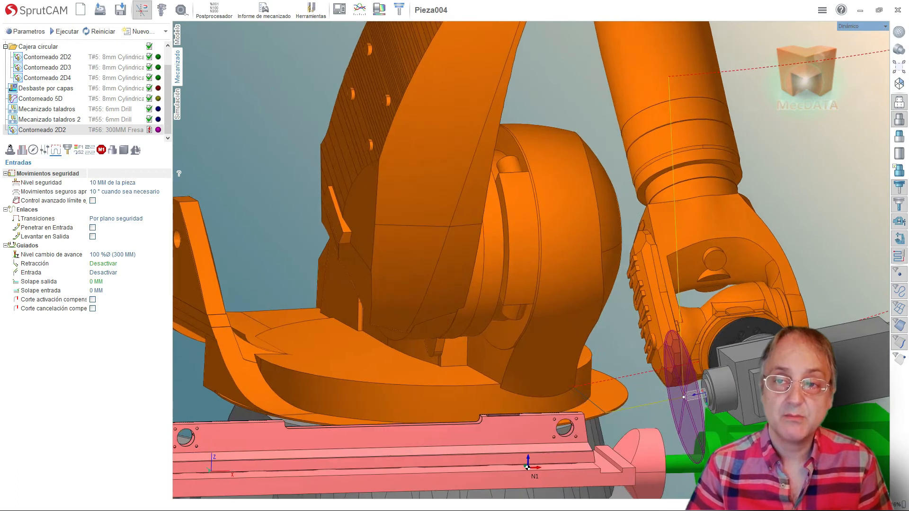
pyautogui.scroll(-5, 232, 174)
pyautogui.click(139, 192)
pyautogui.scroll(3, 390, 284)
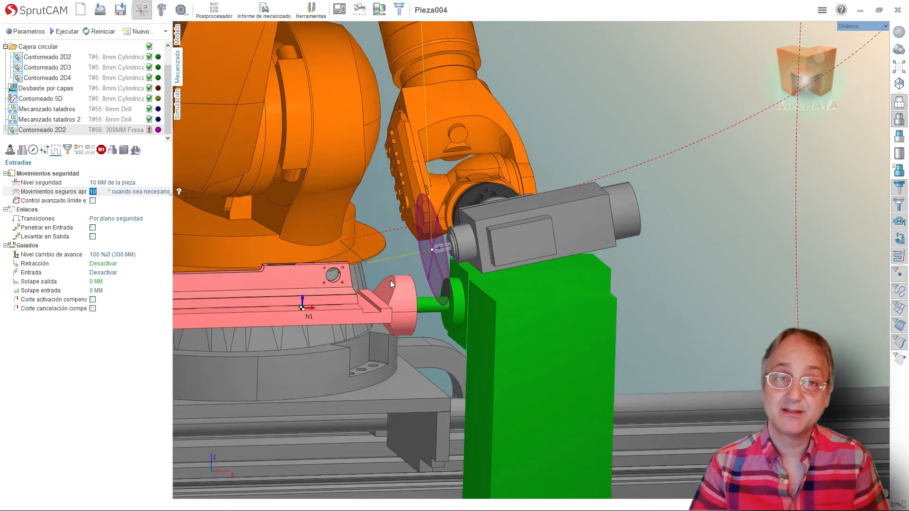
pyautogui.scroll(-5, 452, 273)
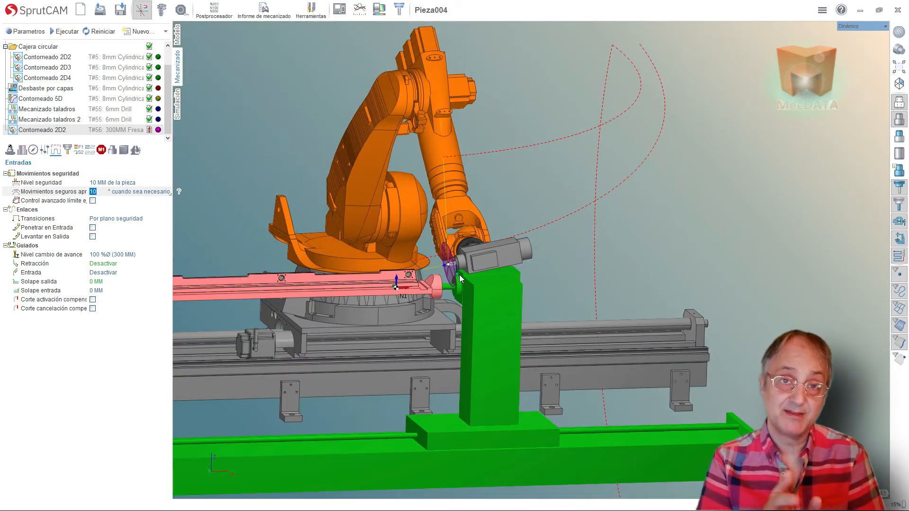
pyautogui.click(106, 183)
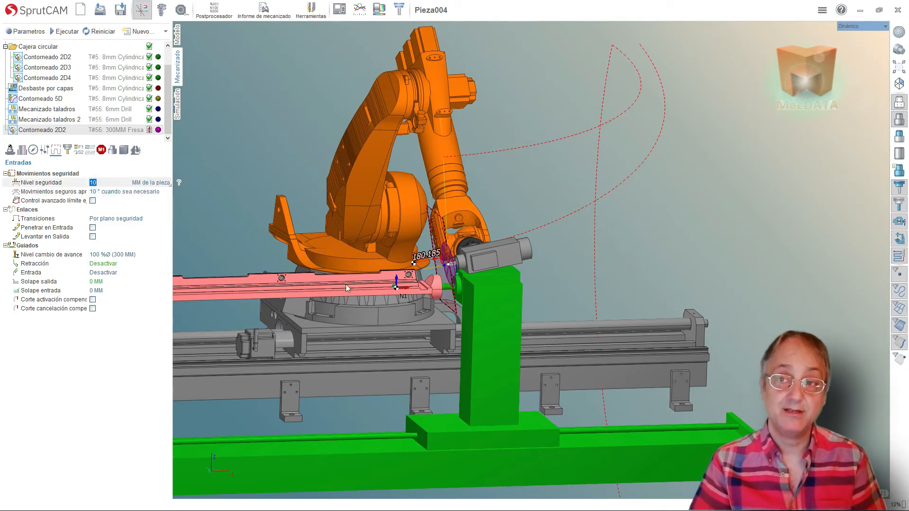
pyautogui.scroll(5, 413, 262)
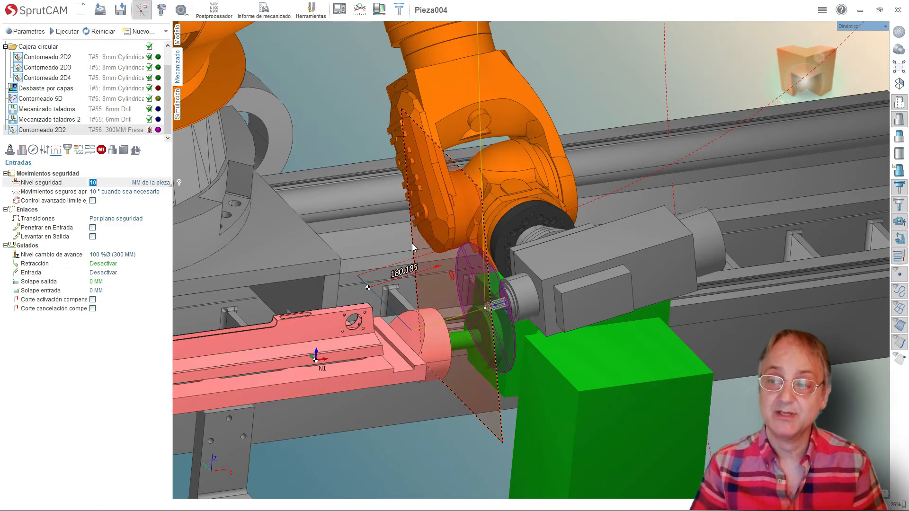
pyautogui.moveTo(418, 238); pyautogui.dragTo(290, 277)
pyautogui.click(152, 186)
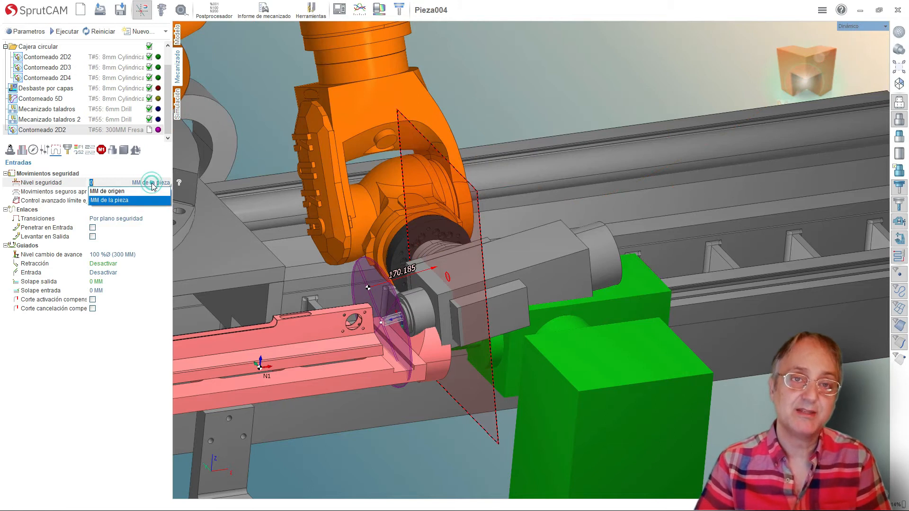
pyautogui.click(150, 198)
pyautogui.moveTo(429, 232); pyautogui.dragTo(373, 244)
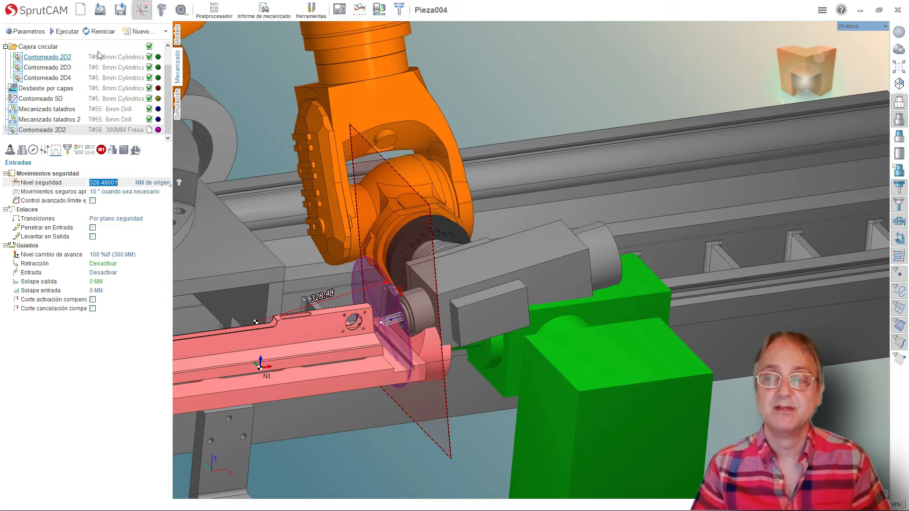
pyautogui.click(68, 32)
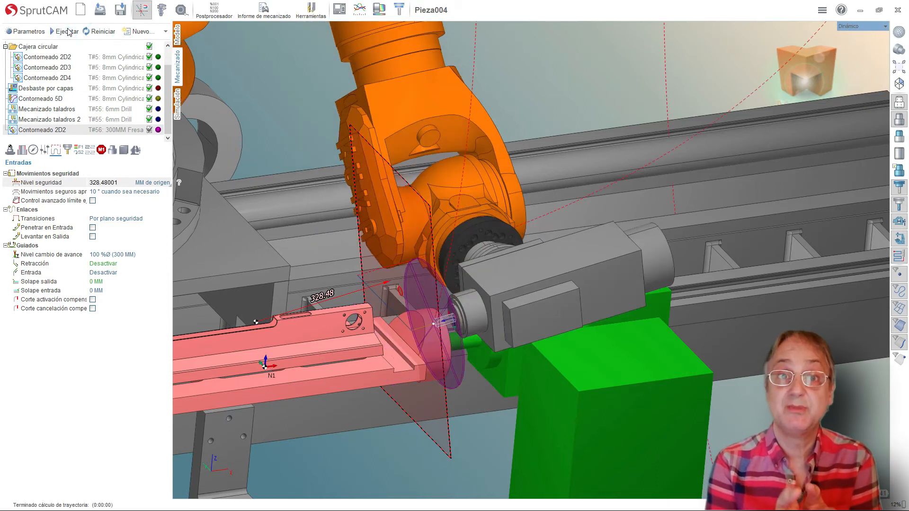
# Raise the robot above the profile end and insert that position, about X 2016.52, Y 170.863, before the return's joint move in Contorneado 2D2
pyautogui.moveTo(325, 376); pyautogui.dragTo(311, 319, button='middle')
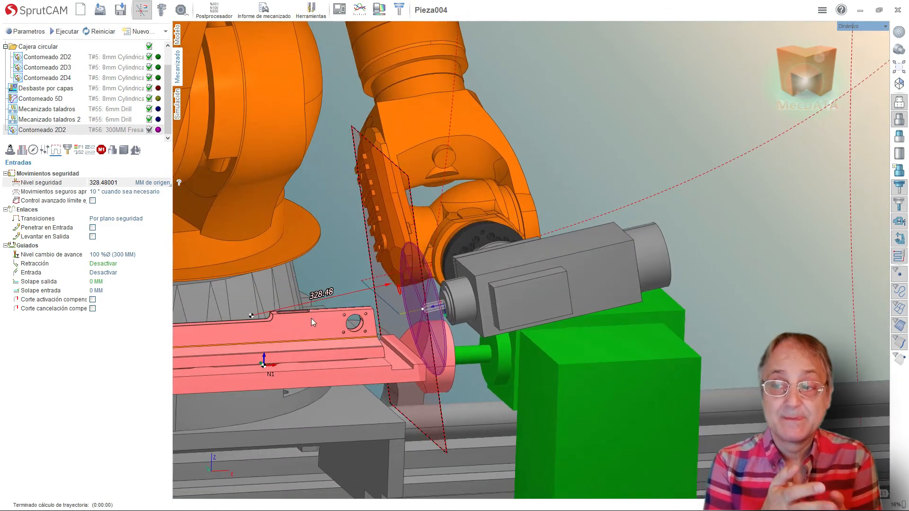
pyautogui.click(177, 107)
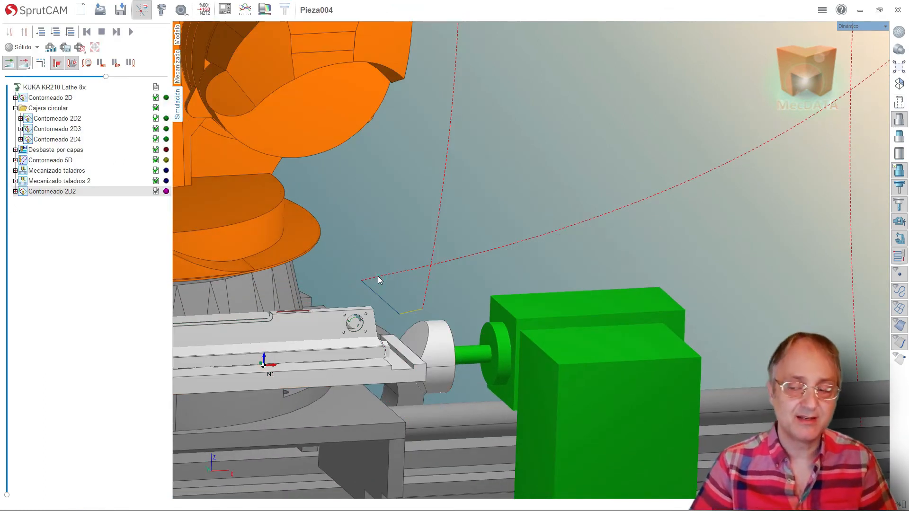
pyautogui.click(457, 261)
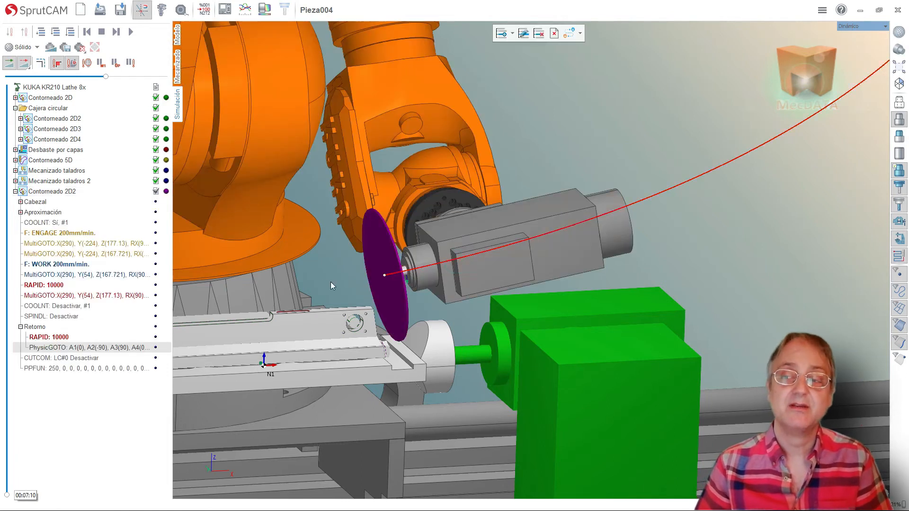
pyautogui.moveTo(457, 273); pyautogui.dragTo(441, 265, button='middle')
pyautogui.moveTo(415, 323); pyautogui.dragTo(399, 294, button='middle')
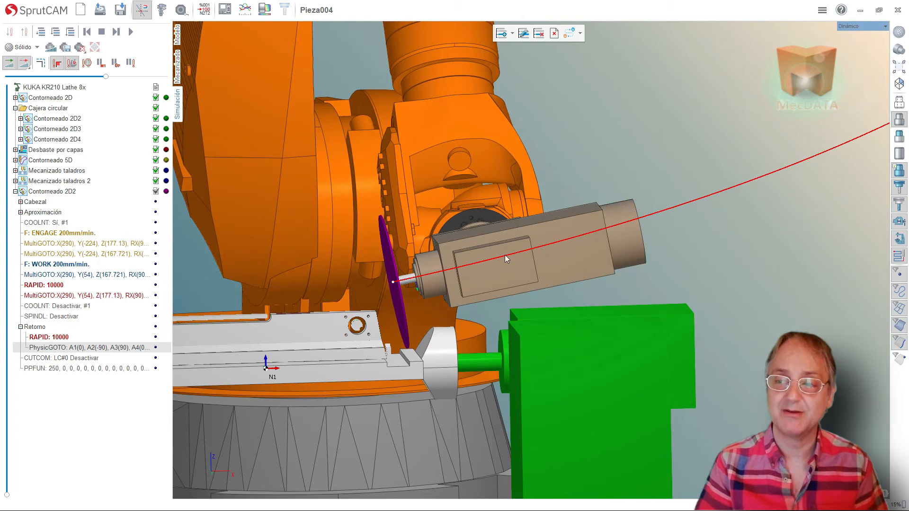
pyautogui.scroll(-6, 503, 285)
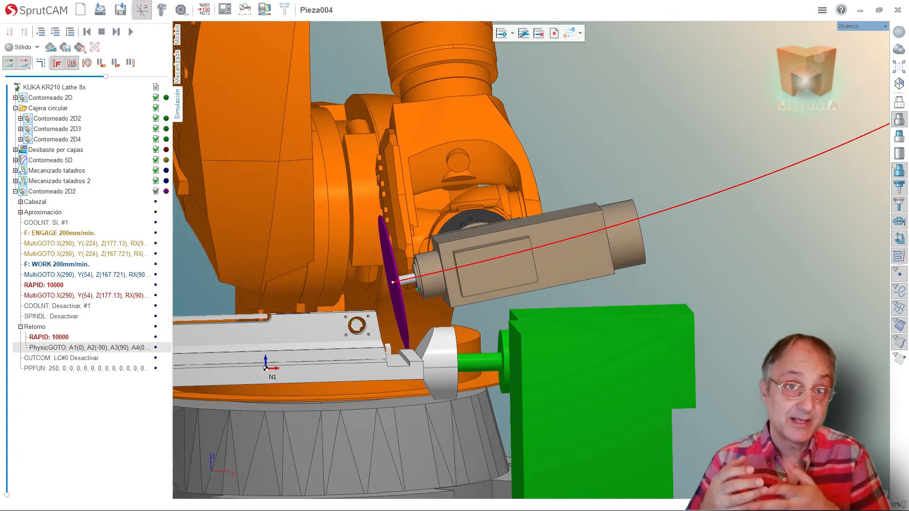
pyautogui.scroll(-3, 499, 386)
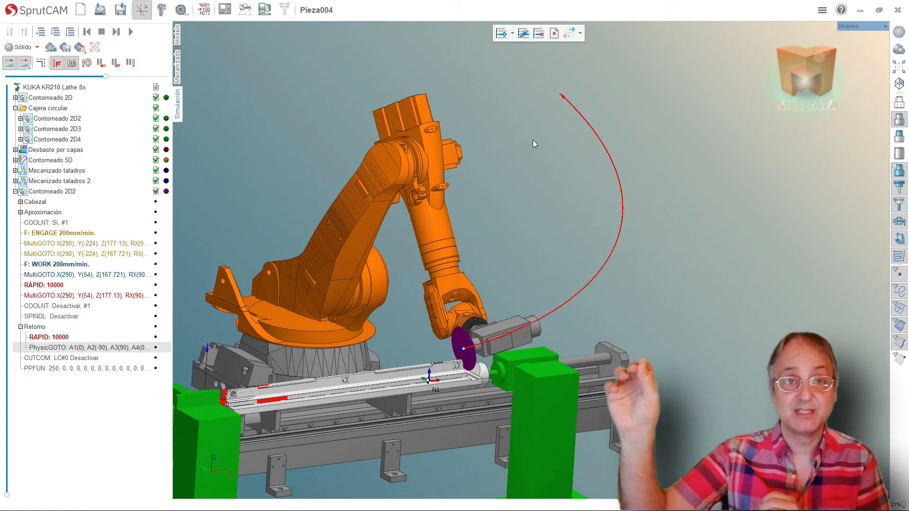
pyautogui.moveTo(394, 179); pyautogui.dragTo(350, 125)
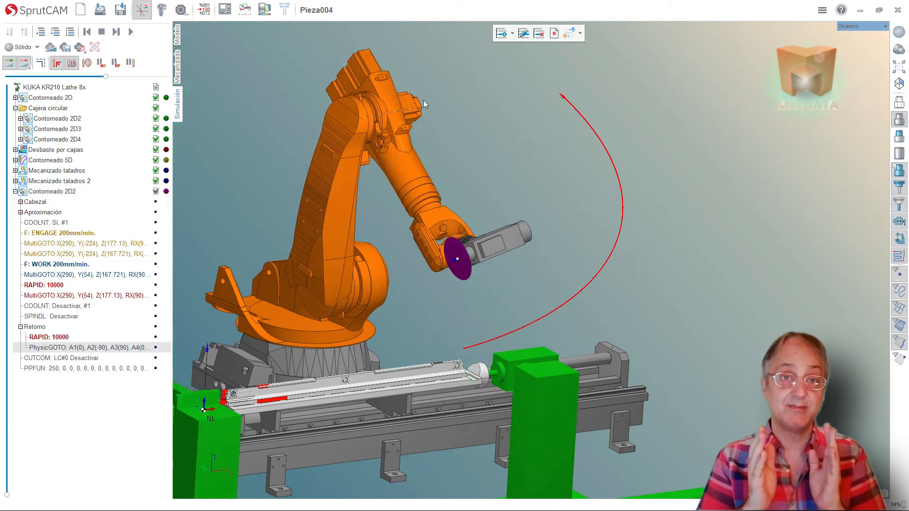
pyautogui.click(500, 34)
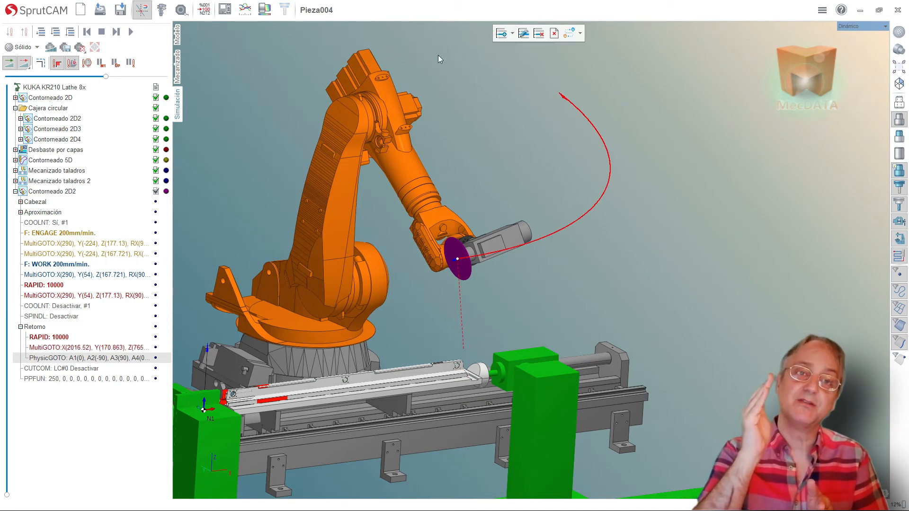
# Simulate Contorneado 2D2 from its start with the added return point and closely examine the lower corner of the disc cut
pyautogui.click(59, 192)
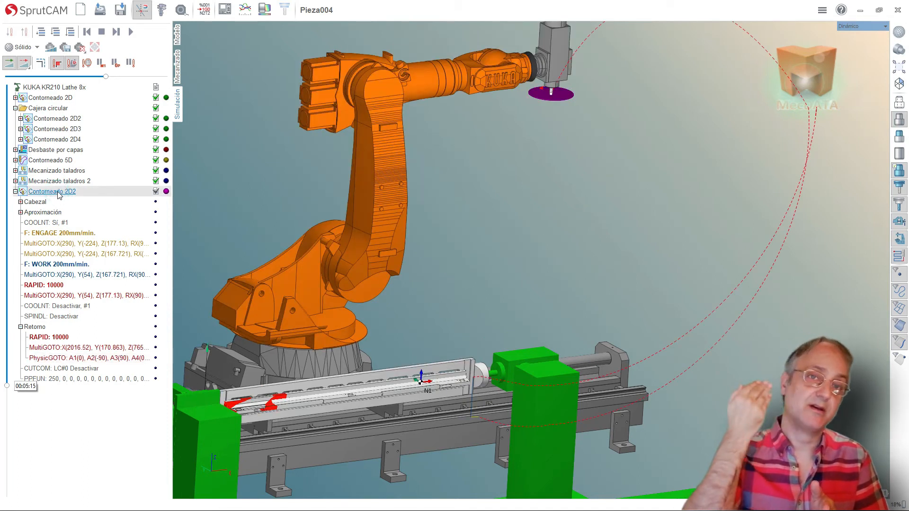
pyautogui.click(55, 33)
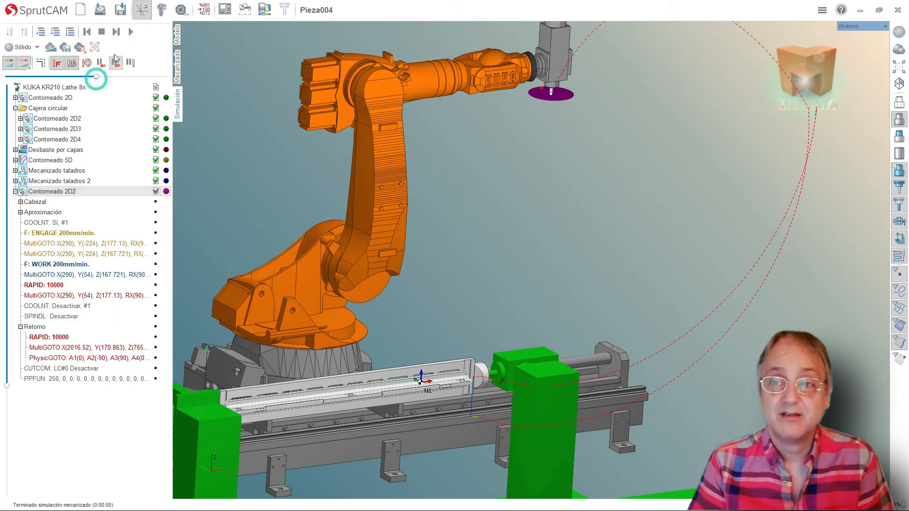
pyautogui.click(131, 32)
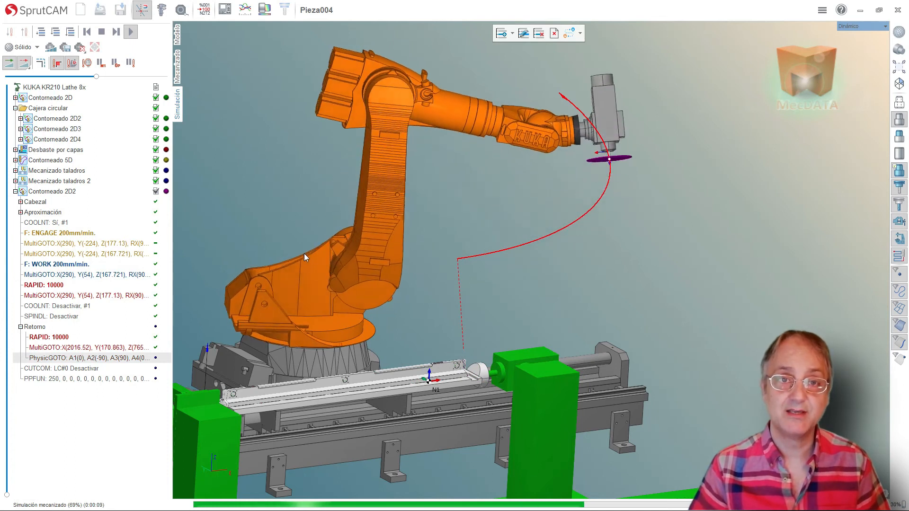
pyautogui.scroll(5, 458, 384)
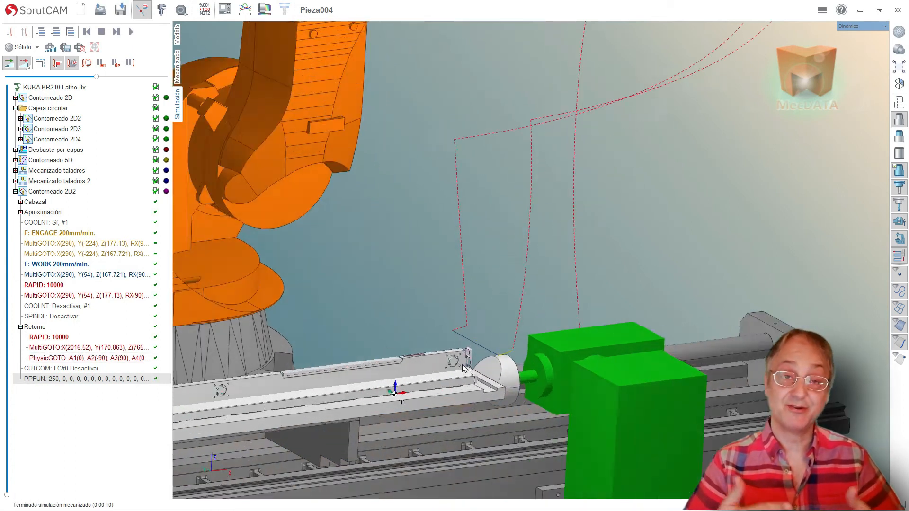
pyautogui.moveTo(457, 388); pyautogui.dragTo(401, 387, button='middle')
pyautogui.scroll(12, 490, 450)
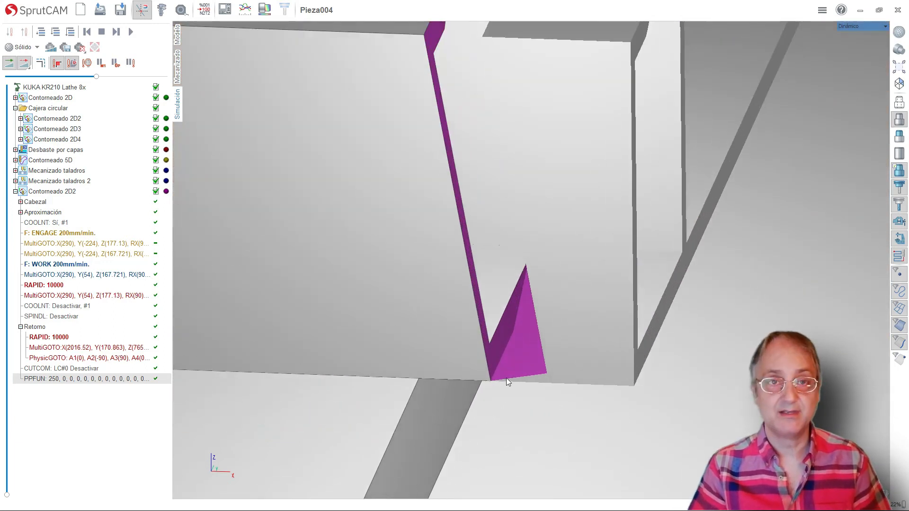
pyautogui.moveTo(504, 379)
pyautogui.mouseDown(button='middle')
pyautogui.moveTo(530, 374)
pyautogui.moveTo(522, 376)
pyautogui.mouseUp(button='middle')
# Adjust the excess (Excedente) of the curve assigned to Contorneado 2D2 and recalculate the toolpath
pyautogui.click(177, 68)
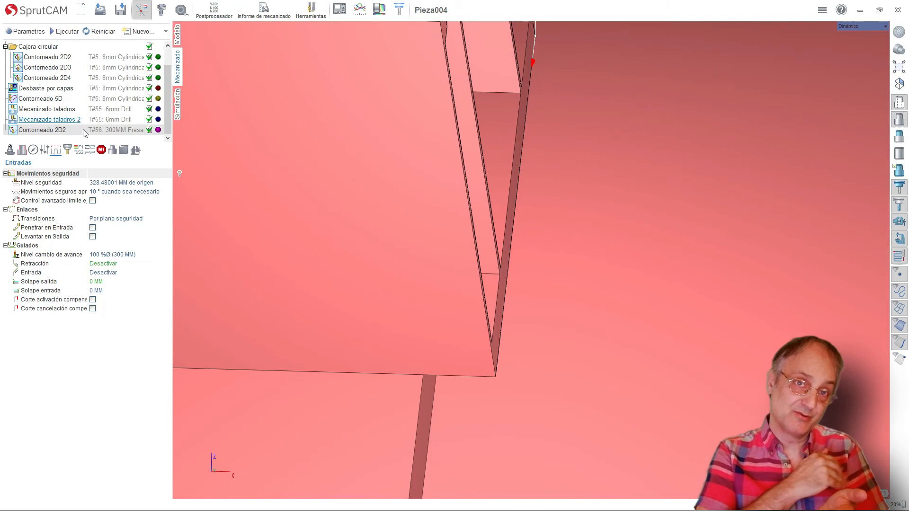
pyautogui.click(23, 150)
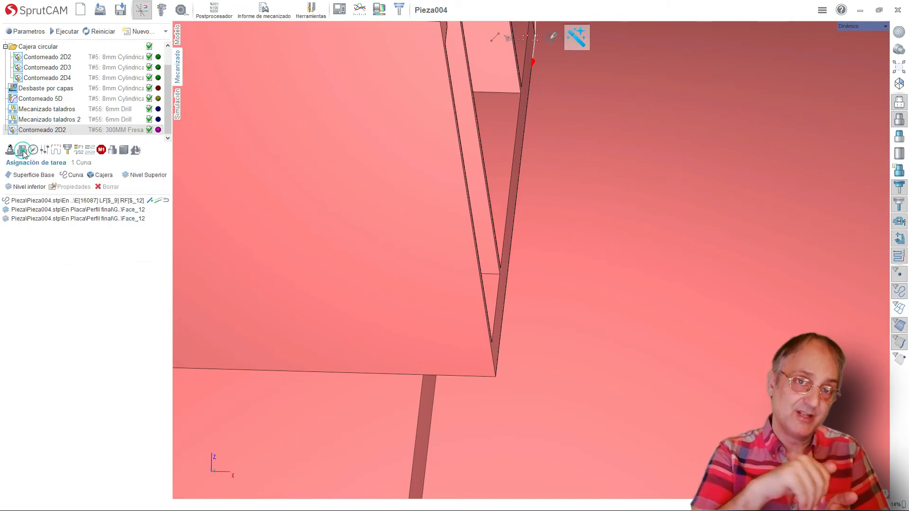
pyautogui.doubleClick(38, 201)
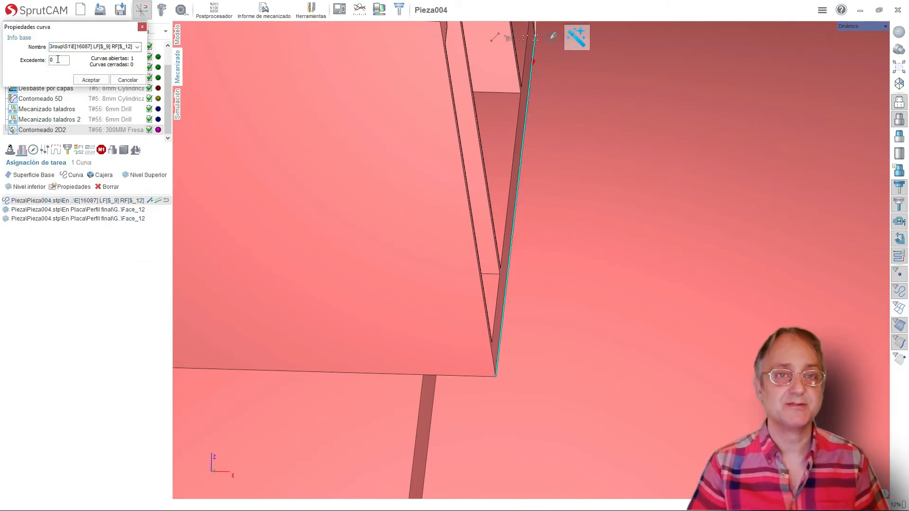
pyautogui.click(91, 81)
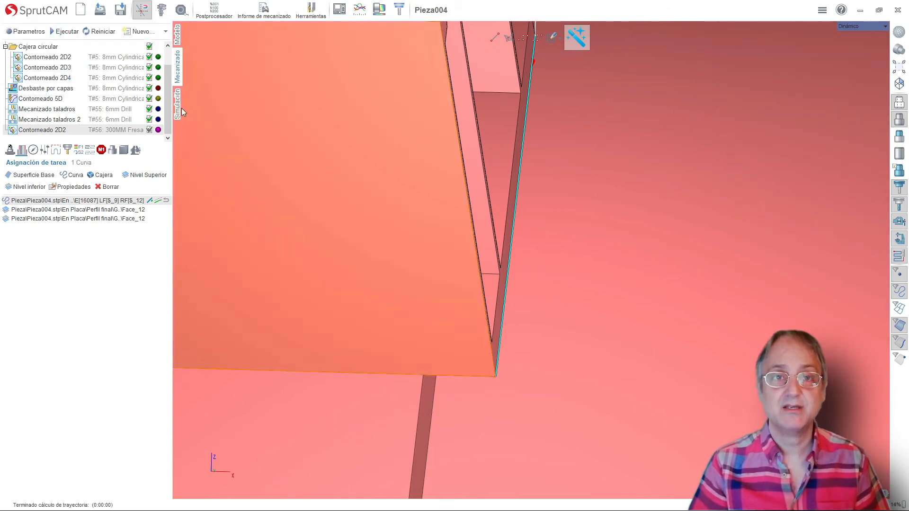
# Simulate the recalculated Contorneado 2D2 from its start, following the robot's approach, disc cut and return around the support column
pyautogui.click(177, 103)
pyautogui.click(60, 34)
pyautogui.scroll(-6, 403, 288)
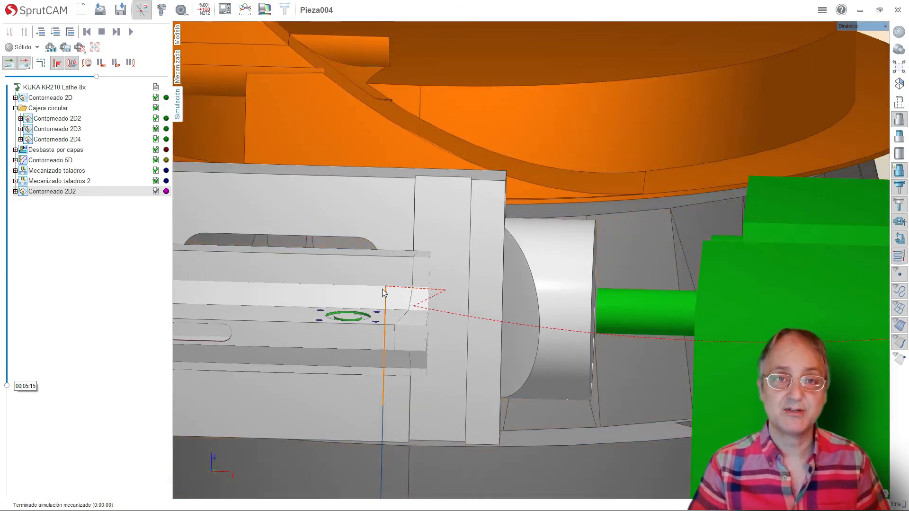
pyautogui.moveTo(382, 289); pyautogui.dragTo(321, 298, button='middle')
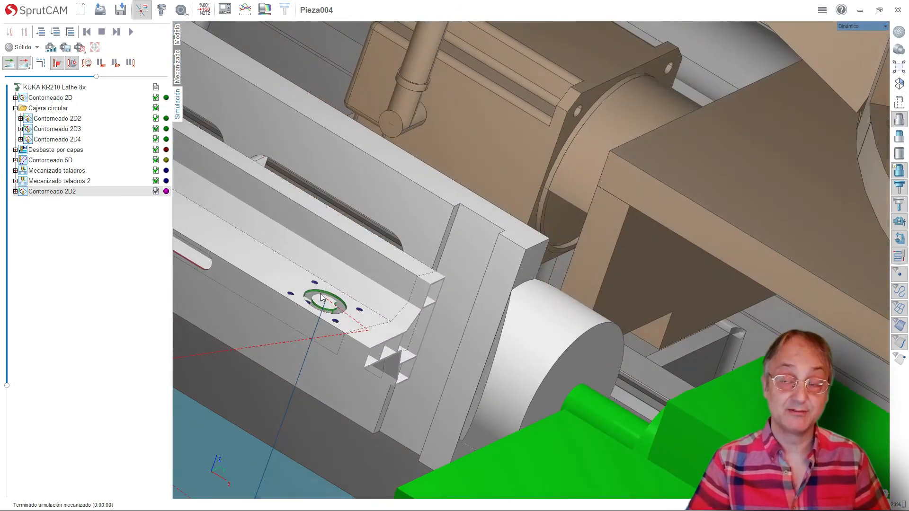
pyautogui.click(132, 31)
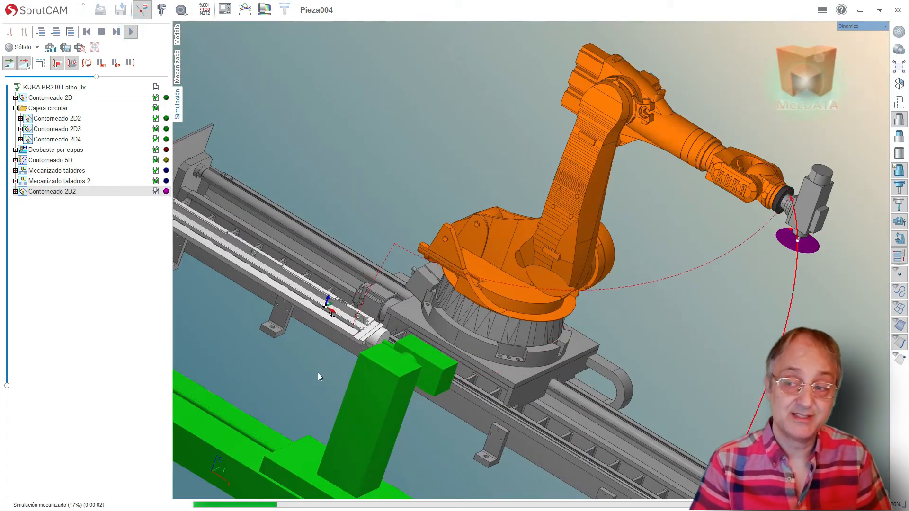
pyautogui.moveTo(353, 387); pyautogui.dragTo(400, 334, button='middle')
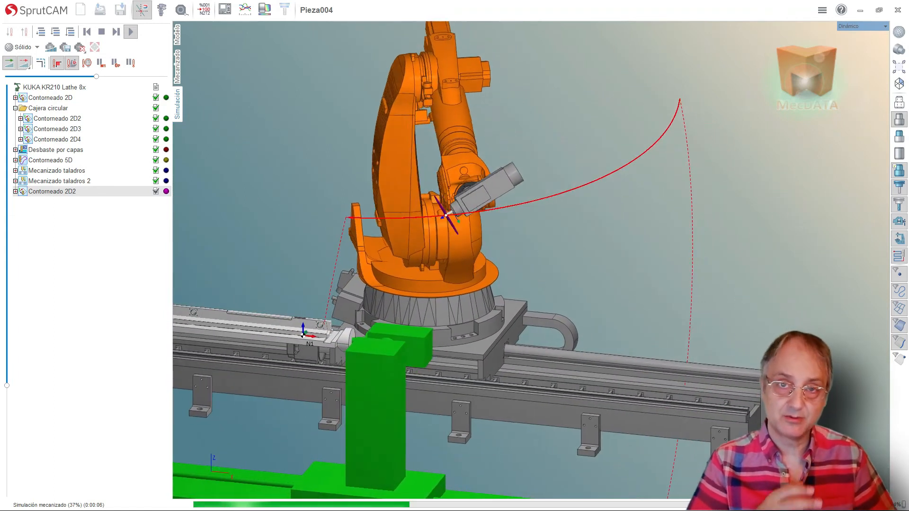
pyautogui.moveTo(343, 403); pyautogui.dragTo(387, 385)
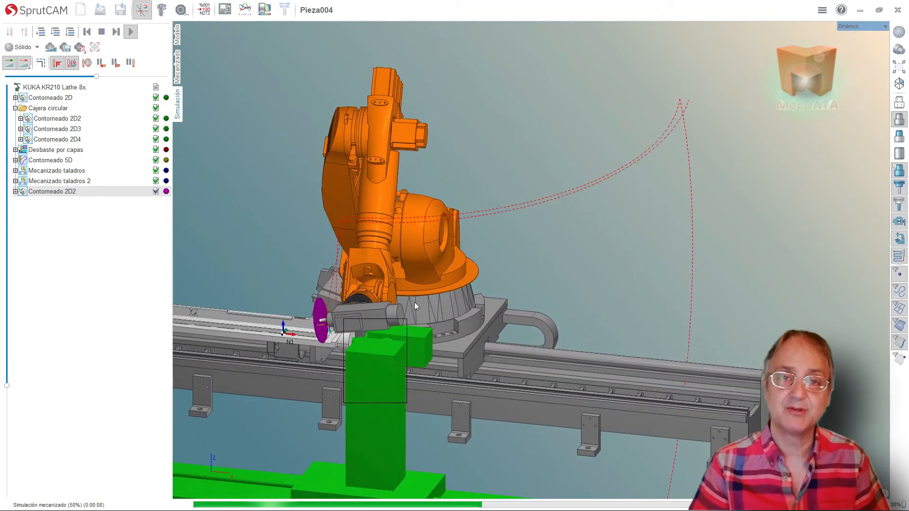
# Clear detached offcuts from the simulated workpiece and examine the trimmed end of the profile up close
pyautogui.scroll(5, 300, 393)
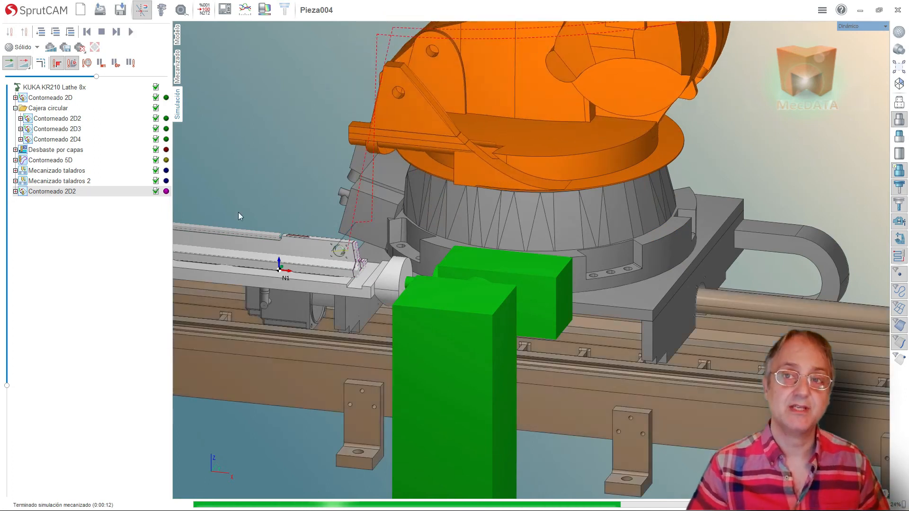
pyautogui.click(96, 47)
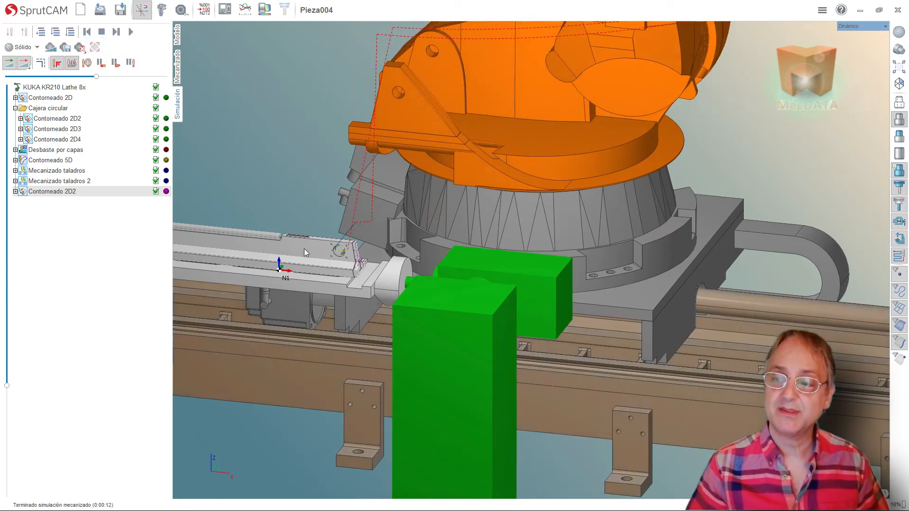
pyautogui.scroll(5, 336, 265)
pyautogui.moveTo(355, 199)
pyautogui.mouseDown(button='middle')
pyautogui.moveTo(419, 147)
pyautogui.moveTo(346, 163)
pyautogui.moveTo(355, 194)
pyautogui.mouseUp(button='middle')
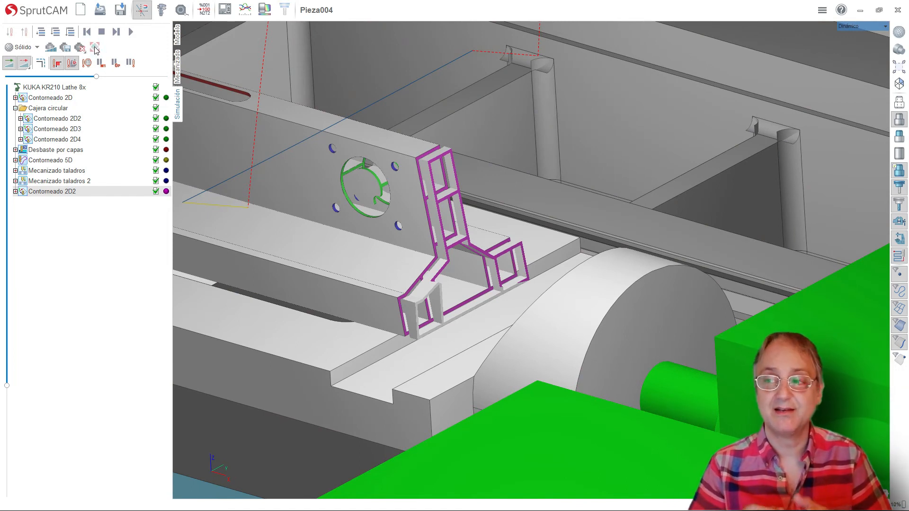
# Display the machining result of the whole simulated profile as a colour-coded deviation comparison against the model
pyautogui.scroll(-3, 414, 238)
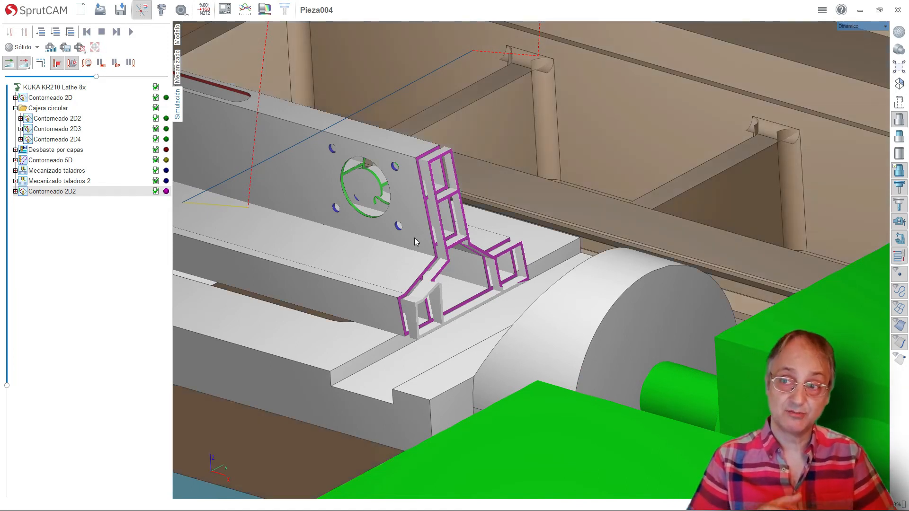
pyautogui.scroll(-5, 665, 253)
pyautogui.scroll(-8, 568, 248)
pyautogui.moveTo(576, 258); pyautogui.dragTo(576, 281, button='middle')
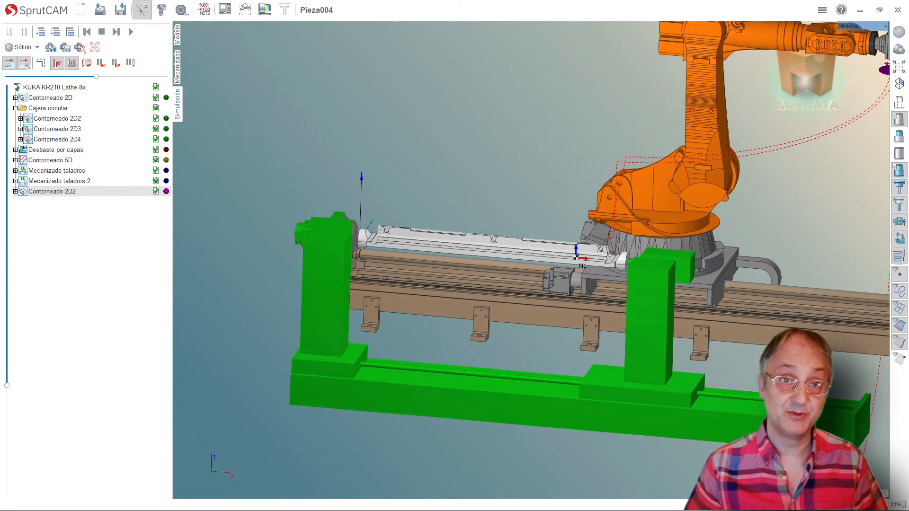
pyautogui.moveTo(397, 188); pyautogui.dragTo(298, 234, button='middle')
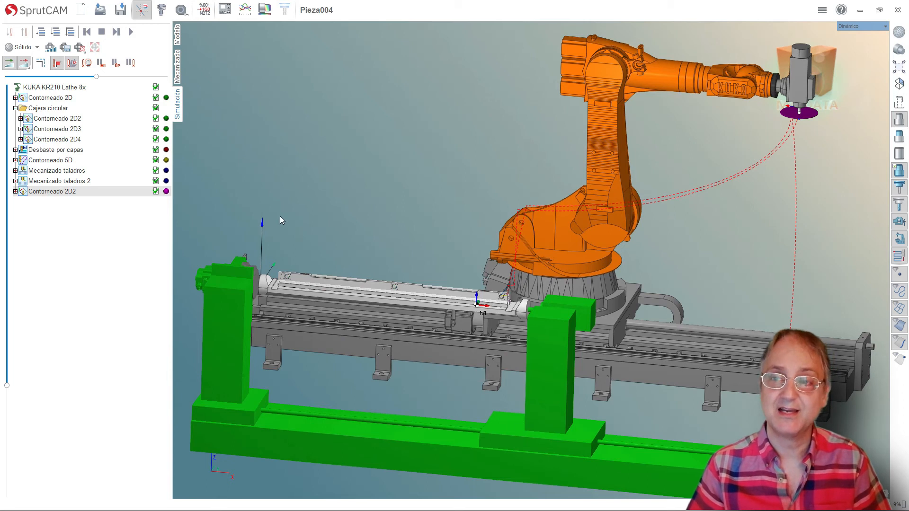
pyautogui.click(264, 12)
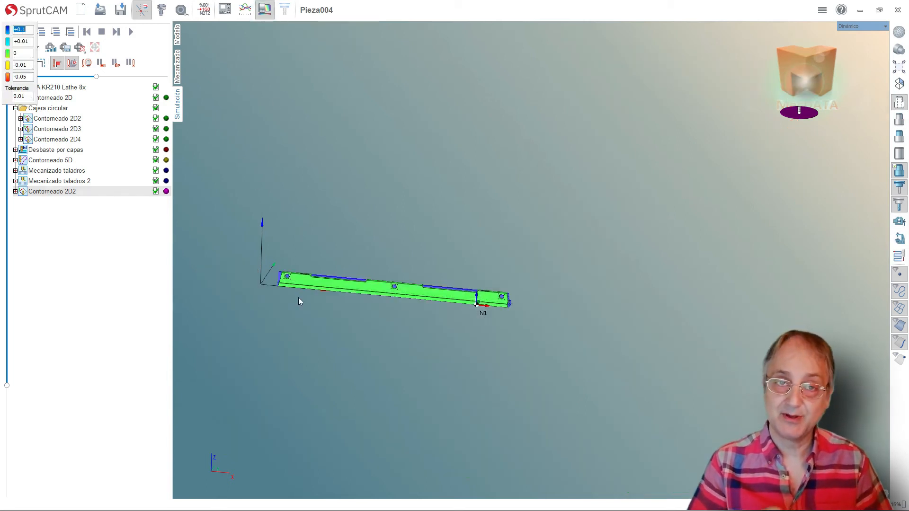
# Examine the colour-coded comparison along the profile, checking the circular openings, long edge recesses and slots for leftover material
pyautogui.scroll(10, 298, 301)
pyautogui.moveTo(213, 204); pyautogui.dragTo(290, 231, button='middle')
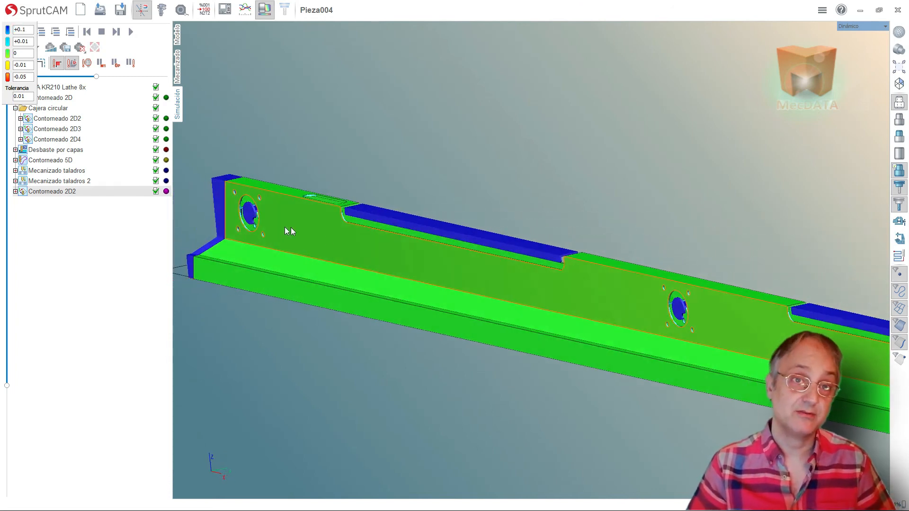
pyautogui.moveTo(537, 268); pyautogui.dragTo(506, 284, button='middle')
pyautogui.scroll(3, 569, 290)
pyautogui.scroll(-5, 568, 279)
pyautogui.moveTo(642, 434); pyautogui.dragTo(708, 428, button='middle')
pyautogui.moveTo(586, 303); pyautogui.dragTo(600, 131, button='middle')
pyautogui.scroll(4, 535, 265)
pyautogui.scroll(-3, 458, 226)
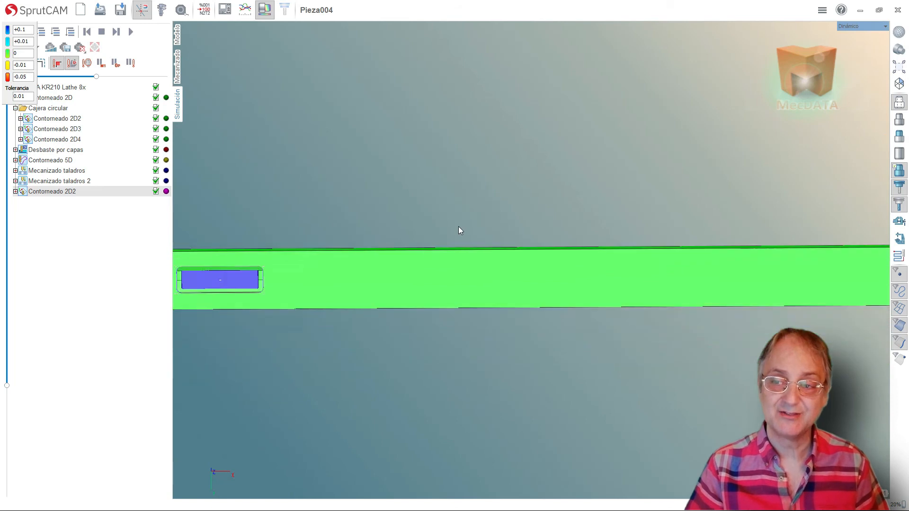
pyautogui.scroll(-3, 458, 226)
pyautogui.moveTo(463, 253); pyautogui.dragTo(473, 400, button='middle')
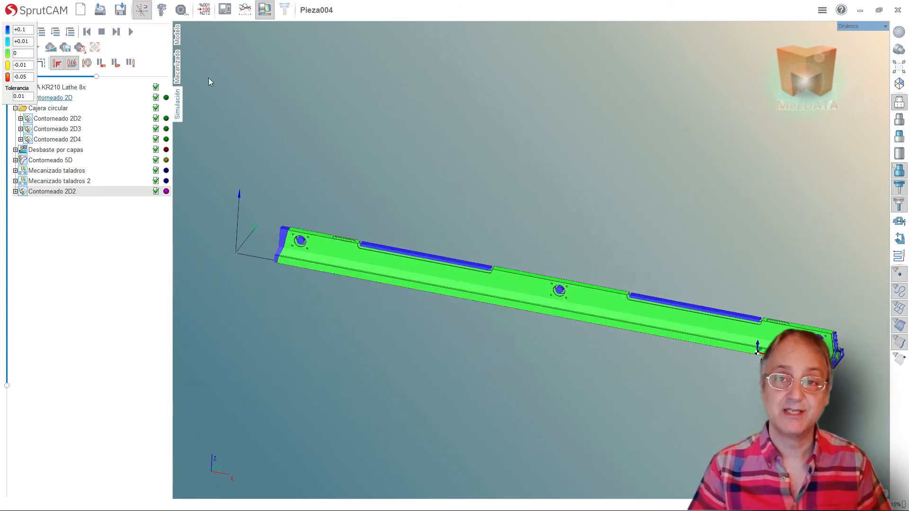
# Switch the simulation mode from Sólido to Voxel 5D and recalculate the machined workpiece through Contorneado 2D2
pyautogui.click(264, 11)
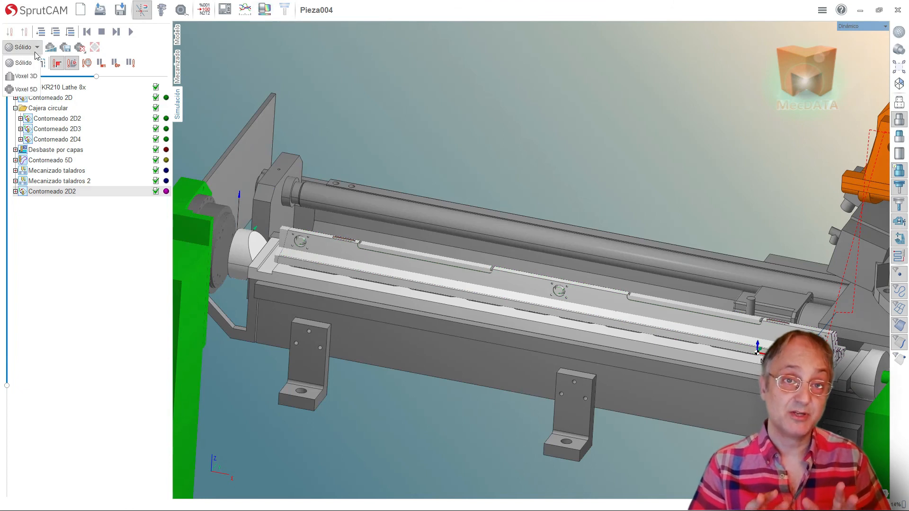
pyautogui.click(23, 89)
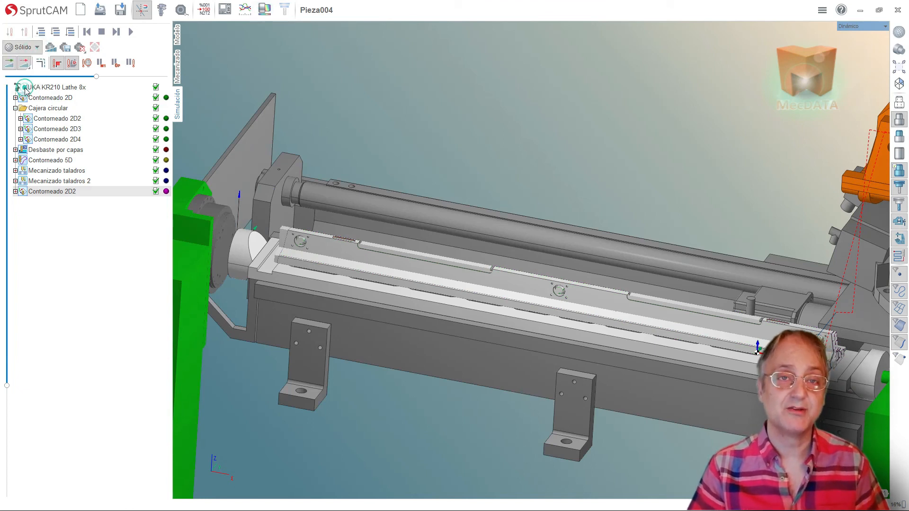
pyautogui.click(71, 32)
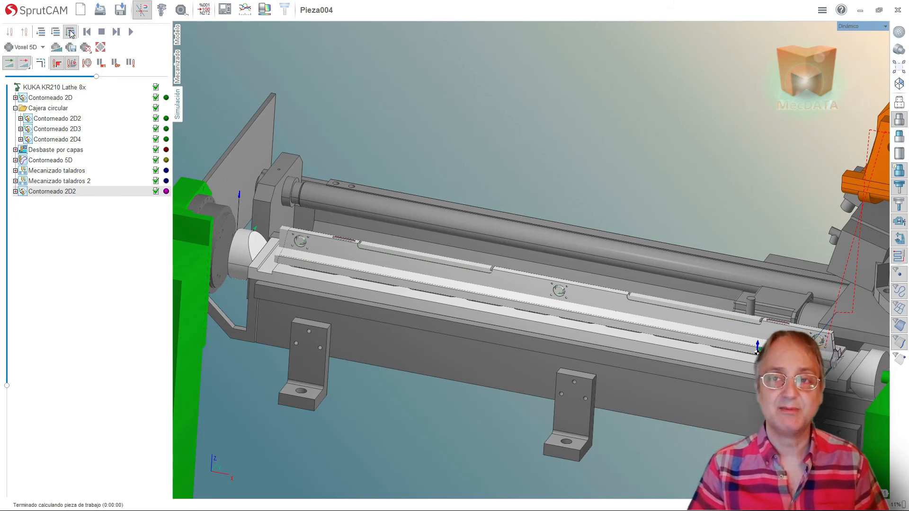
# Delete the detached chips from the Voxel 5D workpiece and display its deviation comparison against the model
pyautogui.click(98, 48)
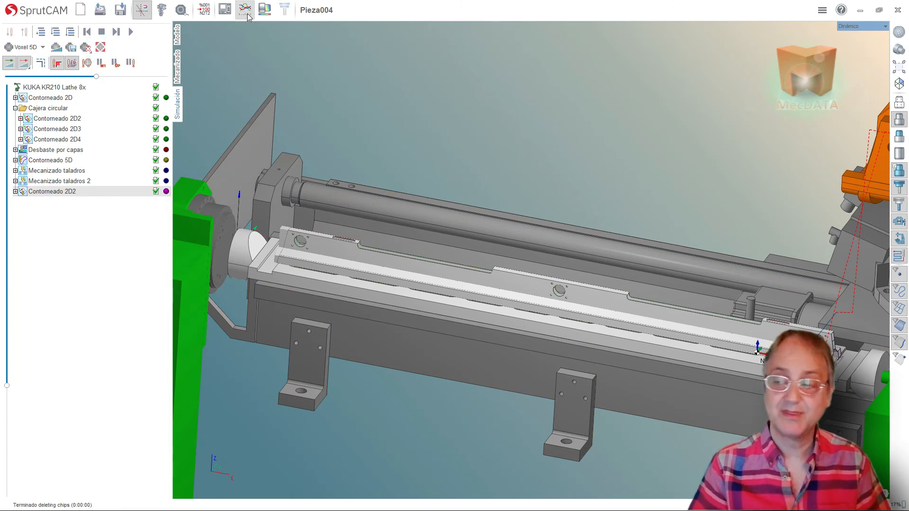
pyautogui.click(264, 11)
pyautogui.moveTo(415, 265); pyautogui.dragTo(380, 267, button='middle')
pyautogui.scroll(-3, 710, 350)
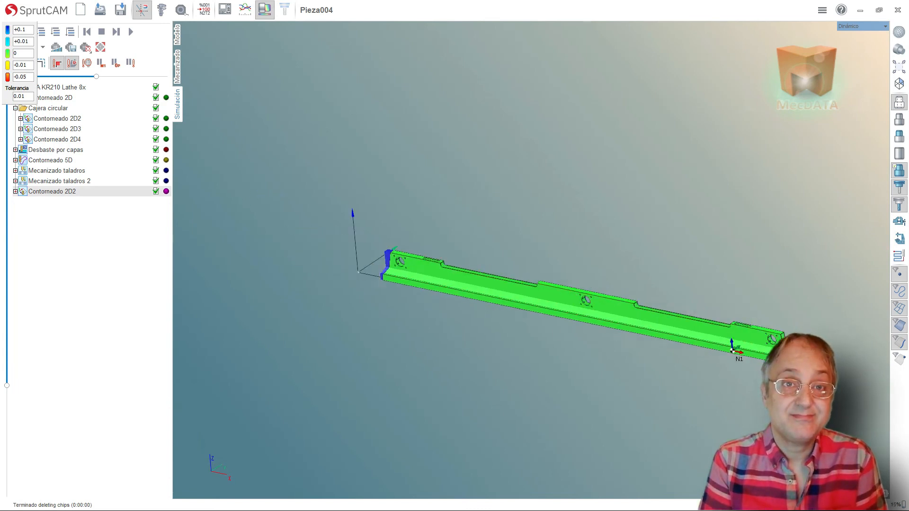
# Examine the cleaned workpiece's comparison up close at the angled cut end and the opposite uncut end for remaining material
pyautogui.scroll(6, 738, 341)
pyautogui.scroll(3, 750, 320)
pyautogui.moveTo(626, 291); pyautogui.dragTo(579, 322, button='middle')
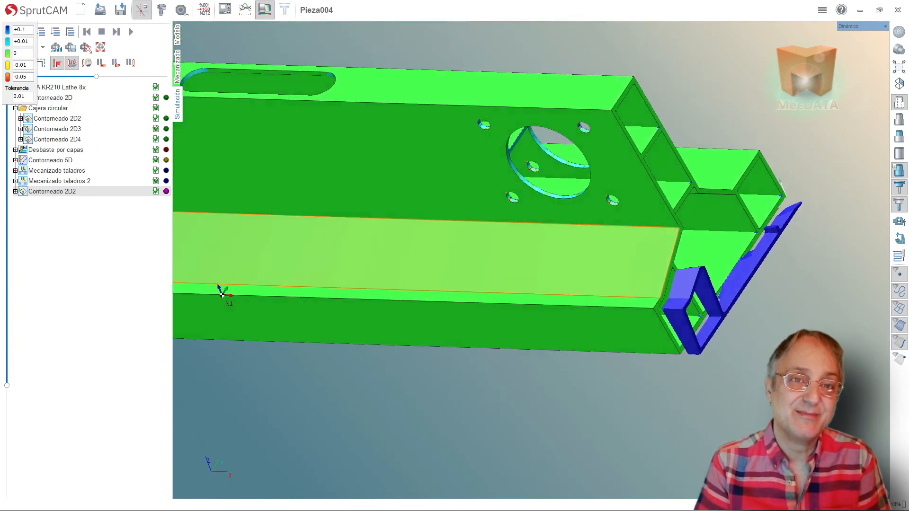
pyautogui.moveTo(594, 288); pyautogui.dragTo(663, 272, button='middle')
pyautogui.scroll(-8, 867, 331)
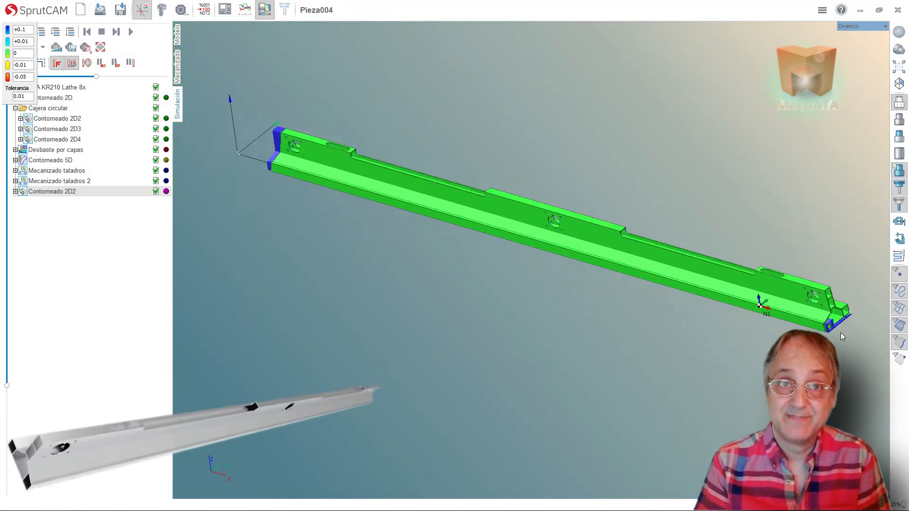
pyautogui.scroll(-2, 839, 333)
pyautogui.scroll(8, 427, 157)
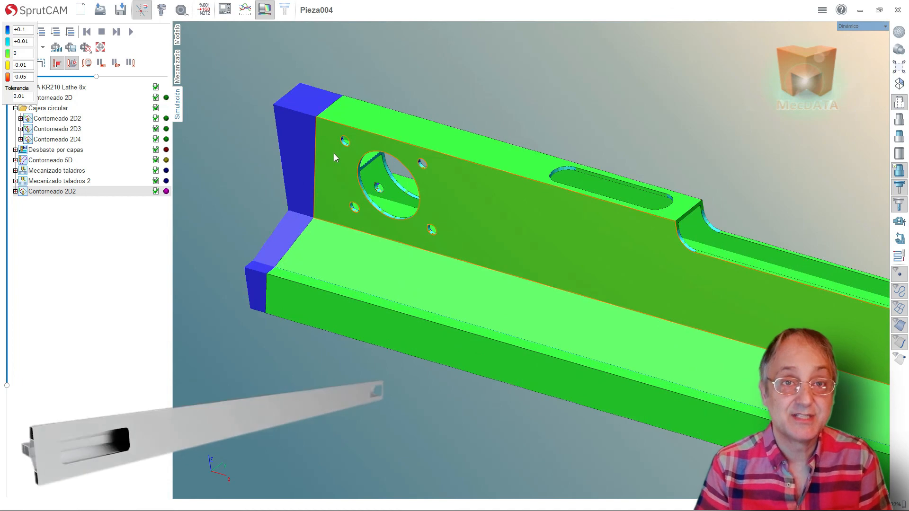
pyautogui.scroll(-6, 203, 180)
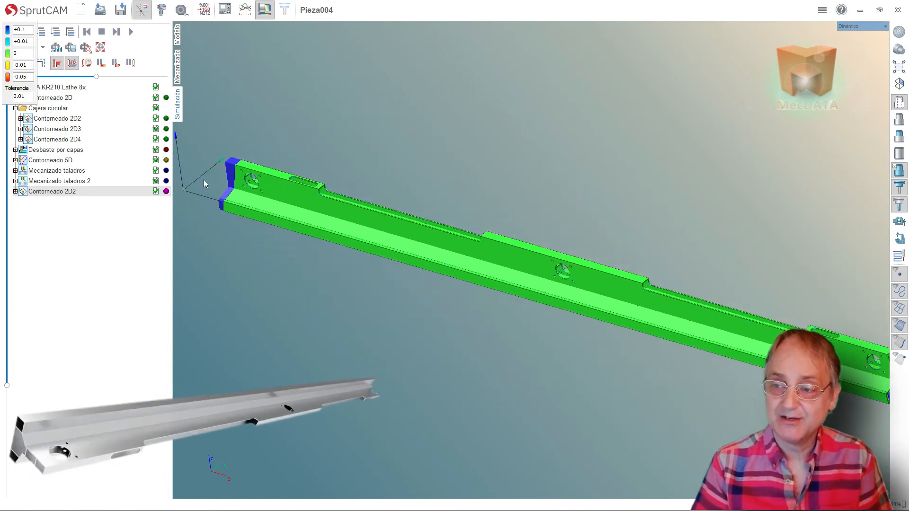